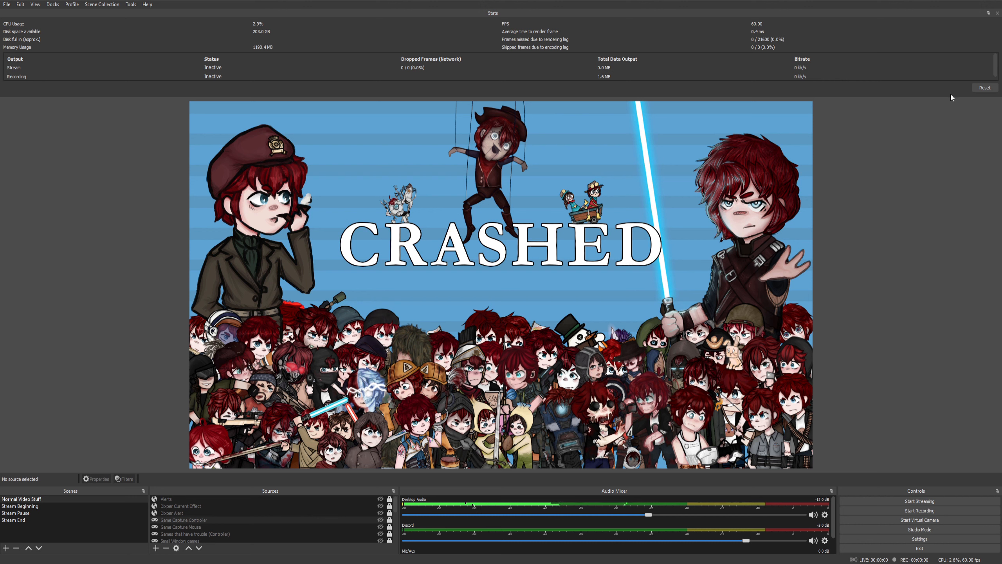
# - Hide the Stats dock, show it again, and reset its statistics
pyautogui.click(59, 5)
pyautogui.click(63, 95)
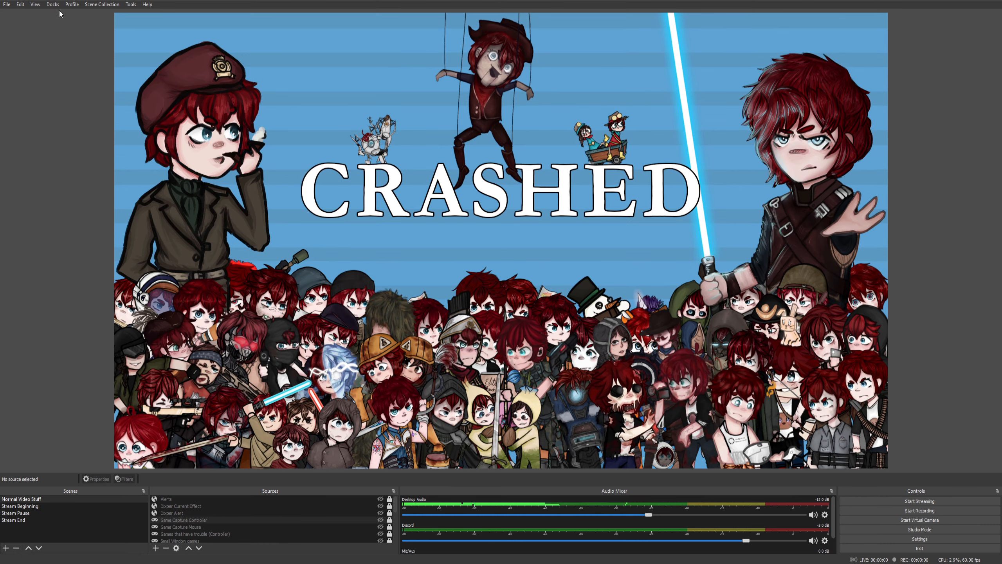
pyautogui.click(53, 6)
pyautogui.click(59, 94)
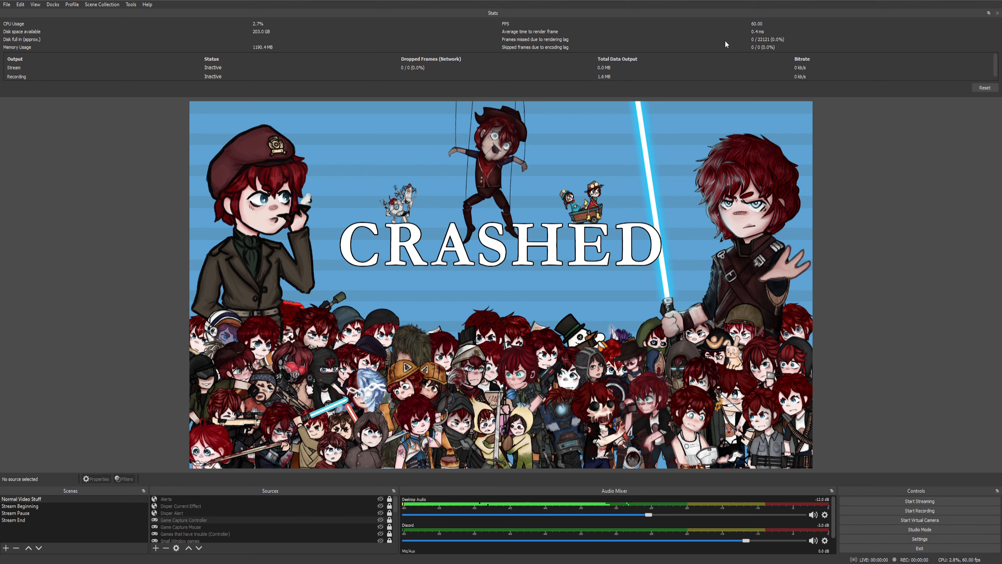
pyautogui.click(984, 88)
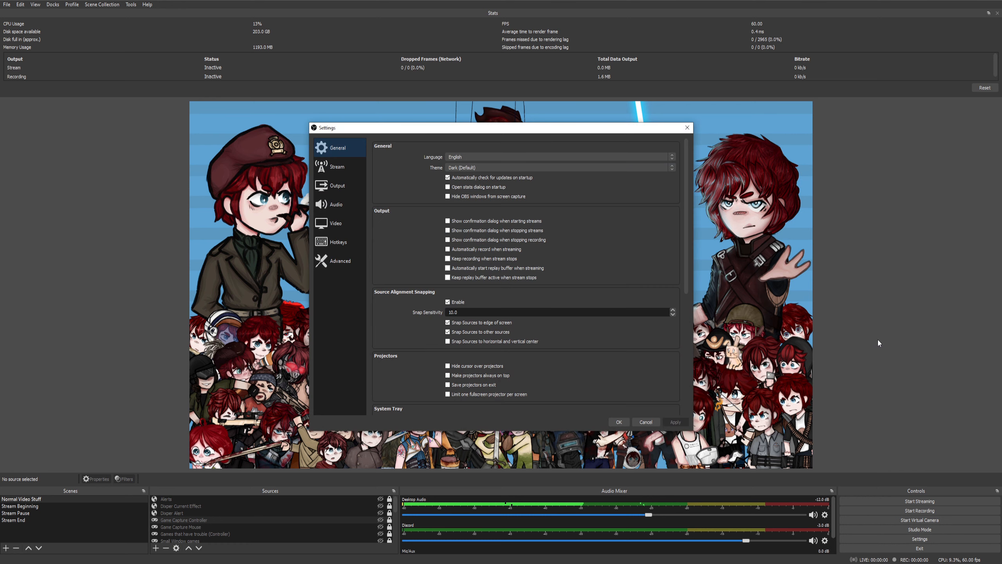
# - Look through the General settings from start to end and view the Stream service settings
pyautogui.moveTo(530, 129); pyautogui.dragTo(551, 129)
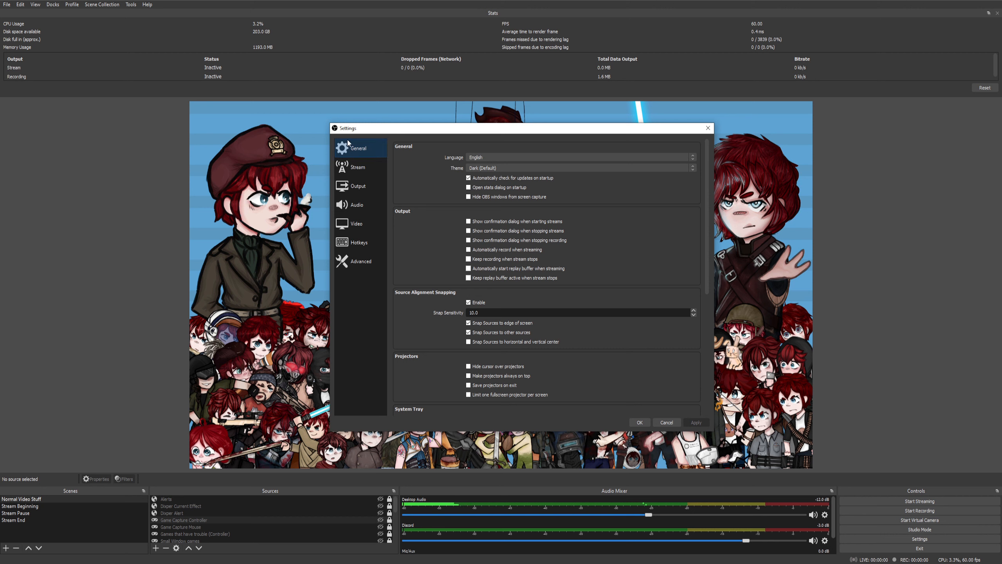
pyautogui.moveTo(708, 191); pyautogui.dragTo(707, 320)
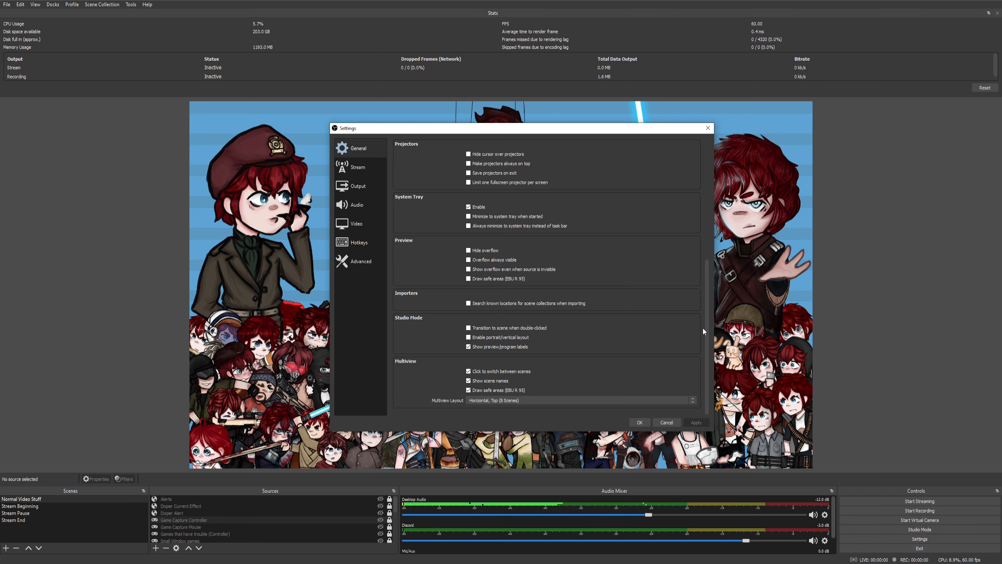
pyautogui.moveTo(706, 314); pyautogui.dragTo(708, 193)
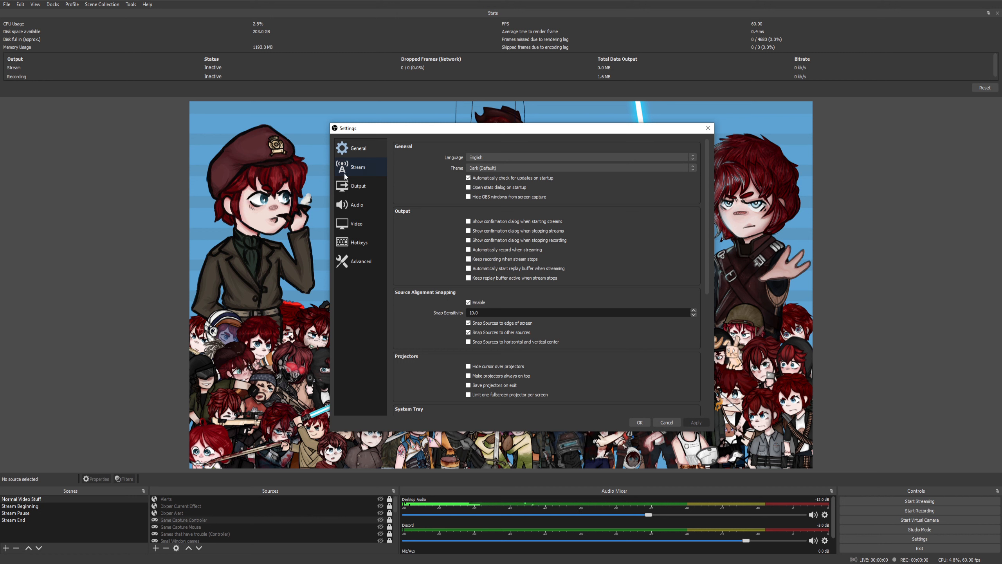
pyautogui.click(370, 172)
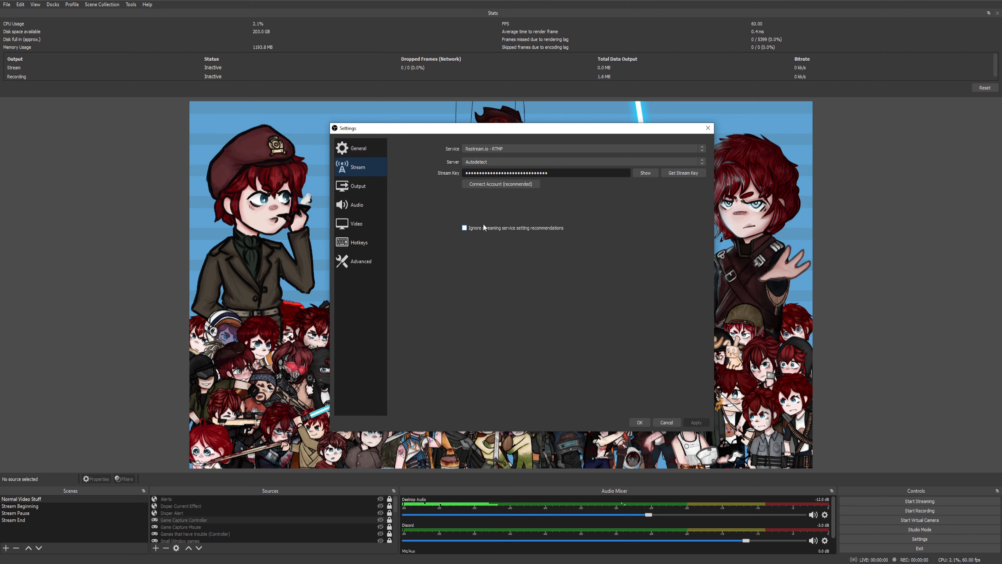
# - Select NVIDIA NVENC H.264 (new) as the encoder in the streaming output settings
pyautogui.click(357, 189)
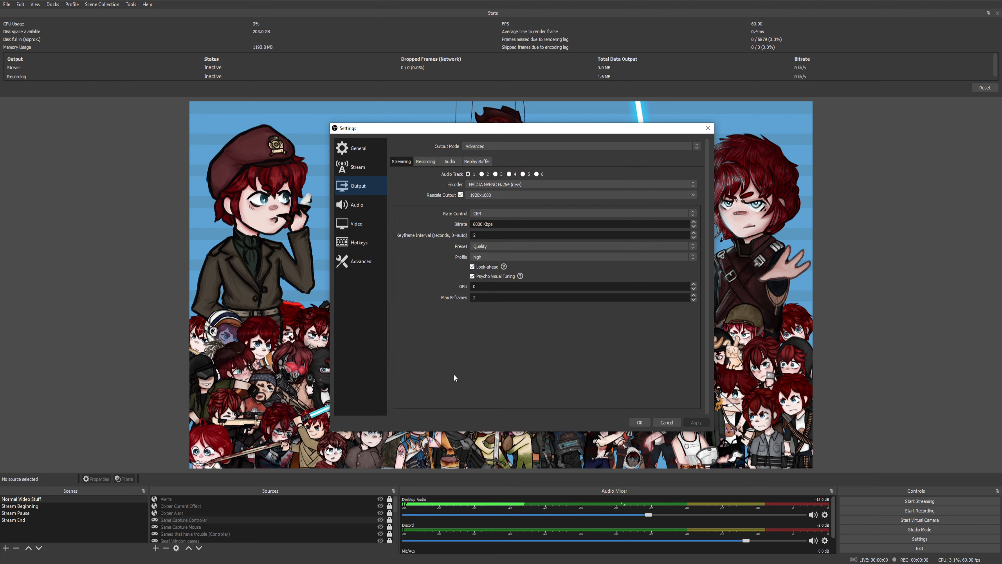
pyautogui.click(504, 184)
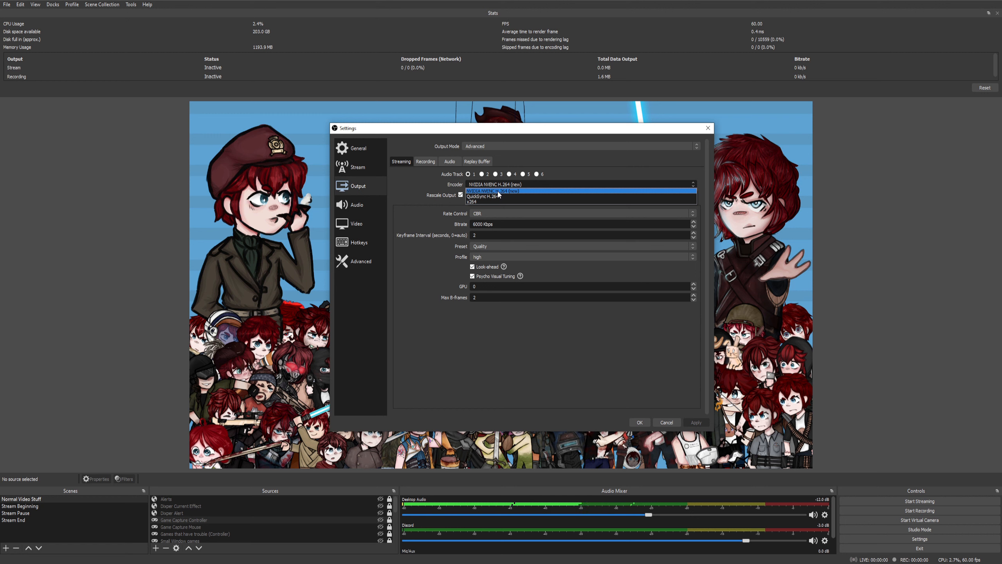
pyautogui.click(497, 192)
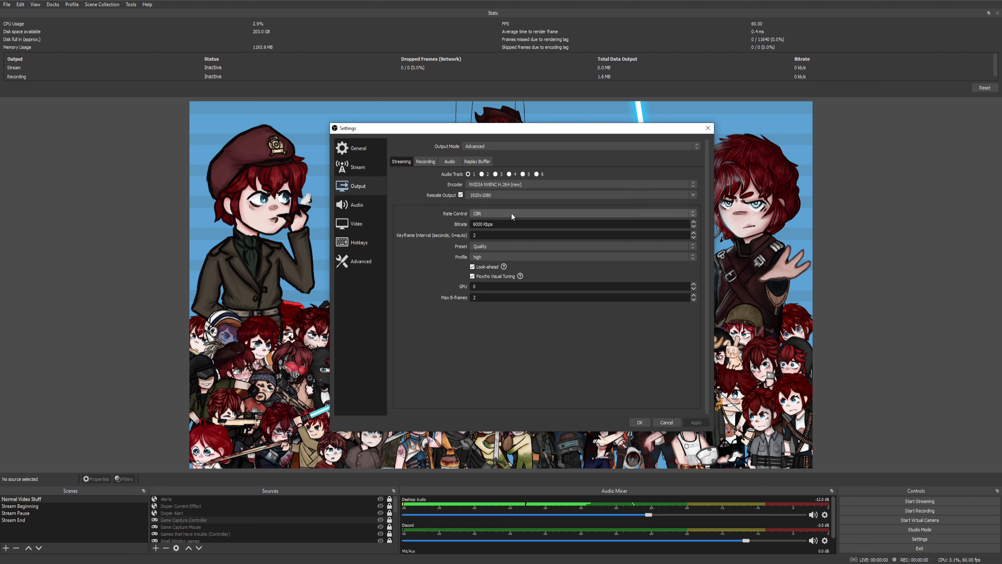
# - Examine the available rate control modes and the bitrate setting for the streaming output
pyautogui.click(499, 214)
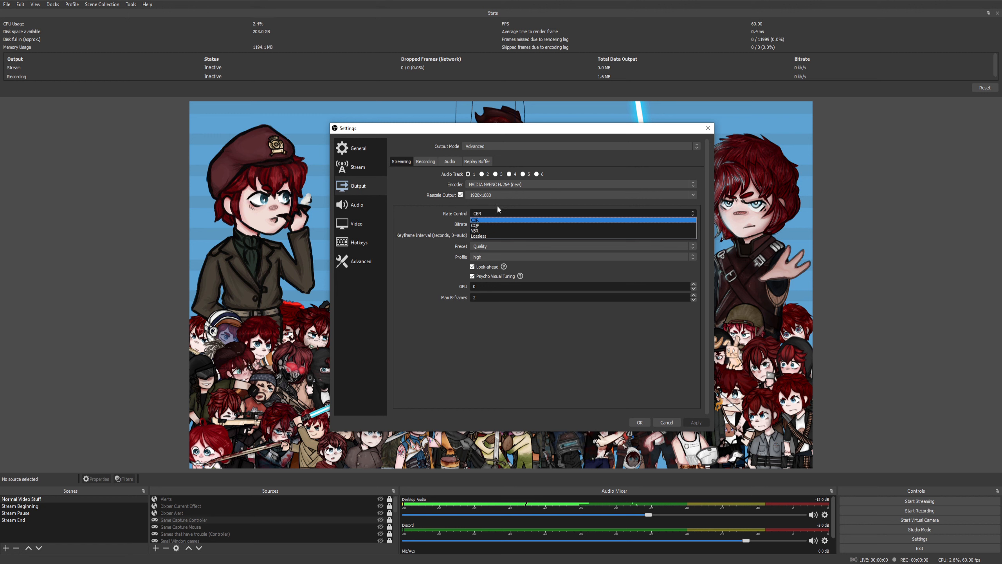
pyautogui.click(496, 202)
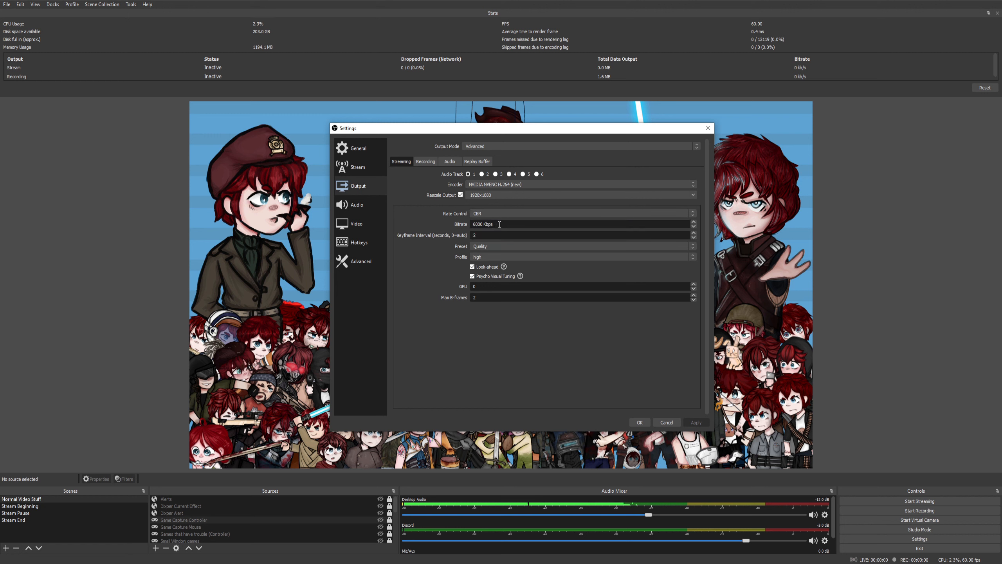
pyautogui.click(495, 215)
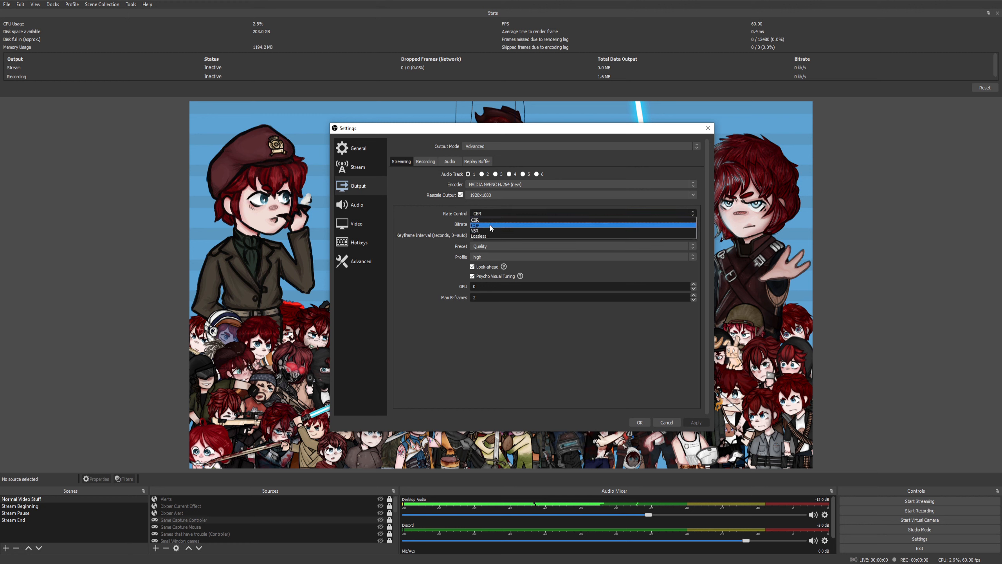
pyautogui.click(505, 197)
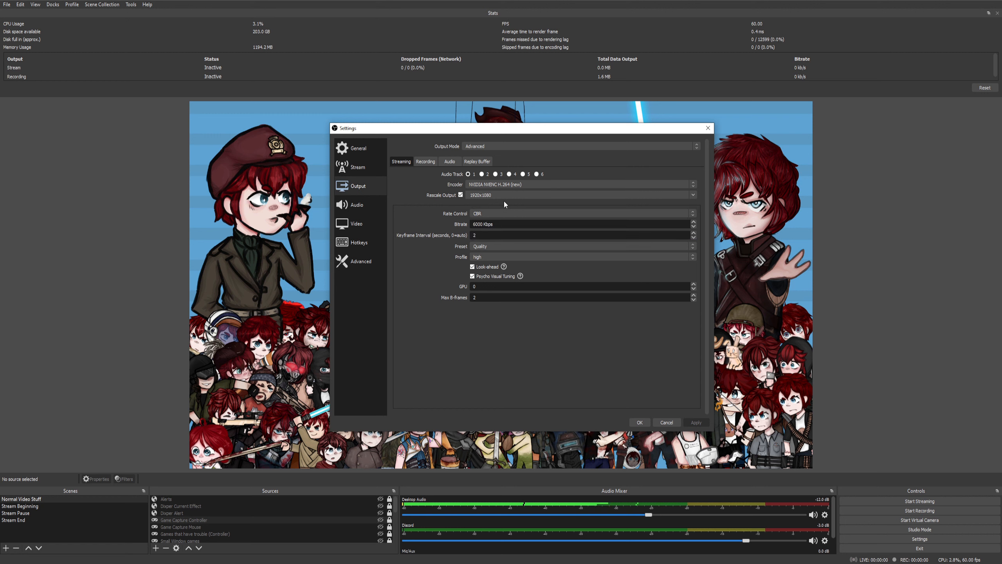
pyautogui.doubleClick(474, 224)
pyautogui.click(487, 212)
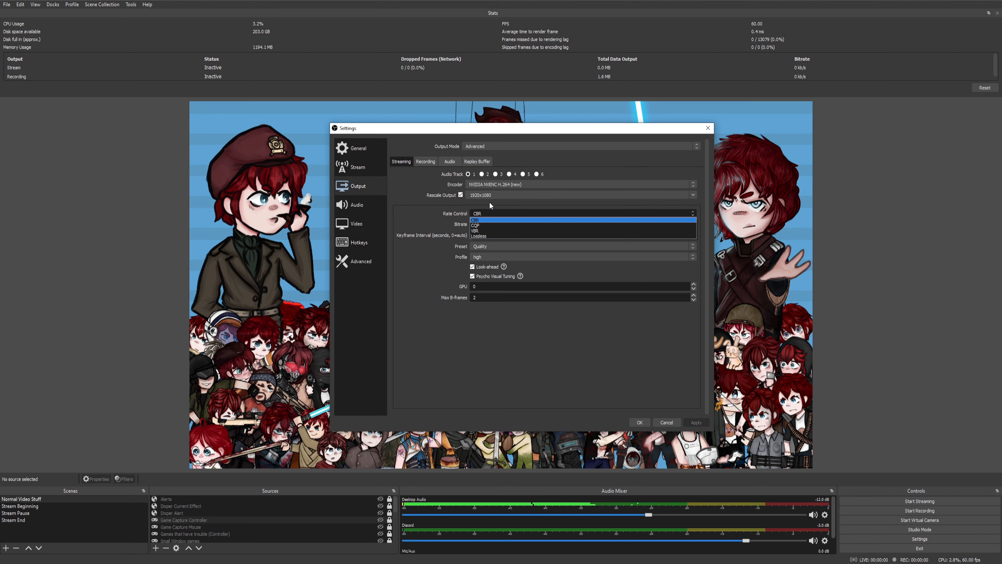
pyautogui.click(489, 200)
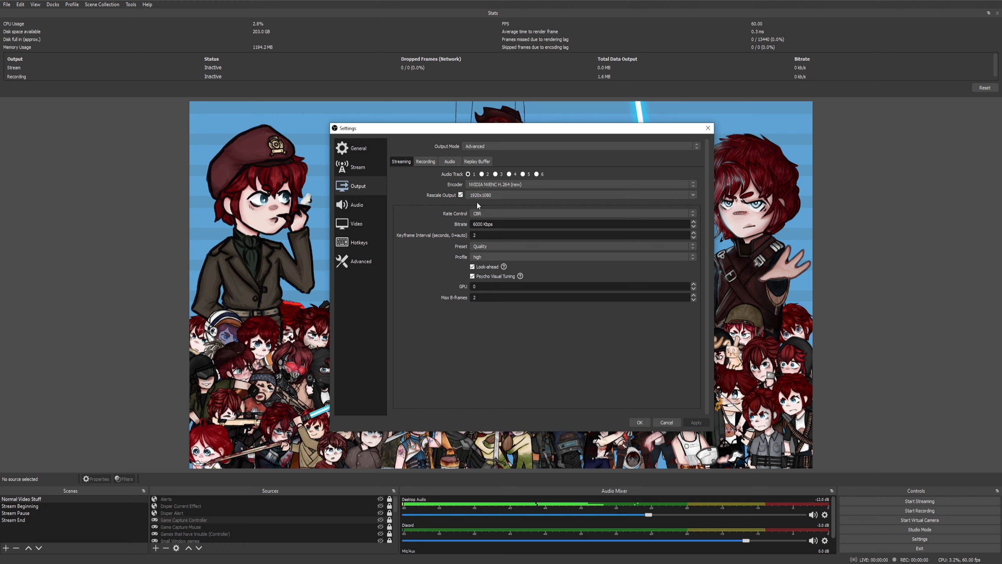
pyautogui.moveTo(473, 224); pyautogui.dragTo(483, 226)
pyautogui.click(444, 225)
pyautogui.click(429, 222)
# - Choose the Quality preset and the high profile for the streaming encoder, and check the Look-ahead option
pyautogui.click(494, 246)
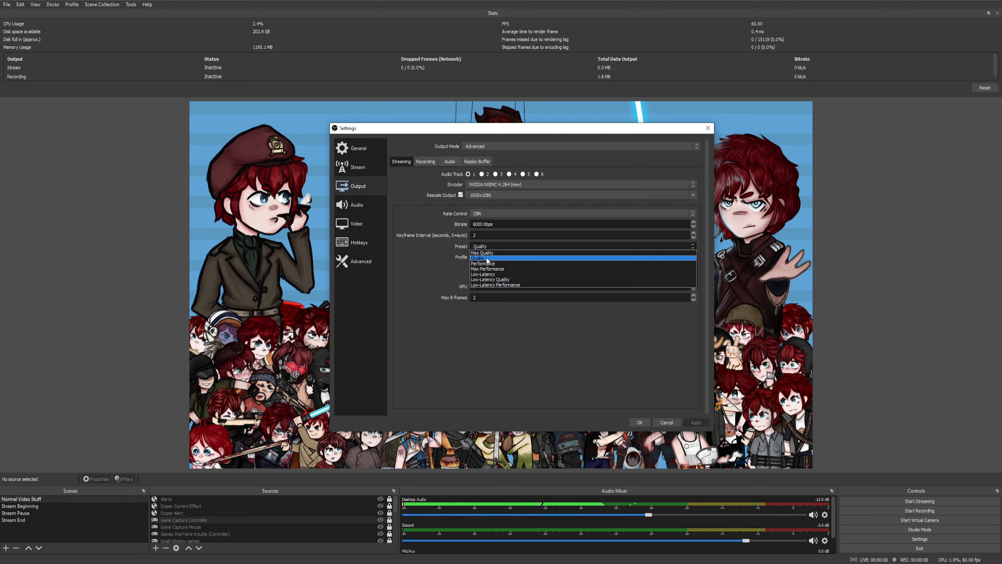
pyautogui.click(489, 259)
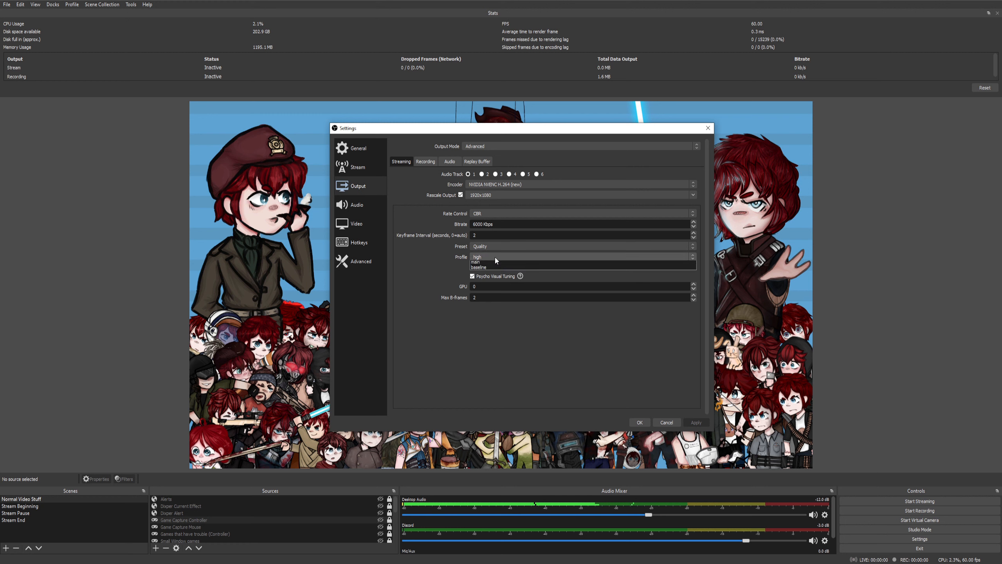
pyautogui.click(494, 256)
pyautogui.click(495, 257)
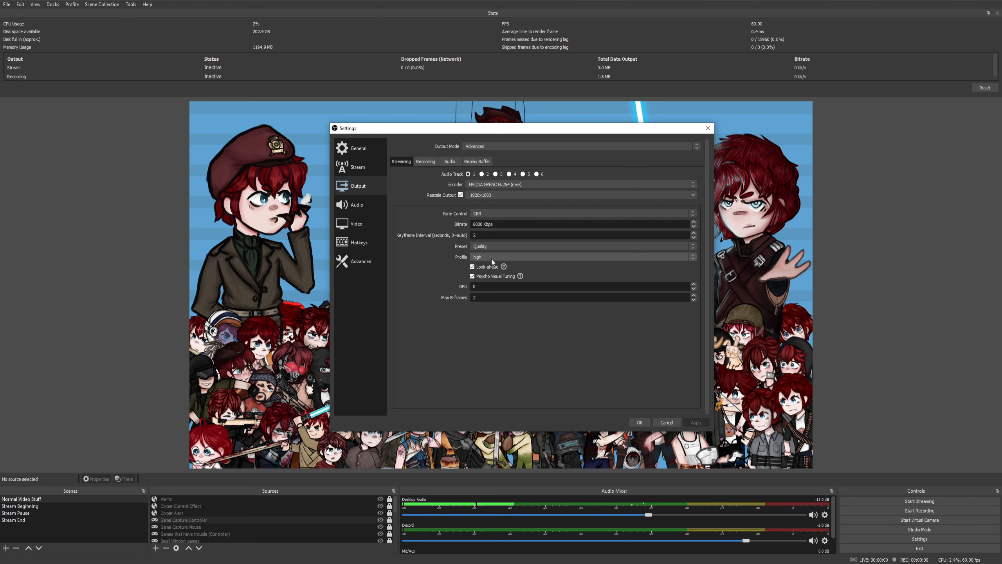
pyautogui.click(472, 267)
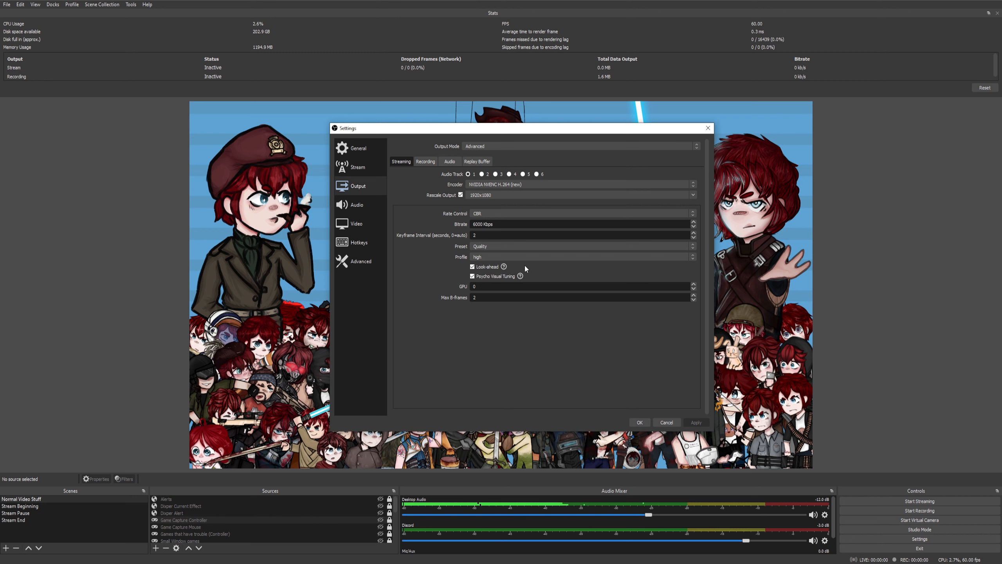
pyautogui.moveTo(504, 268)
# - Compare the available recording formats in the recording output settings and select mp4
pyautogui.click(427, 162)
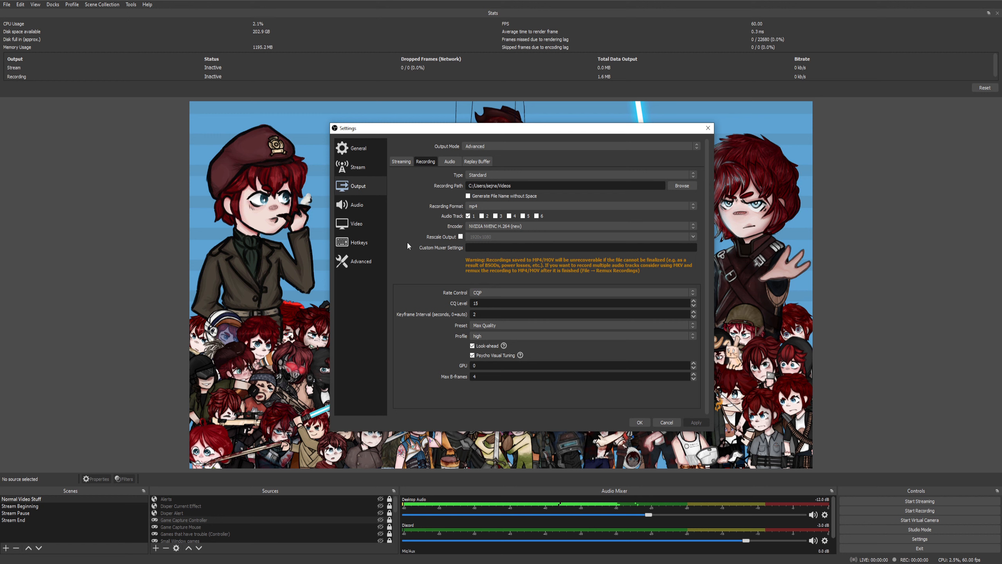
pyautogui.click(491, 207)
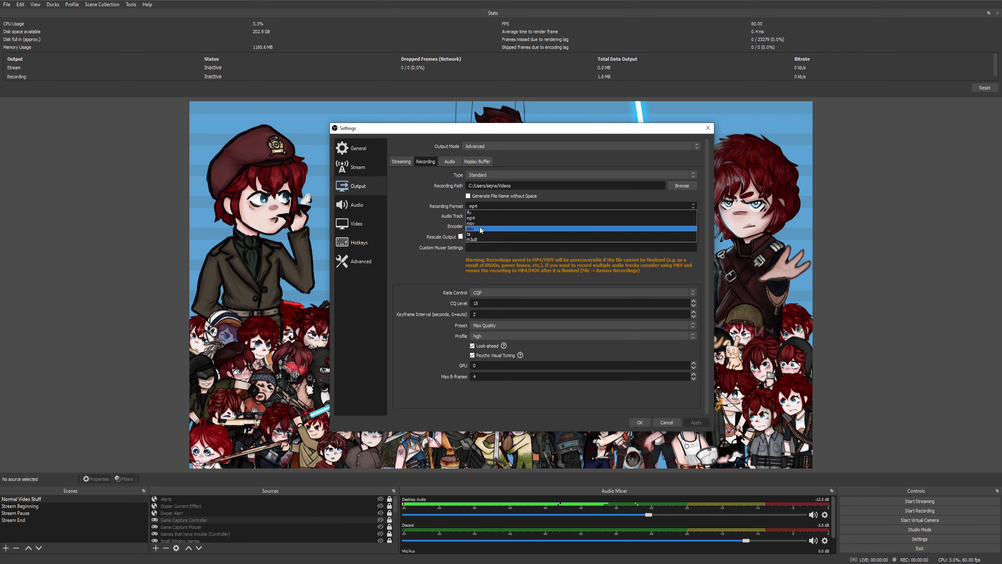
pyautogui.click(491, 209)
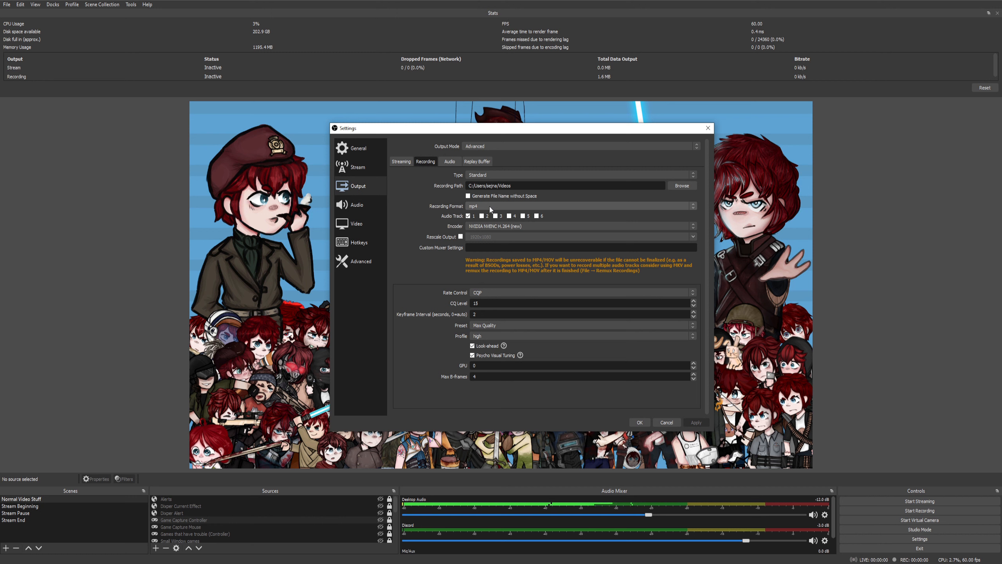
pyautogui.click(490, 208)
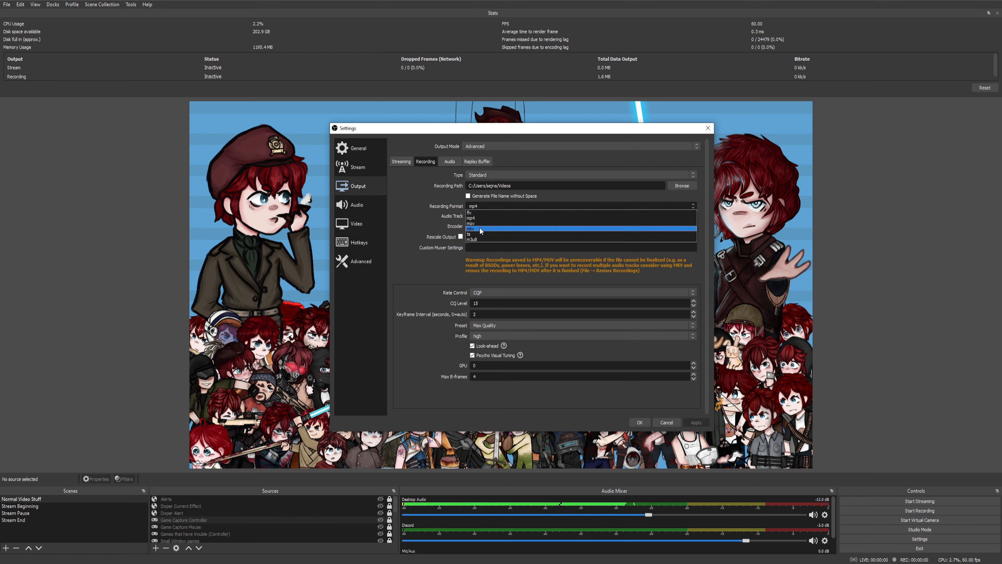
pyautogui.click(488, 205)
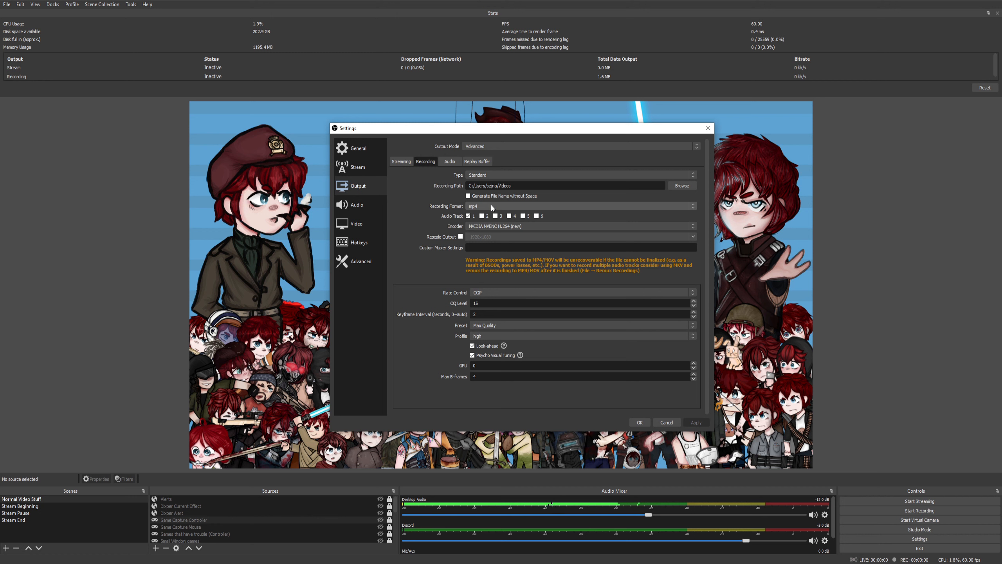
pyautogui.click(492, 206)
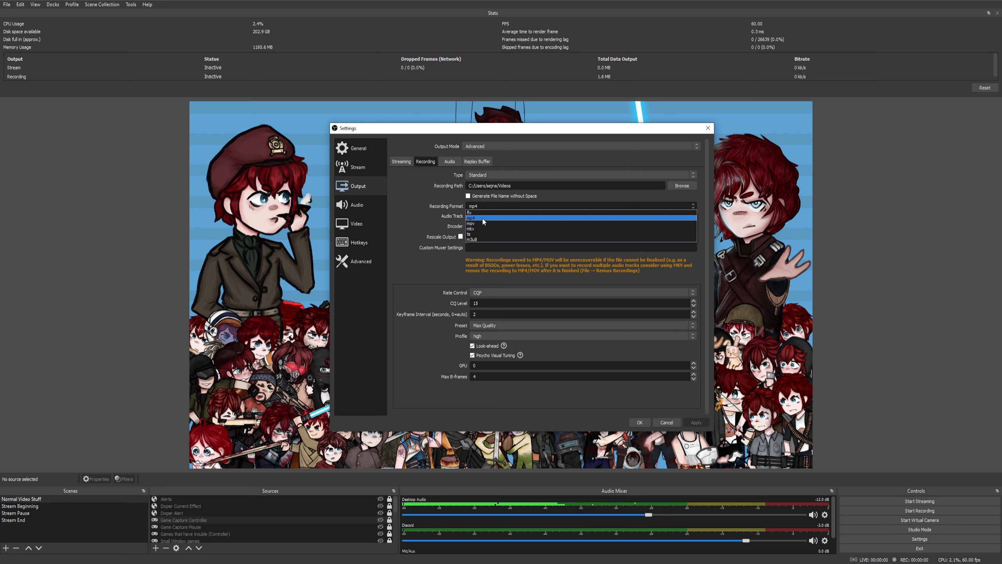
pyautogui.click(483, 219)
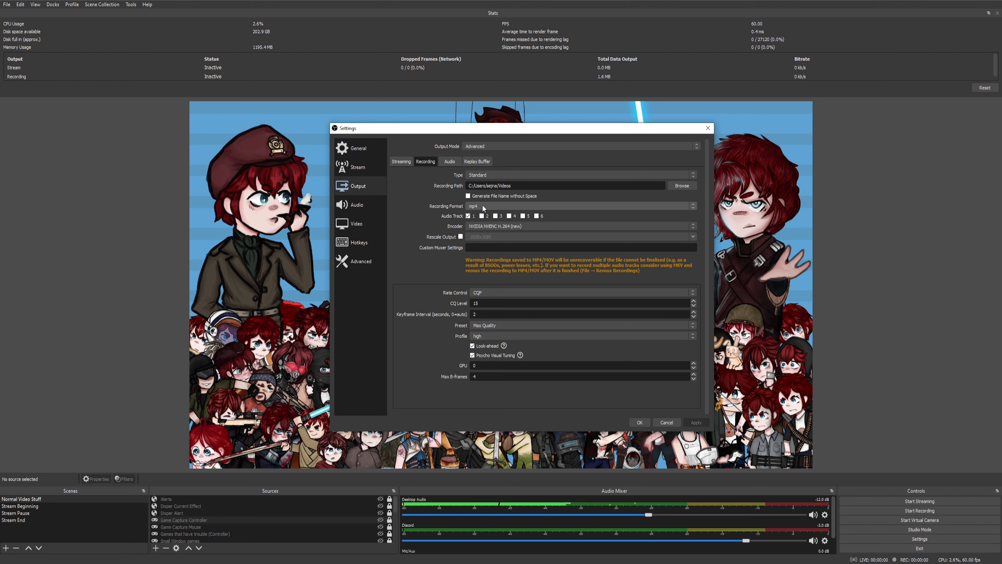
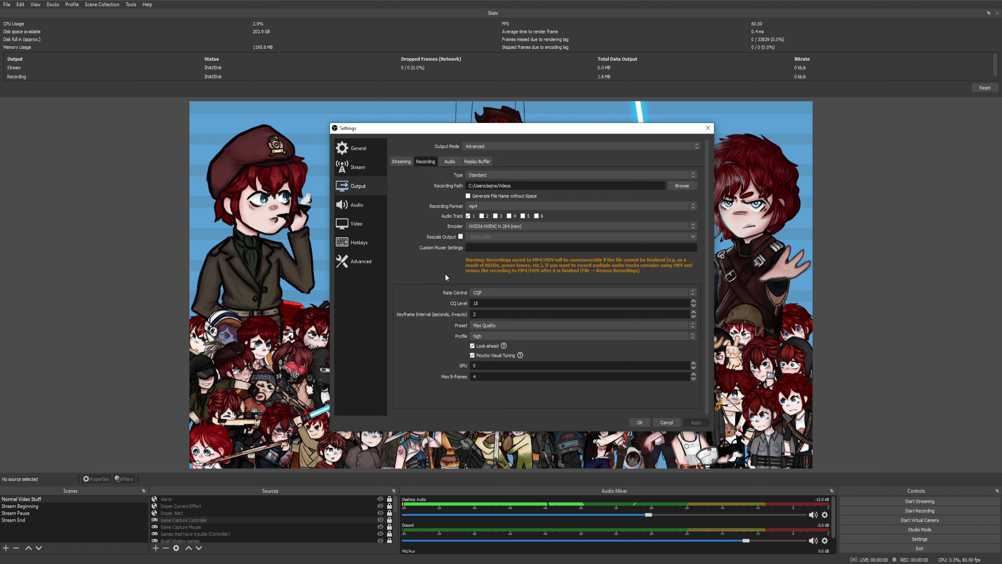
# - Examine the rate control modes for the recording output, trying VBR and returning to CQP
pyautogui.click(491, 293)
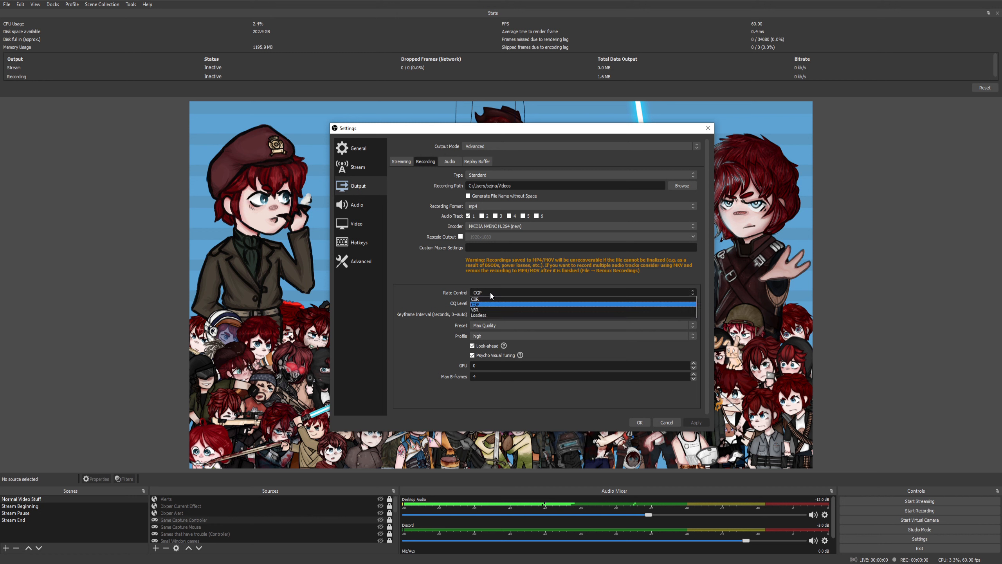
pyautogui.click(491, 292)
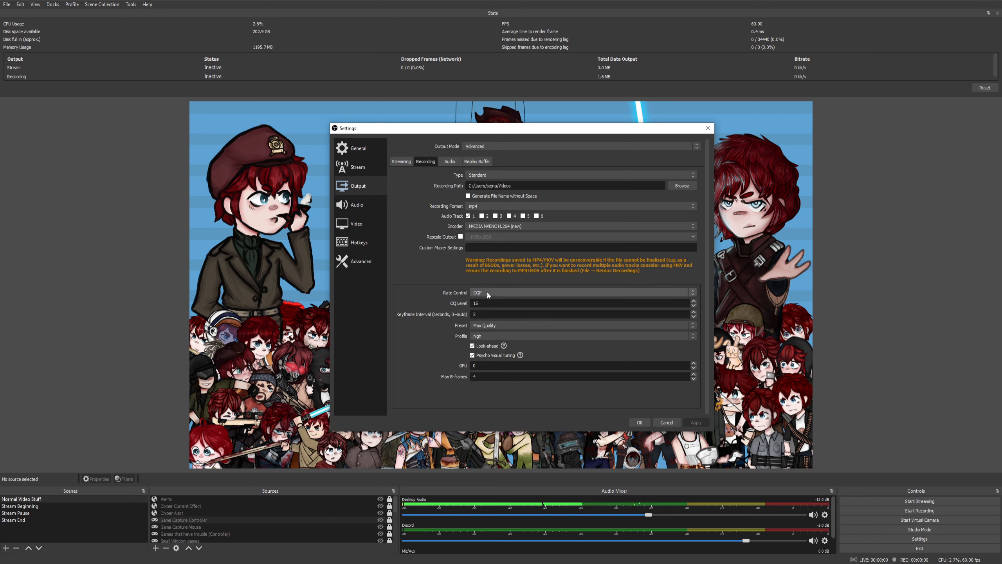
pyautogui.click(487, 292)
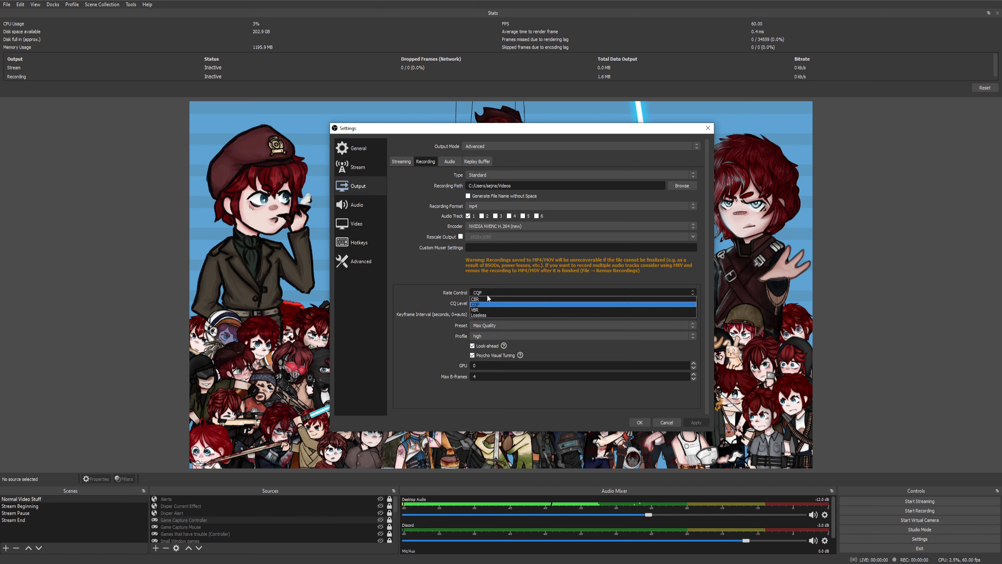
pyautogui.click(489, 303)
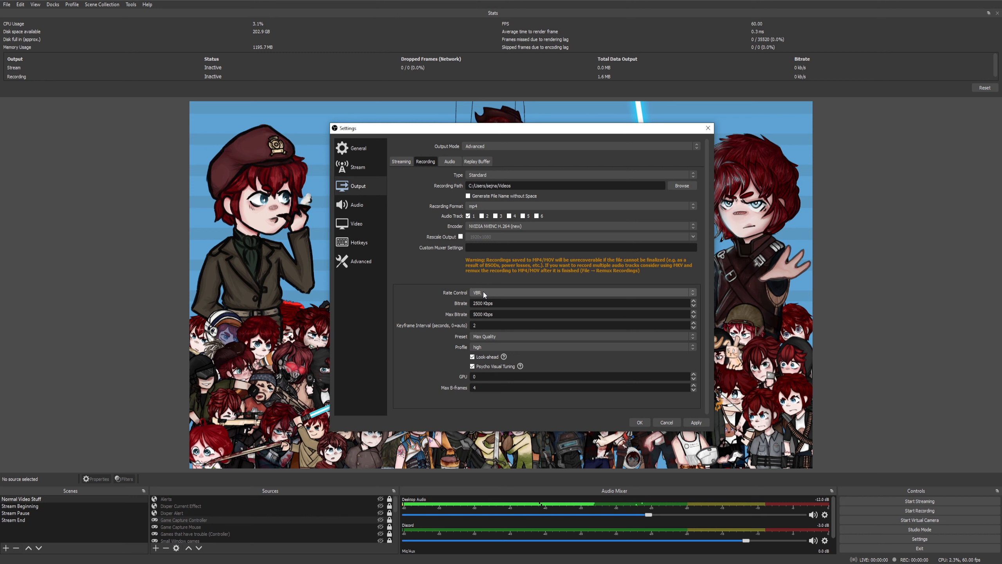
pyautogui.click(484, 291)
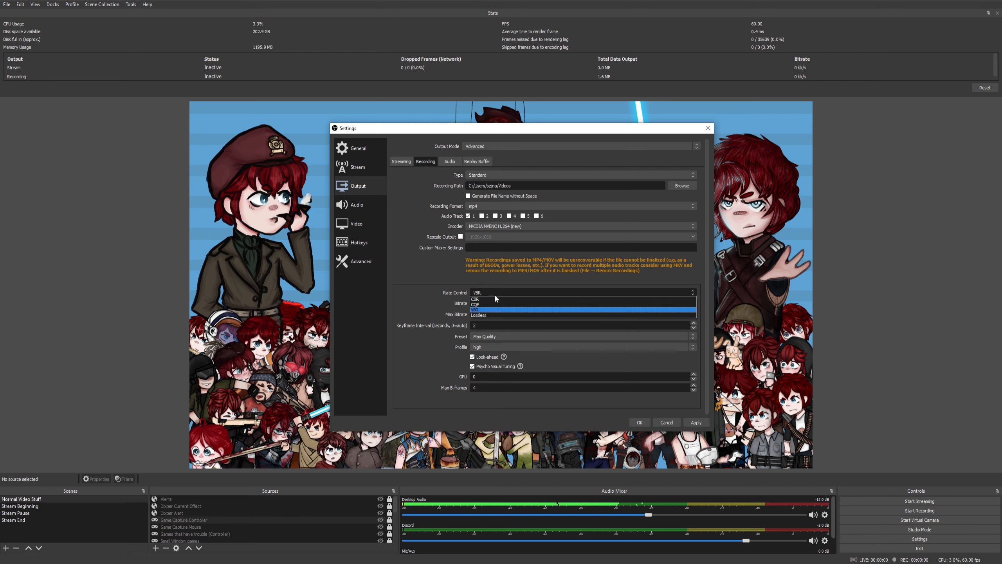
pyautogui.click(491, 305)
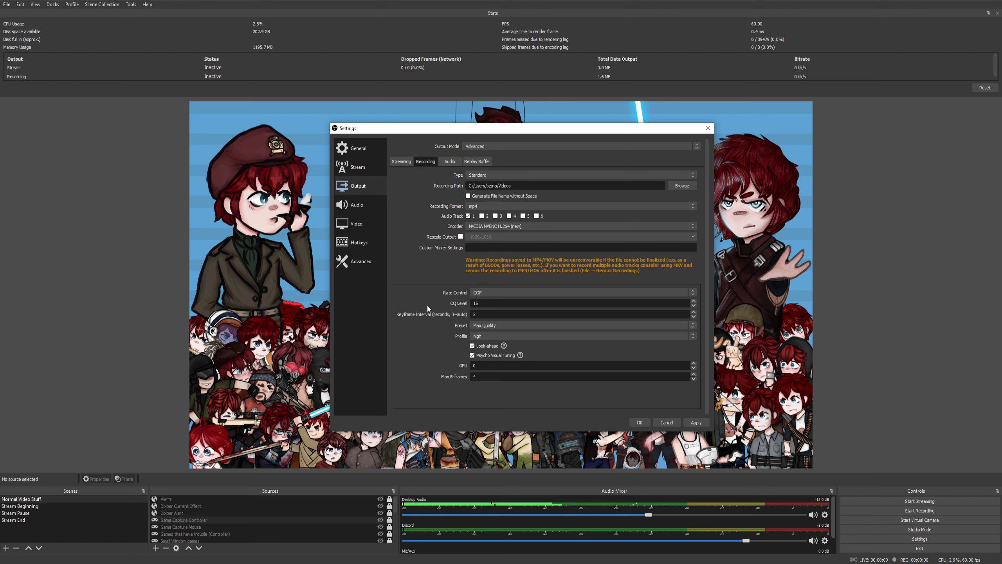
# - Compare the settings VBR and CQP offer for the recording output, and leave the rate control on CQP
pyautogui.click(495, 291)
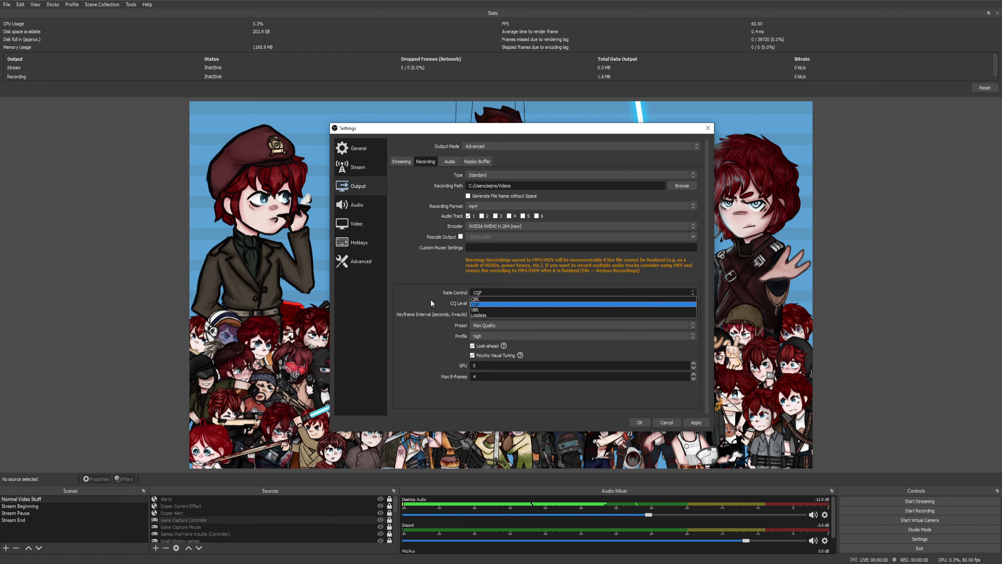
pyautogui.click(482, 310)
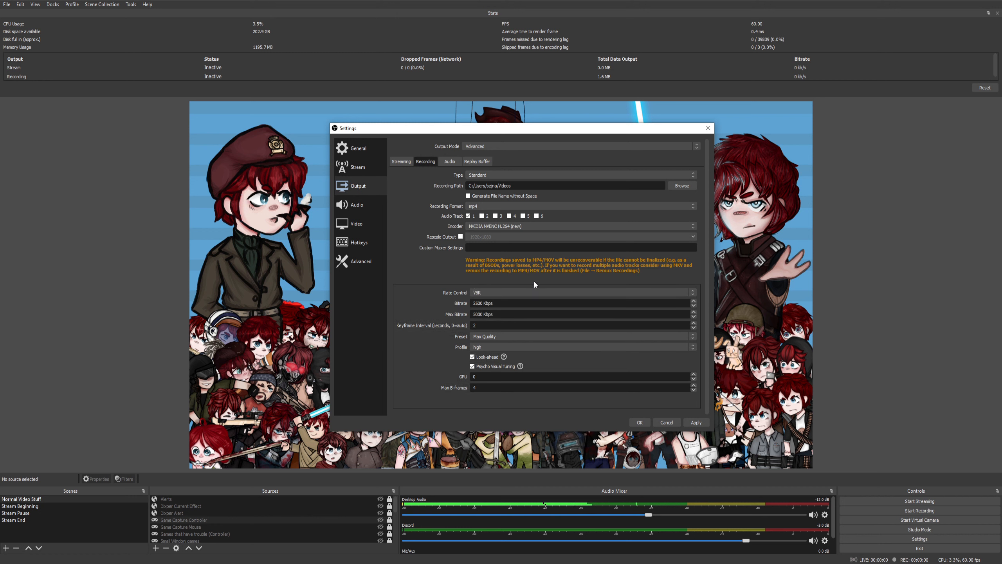
pyautogui.click(479, 293)
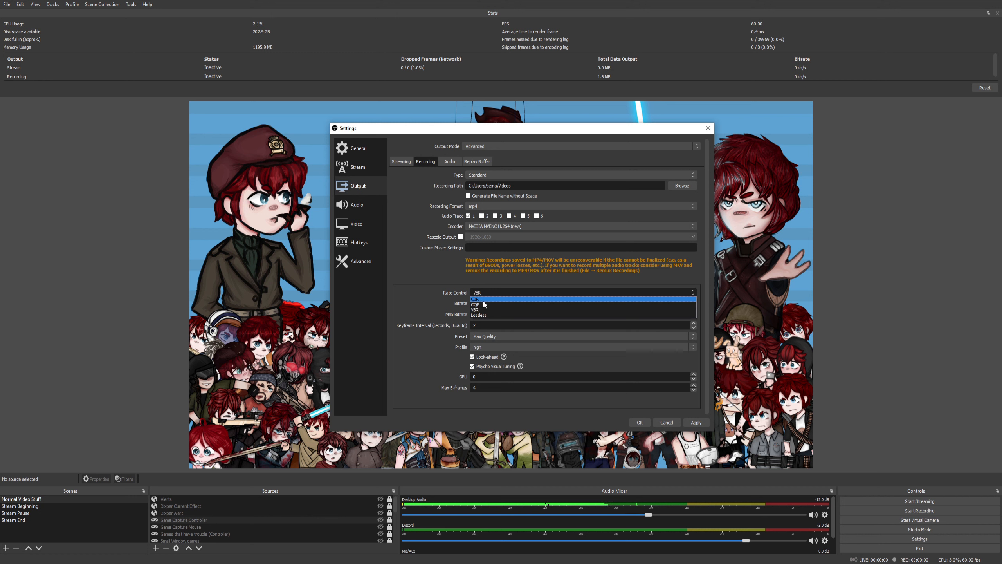
pyautogui.click(478, 305)
pyautogui.click(487, 293)
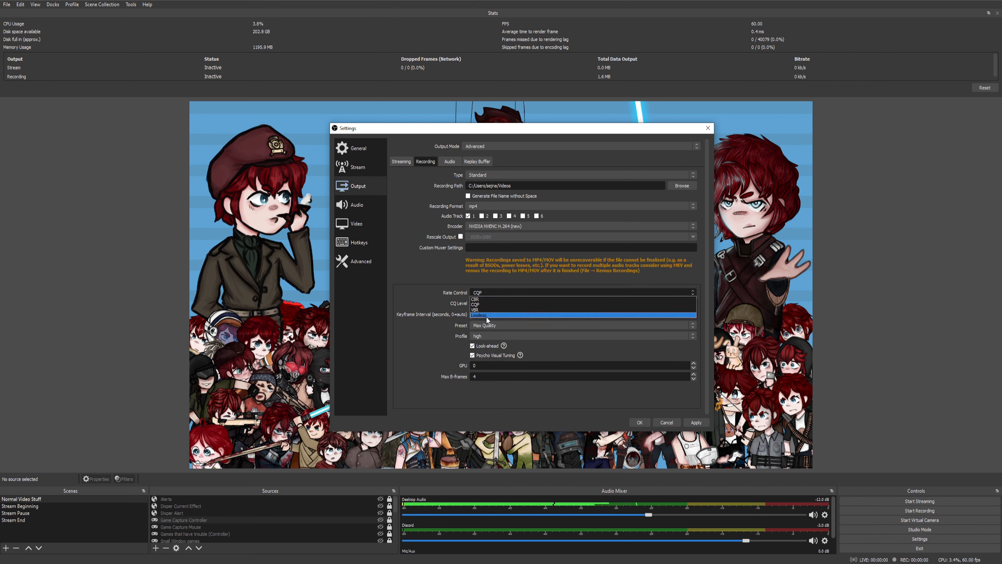
pyautogui.click(489, 291)
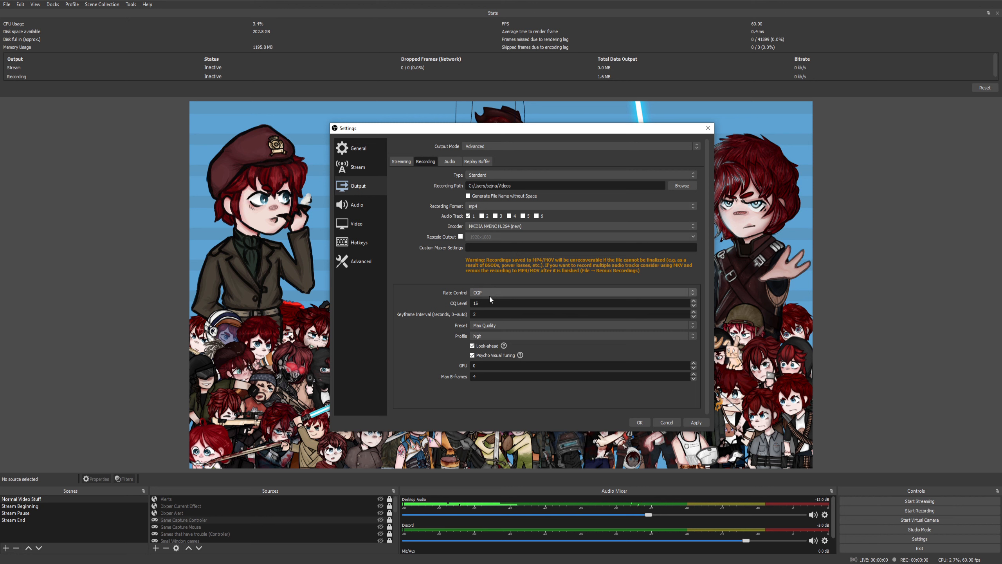
pyautogui.click(489, 293)
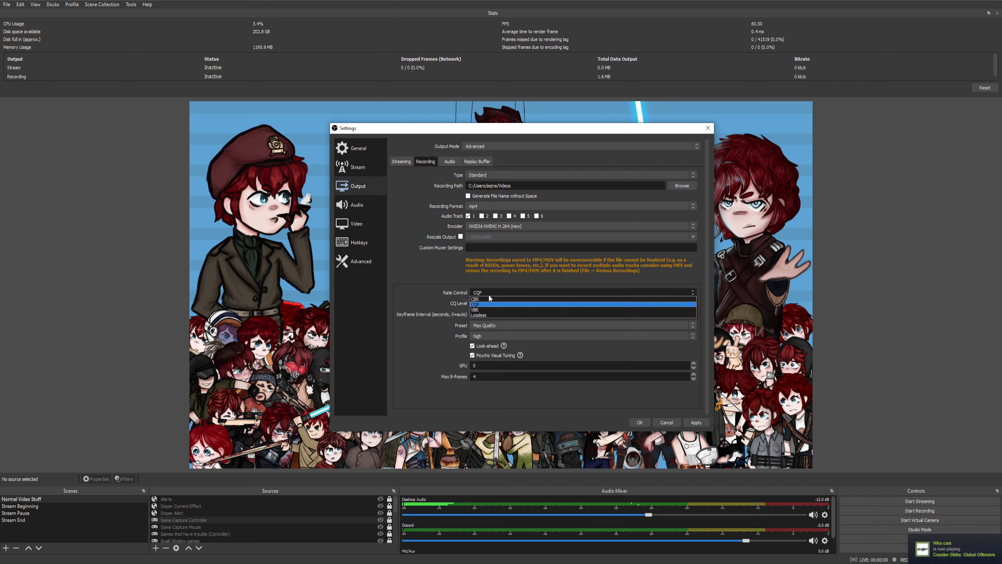
pyautogui.click(474, 315)
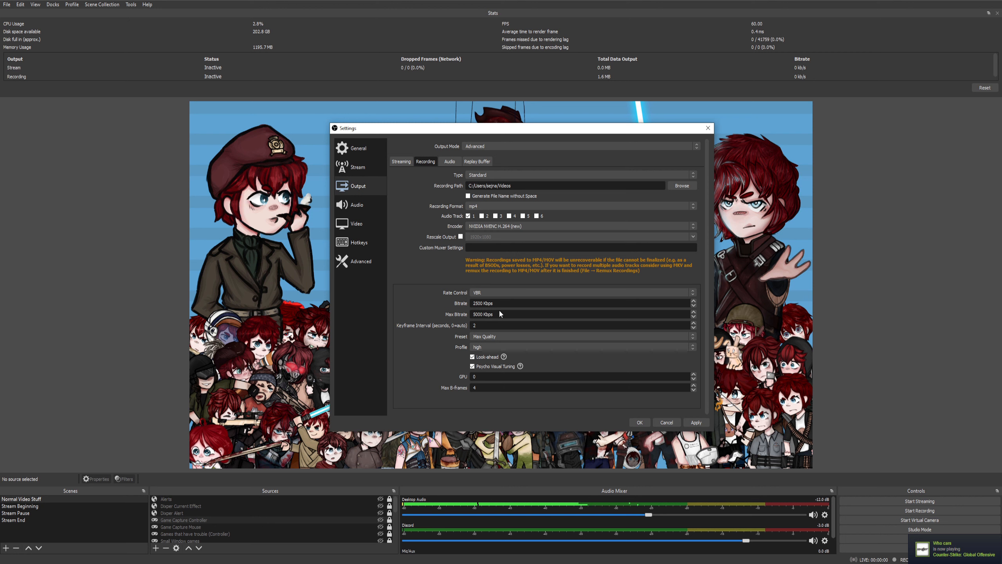
pyautogui.click(487, 293)
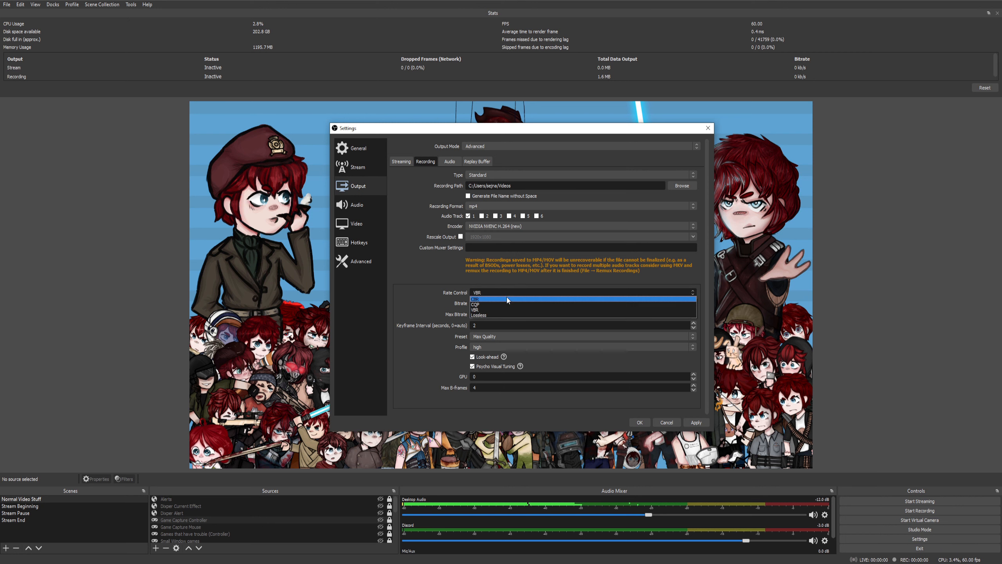
pyautogui.click(479, 304)
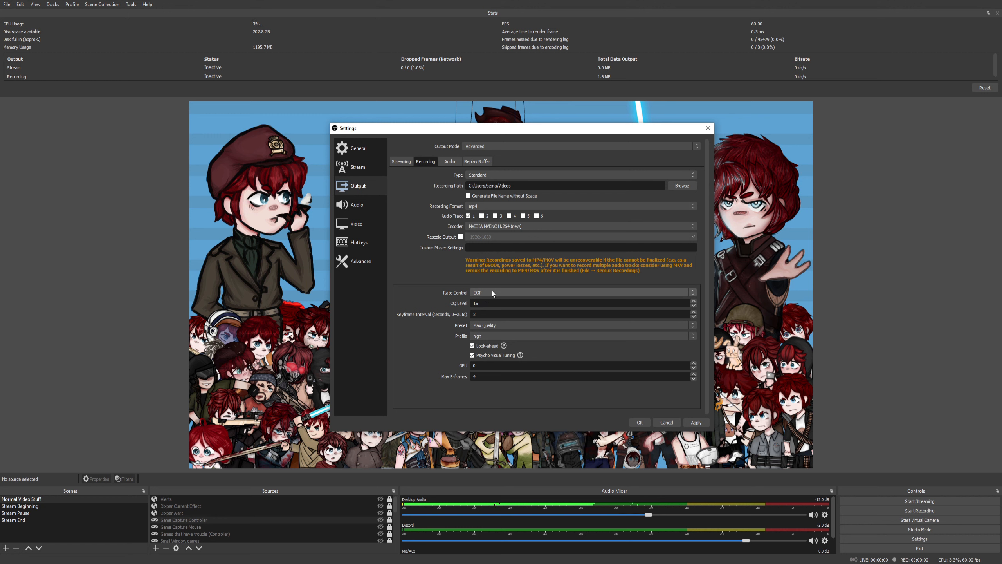
# - Set the recording's CQ Level to 14, and change it to 15
pyautogui.click(481, 302)
pyautogui.moveTo(480, 302); pyautogui.dragTo(478, 302)
pyautogui.write('4')
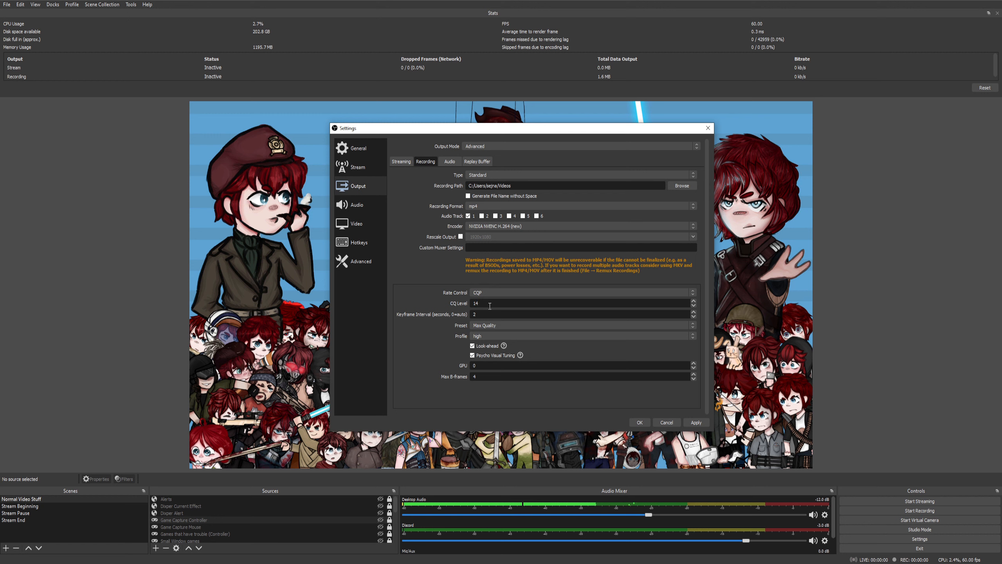
pyautogui.press('BackSpace')
pyautogui.write('5')
# - Check the keyframe interval, preset and Max B-frames settings of the recording encoder
pyautogui.doubleClick(487, 315)
pyautogui.click(516, 316)
pyautogui.click(511, 322)
pyautogui.click(511, 326)
pyautogui.click(487, 390)
# - Compare the streaming output settings with the recording ones, and check the available output modes
pyautogui.click(401, 163)
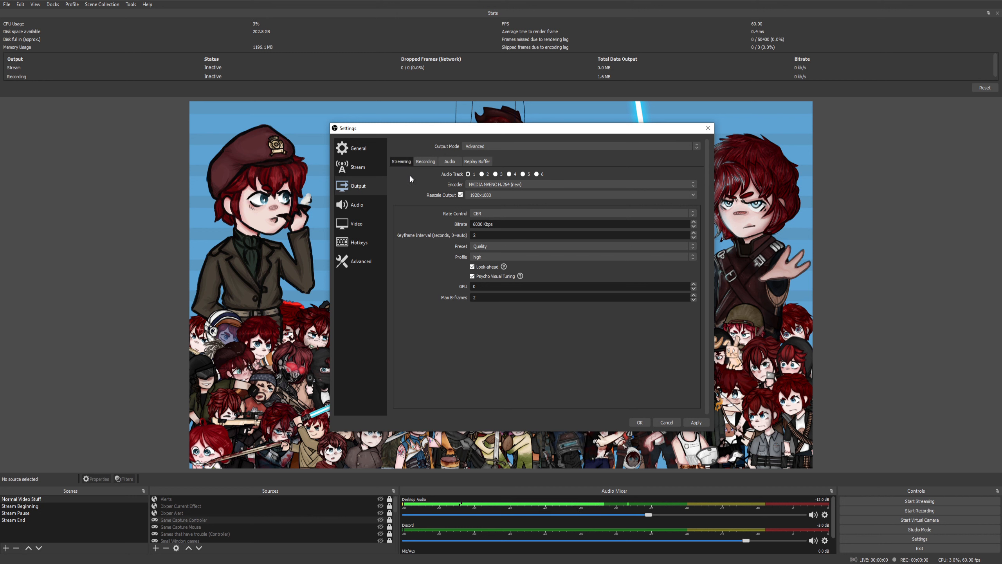
pyautogui.click(425, 161)
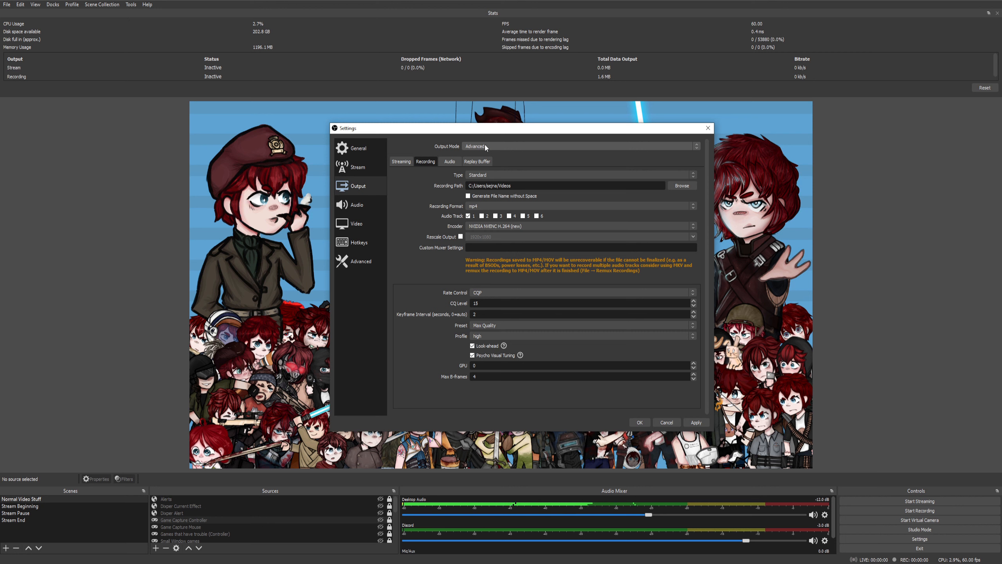
pyautogui.click(402, 162)
pyautogui.click(430, 163)
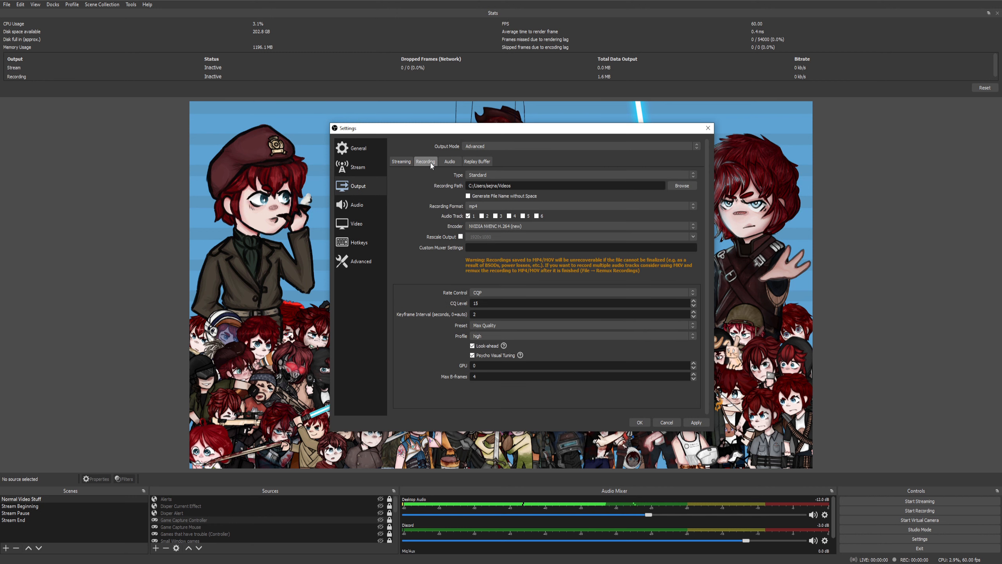
pyautogui.click(495, 146)
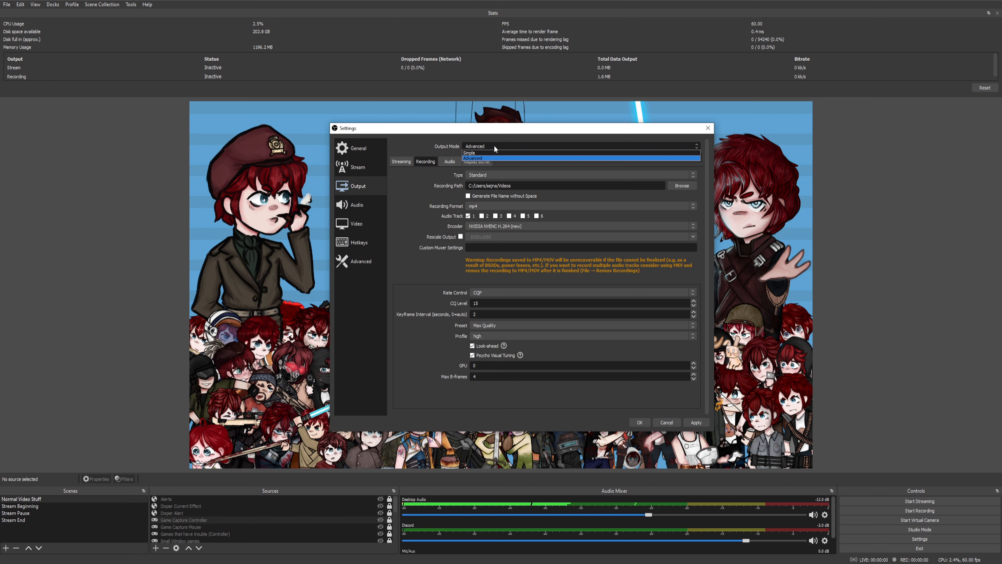
pyautogui.press('Up')
pyautogui.press('Escape')
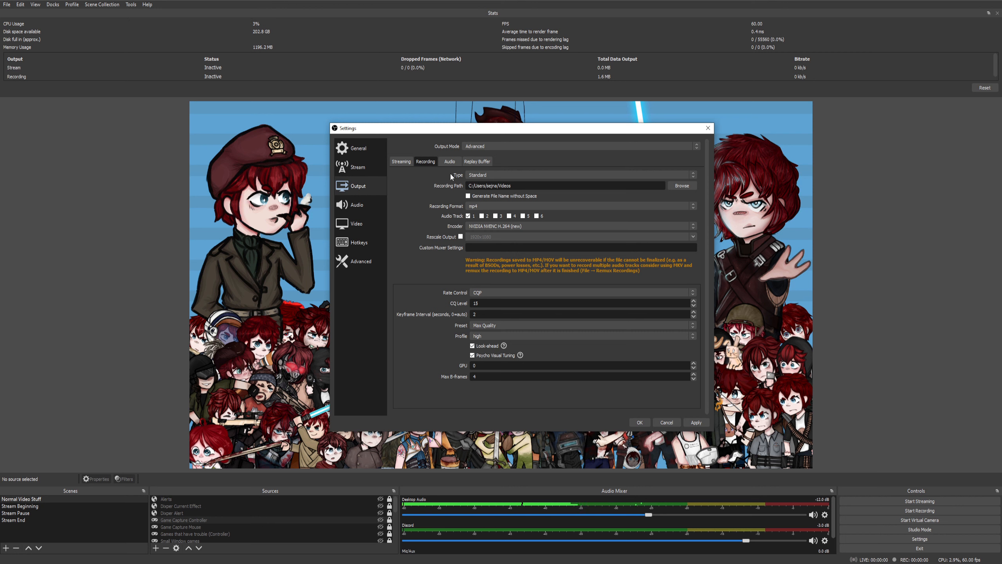
# - Set the output audio bitrate of Track 1 to 320
pyautogui.click(450, 162)
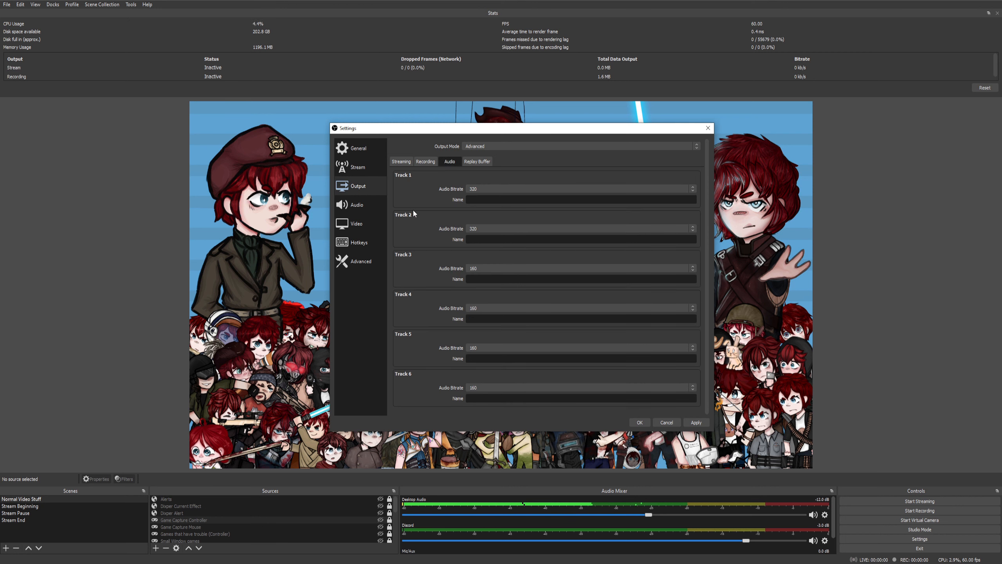
pyautogui.click(482, 188)
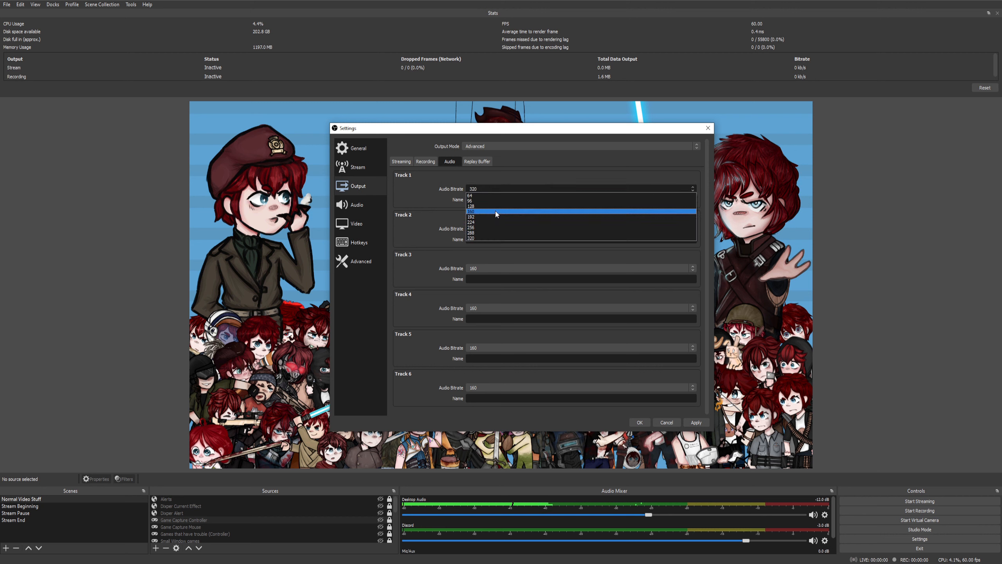
pyautogui.click(475, 236)
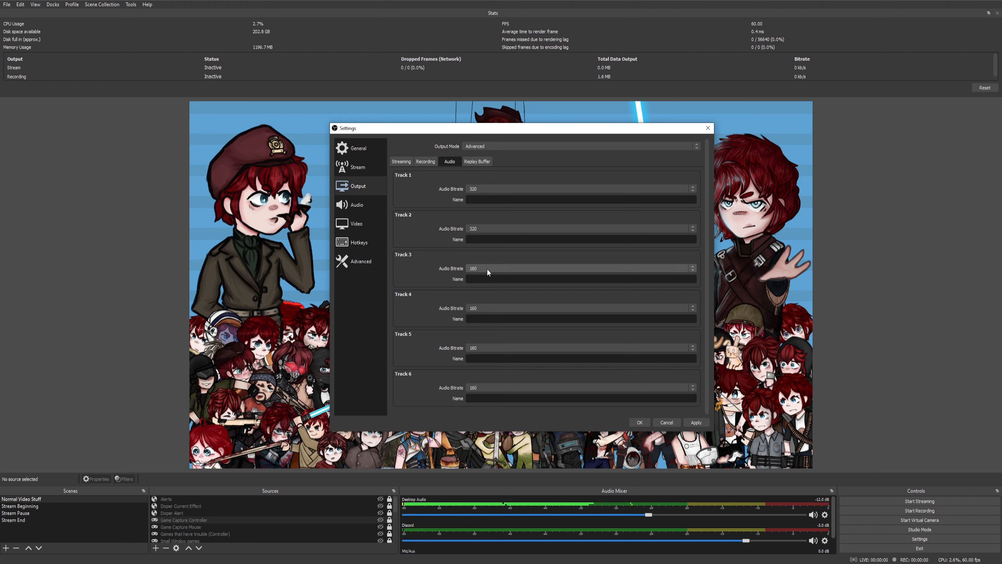
# - Try the replay buffer with a maximum replay time of 20 s, and disable it again
pyautogui.click(479, 165)
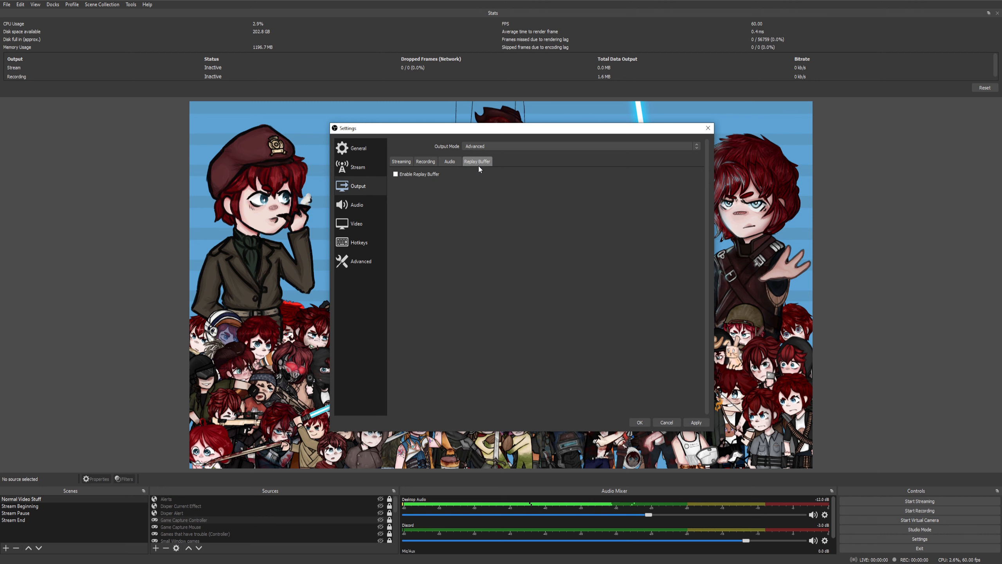
pyautogui.click(395, 174)
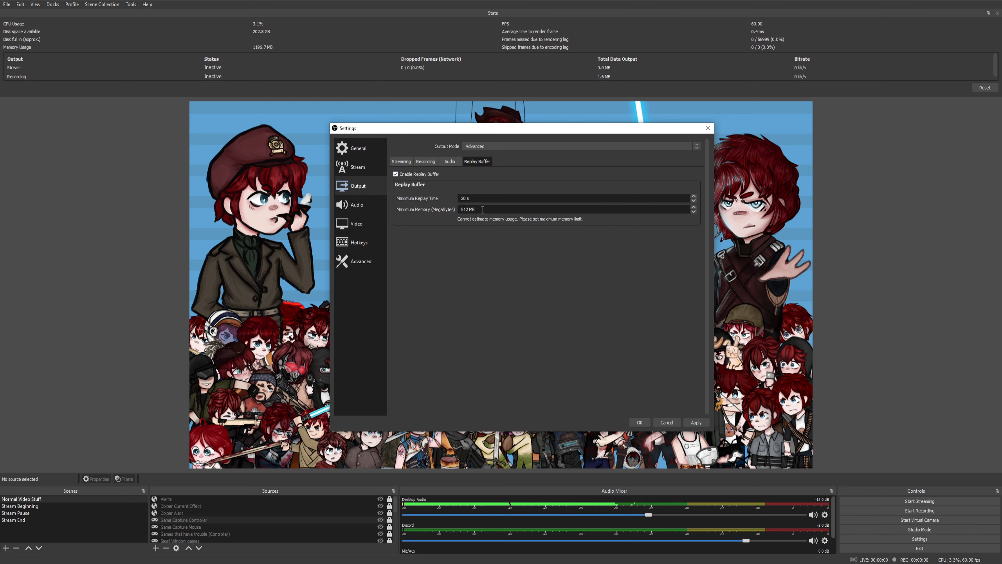
pyautogui.doubleClick(465, 198)
pyautogui.write('20')
pyautogui.moveTo(466, 199); pyautogui.dragTo(461, 198)
pyautogui.click(395, 175)
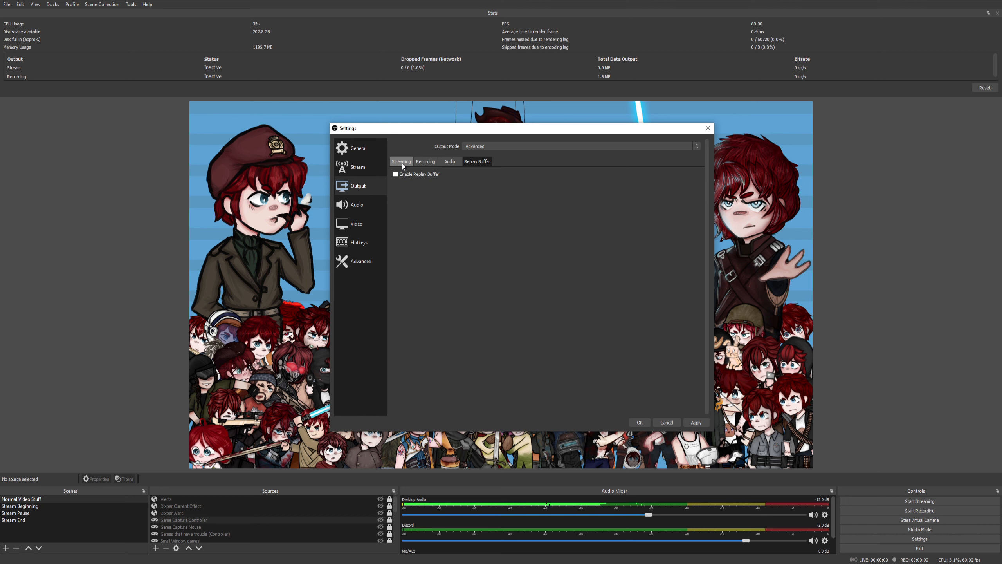
# - Review the streaming, recording, audio and replay buffer output settings, and examine the available recording encoders
pyautogui.click(402, 163)
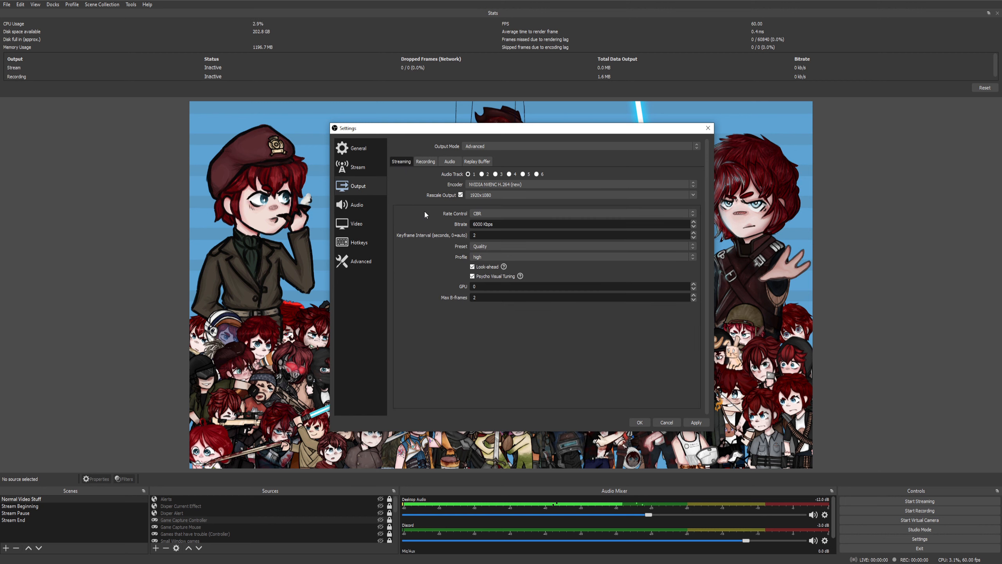
pyautogui.click(426, 161)
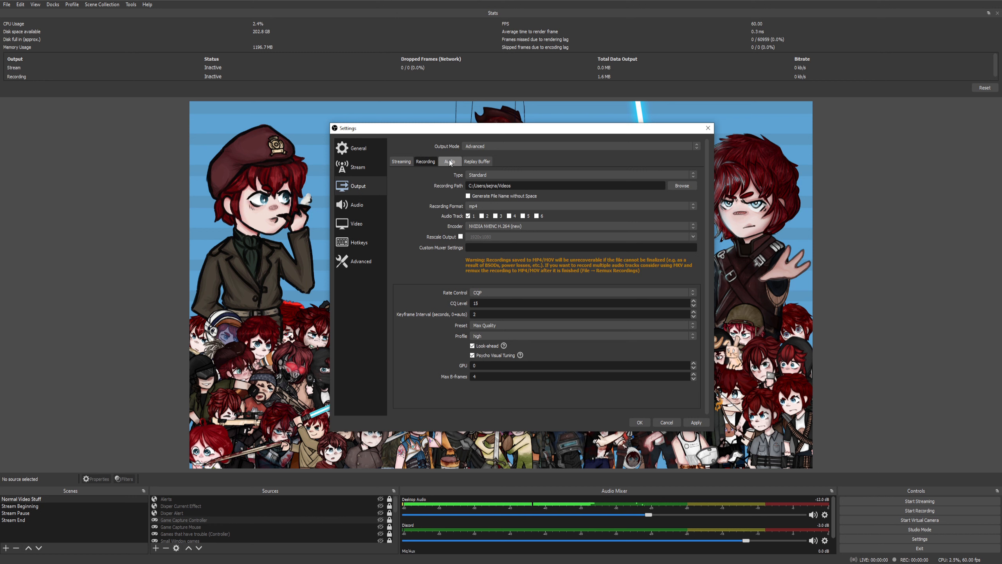
pyautogui.click(450, 162)
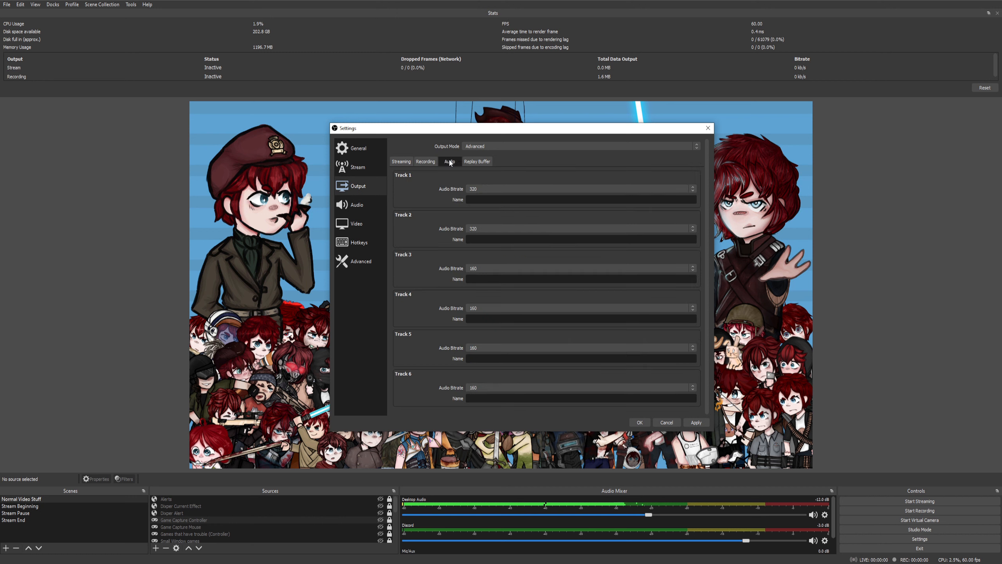
pyautogui.click(477, 161)
pyautogui.click(426, 161)
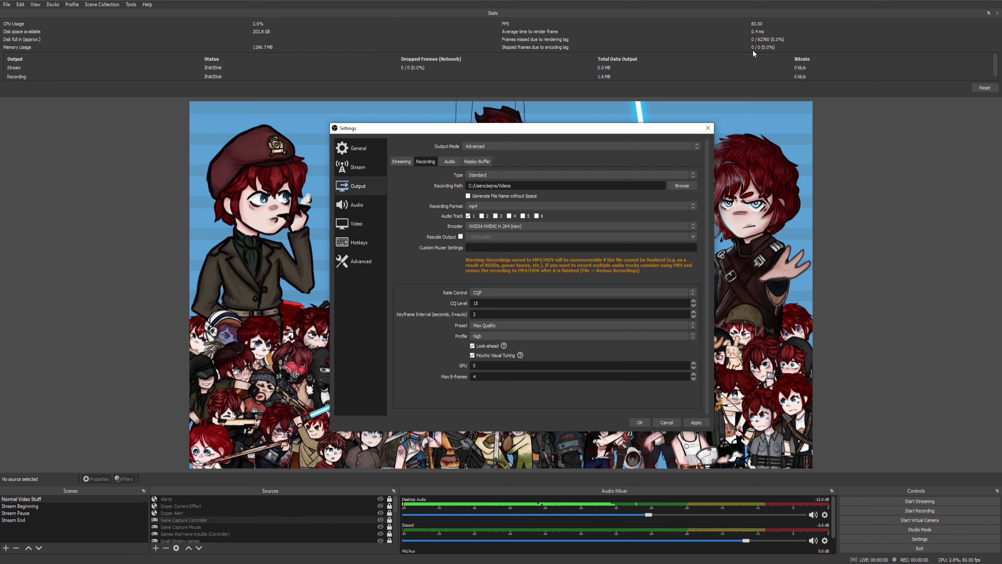
pyautogui.click(522, 226)
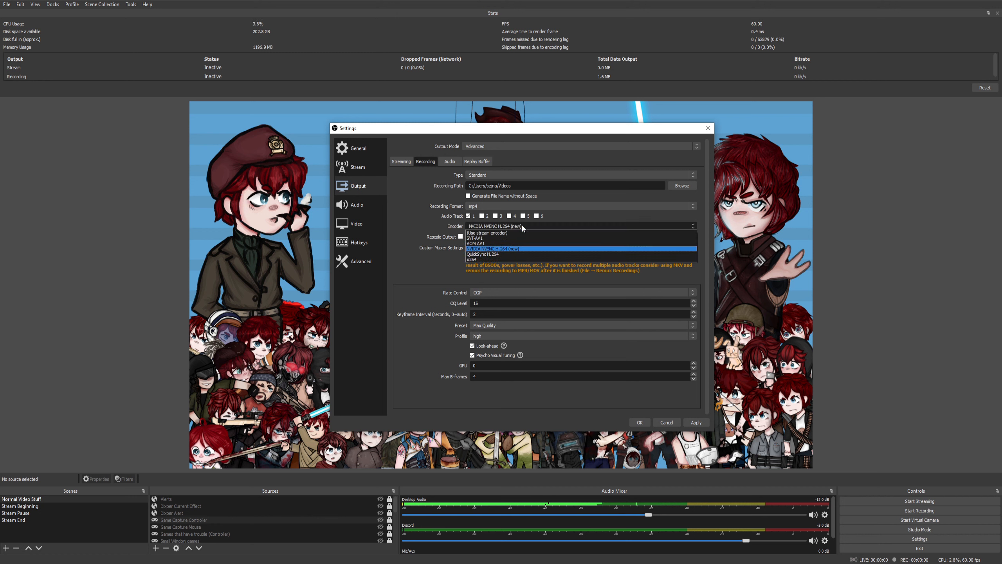
pyautogui.click(380, 271)
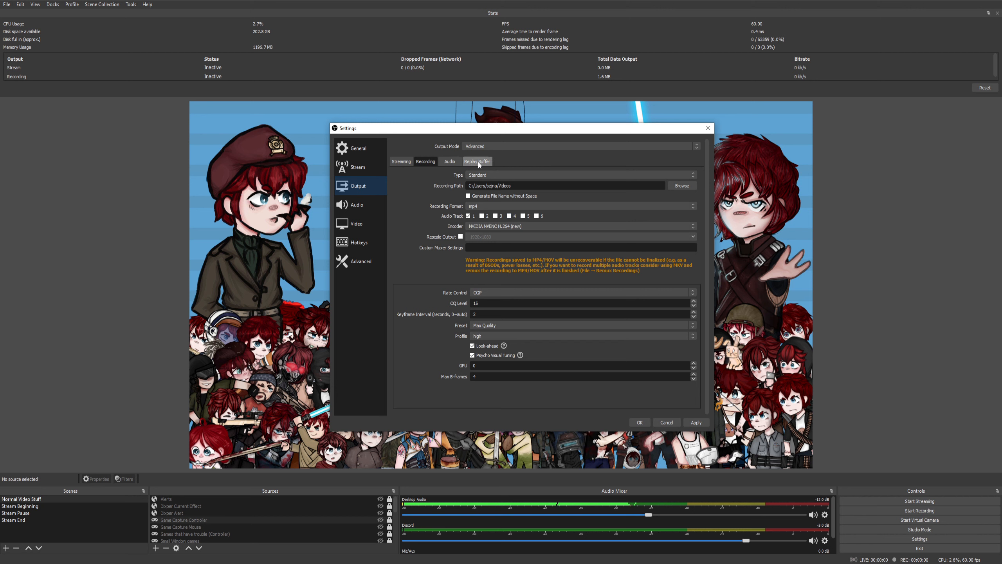
# - Open the audio settings and examine the available sample rates and channel layouts
pyautogui.click(359, 210)
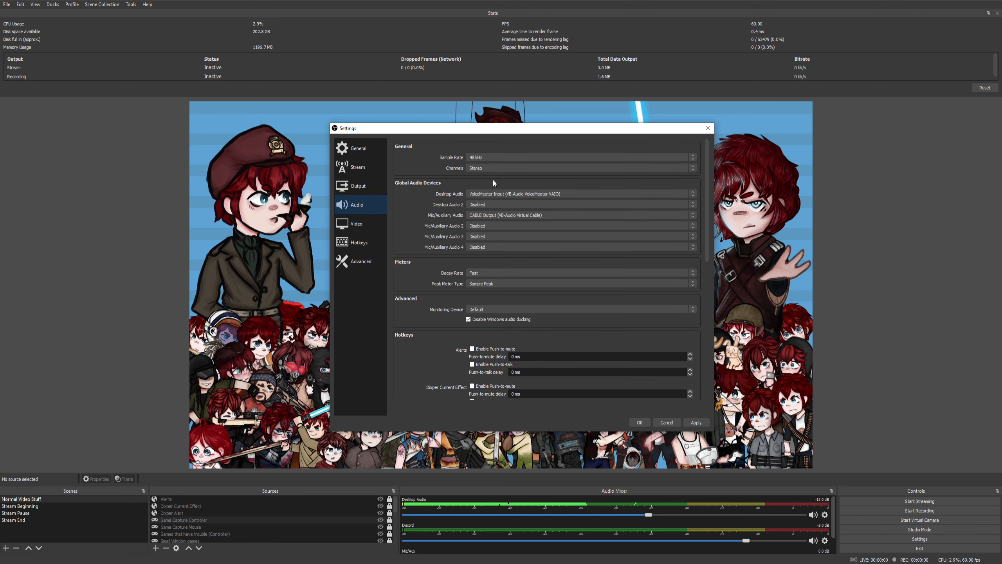
pyautogui.click(491, 157)
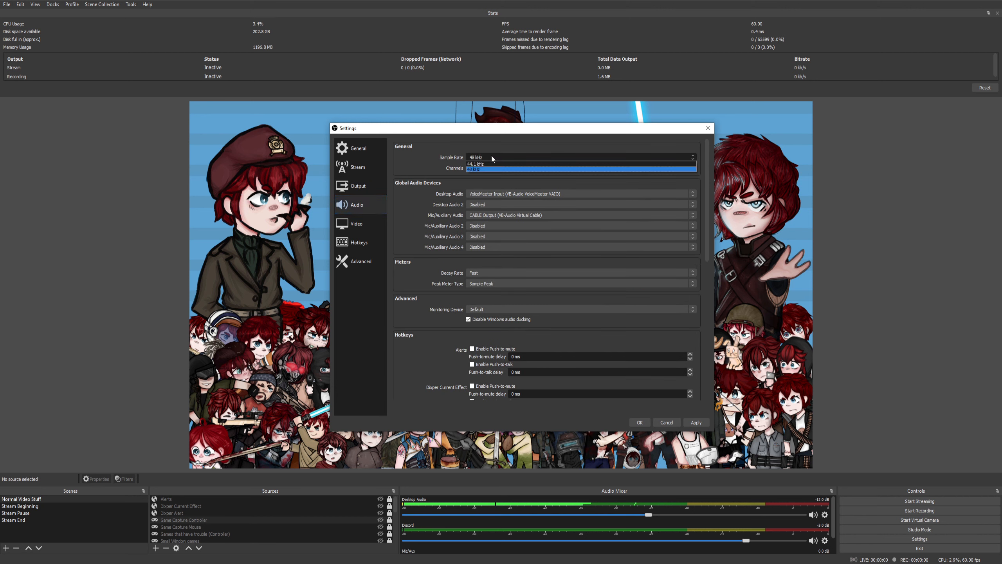
pyautogui.click(491, 156)
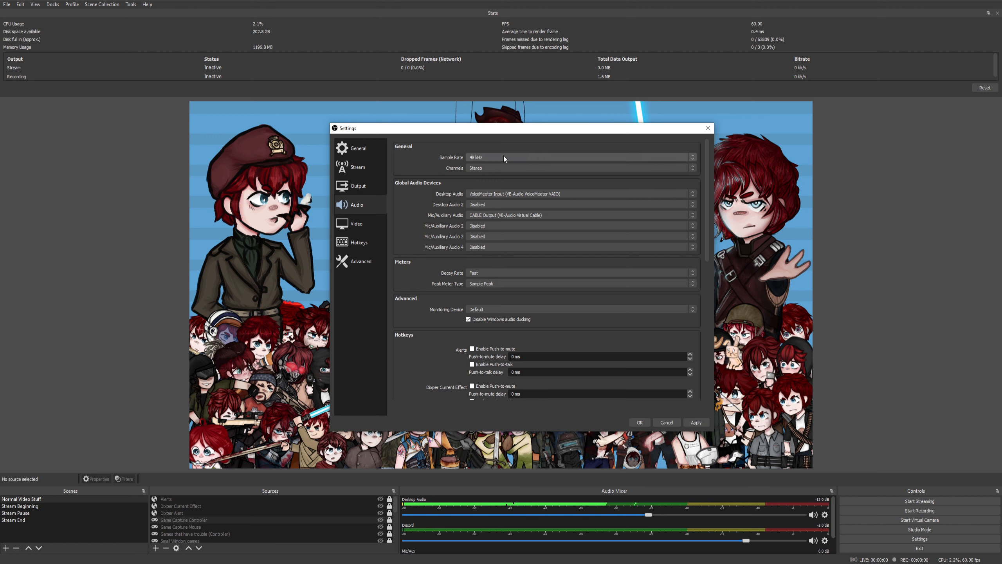
pyautogui.click(490, 167)
pyautogui.click(491, 166)
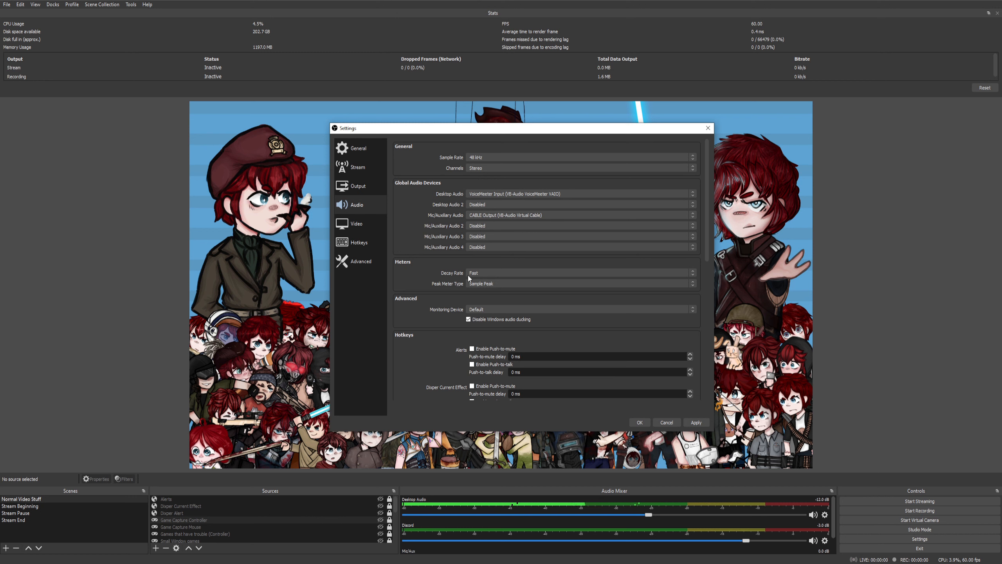
# - Try the Slow (Type II PPM) and Medium (Type I PPM) decay rates for the audio meters, and return to Fast
pyautogui.click(491, 273)
pyautogui.click(491, 273)
pyautogui.moveTo(510, 129); pyautogui.dragTo(498, 81)
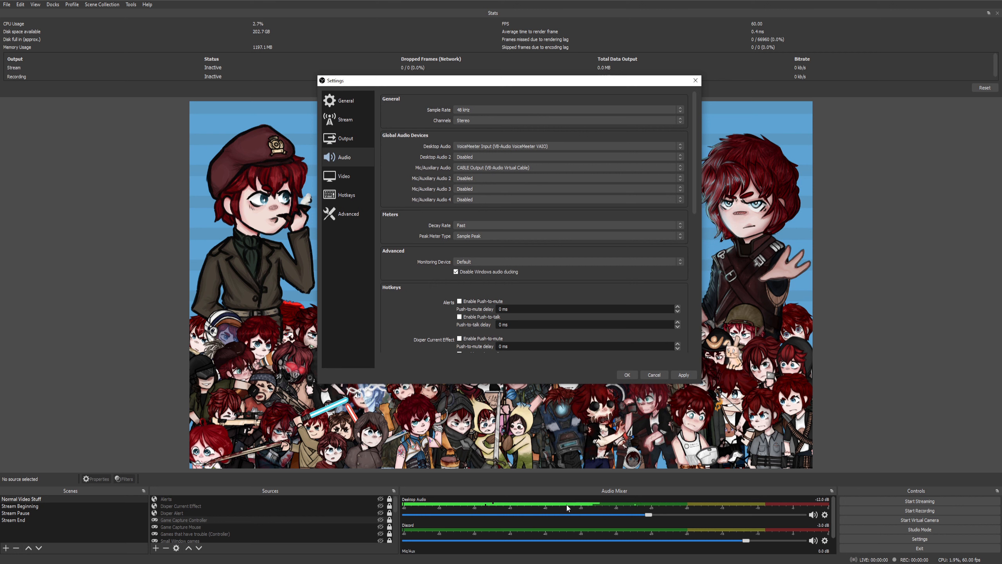
pyautogui.click(479, 225)
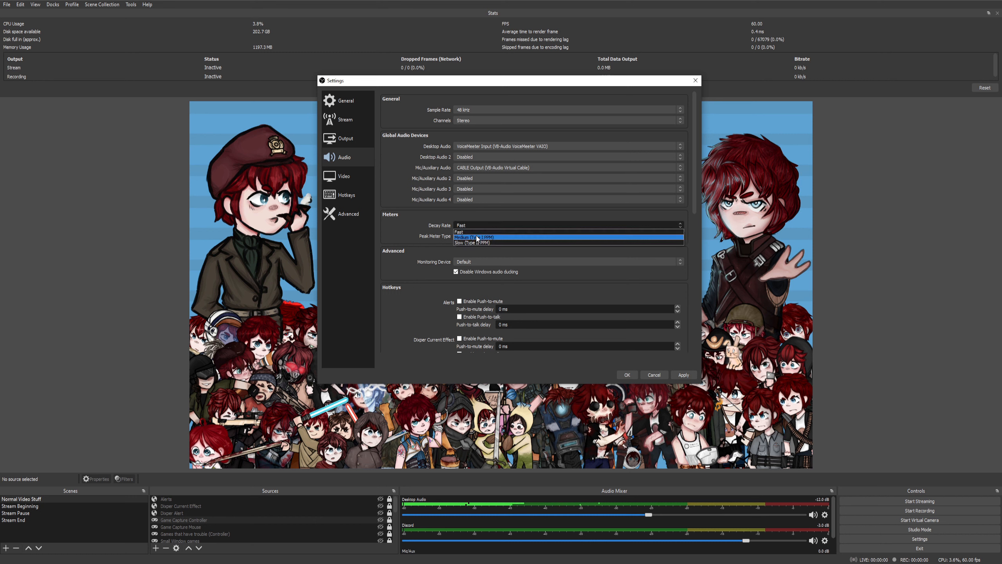
pyautogui.click(482, 243)
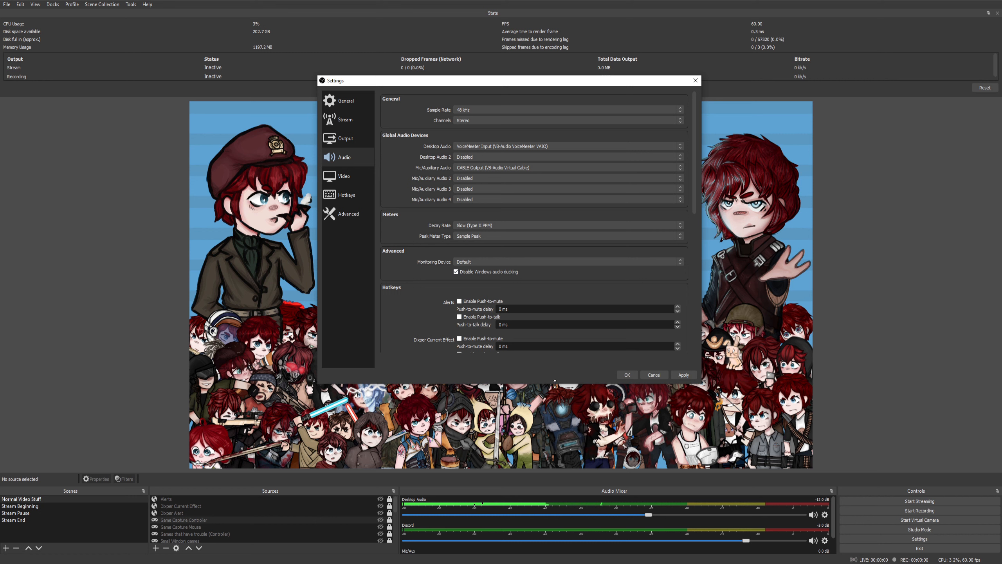
pyautogui.click(492, 225)
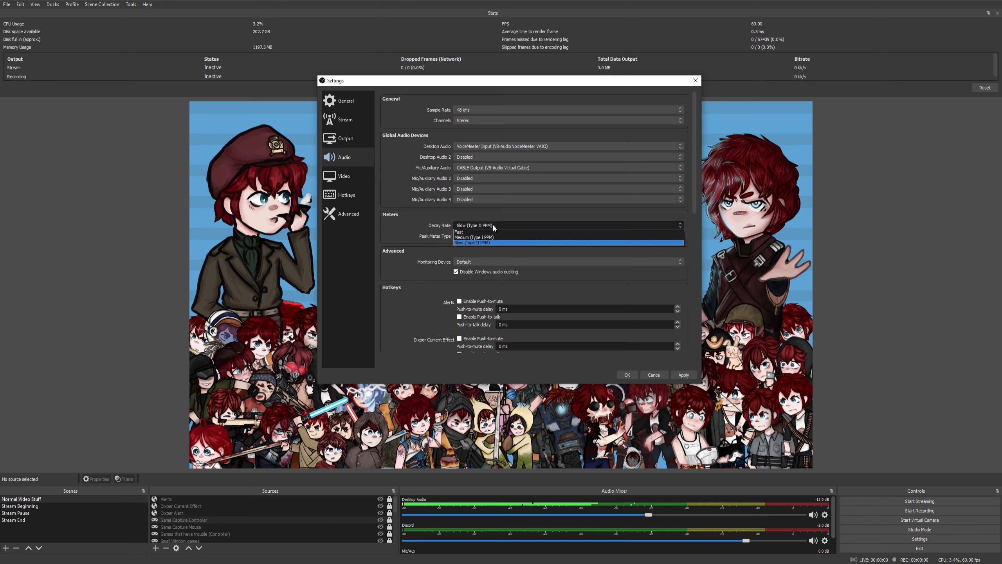
pyautogui.click(513, 225)
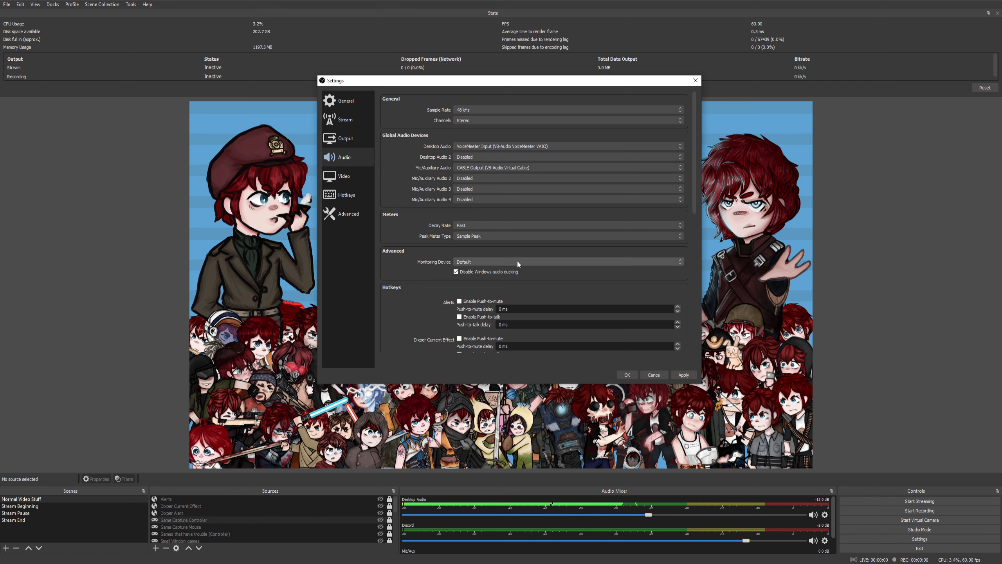
pyautogui.click(479, 226)
pyautogui.click(480, 237)
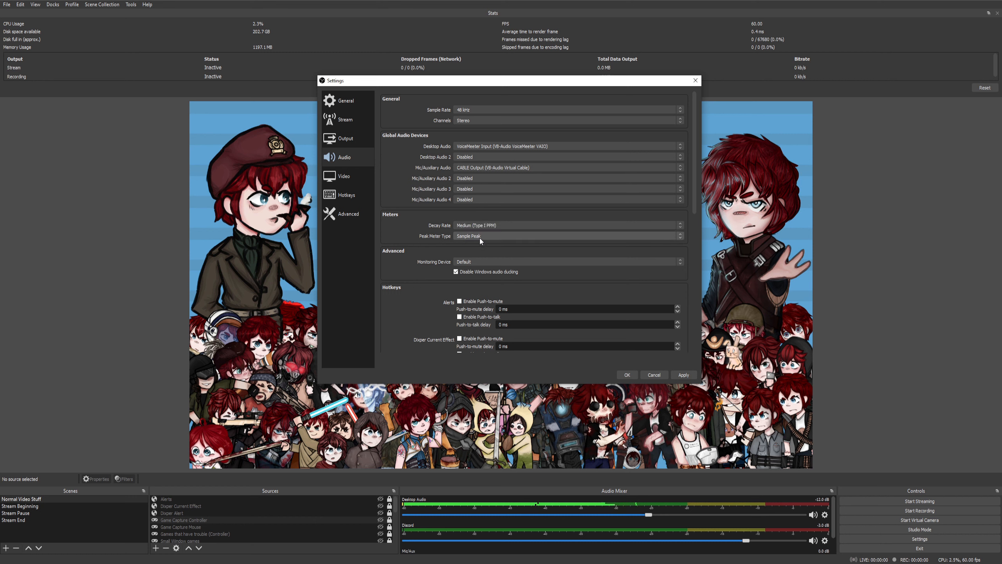
pyautogui.click(477, 228)
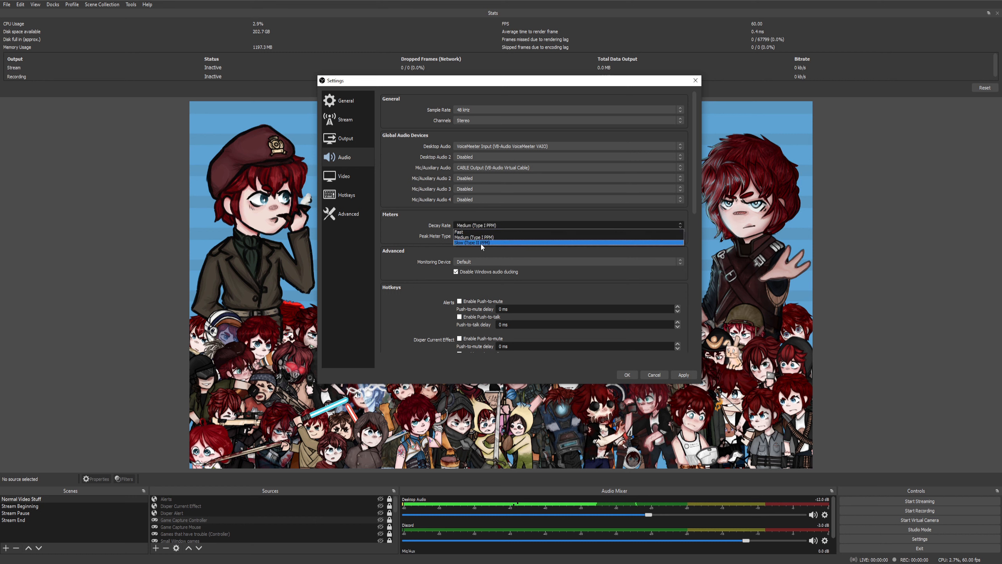
pyautogui.click(477, 232)
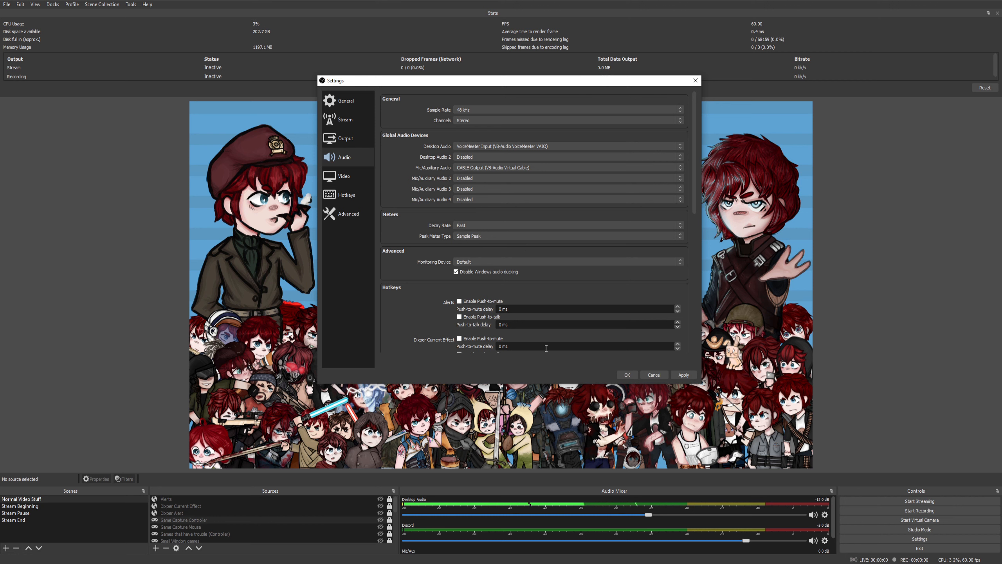
# - Set the decay rate of the audio meters to Slow (Type II PPM) and apply the change
pyautogui.click(483, 226)
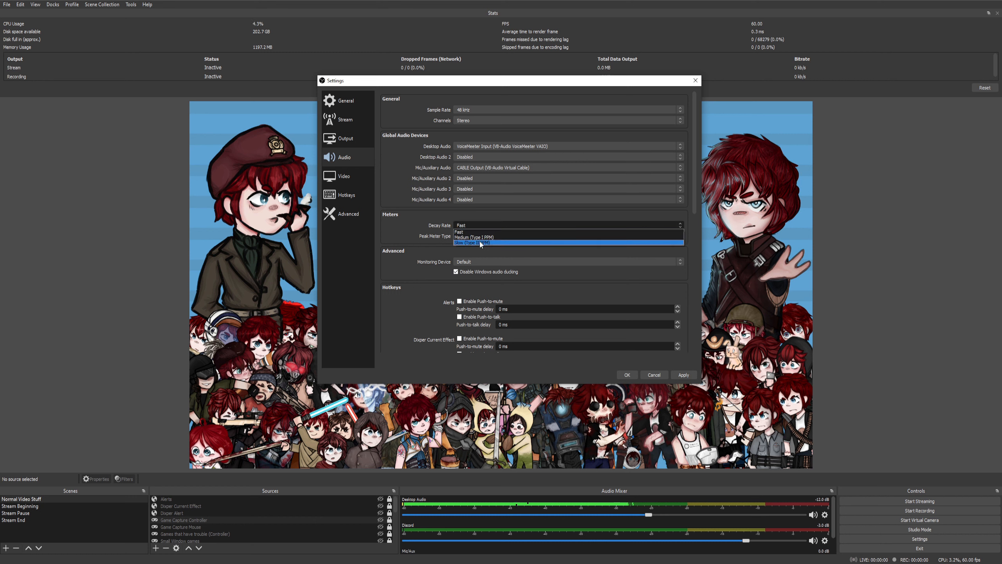
pyautogui.click(479, 242)
pyautogui.click(682, 374)
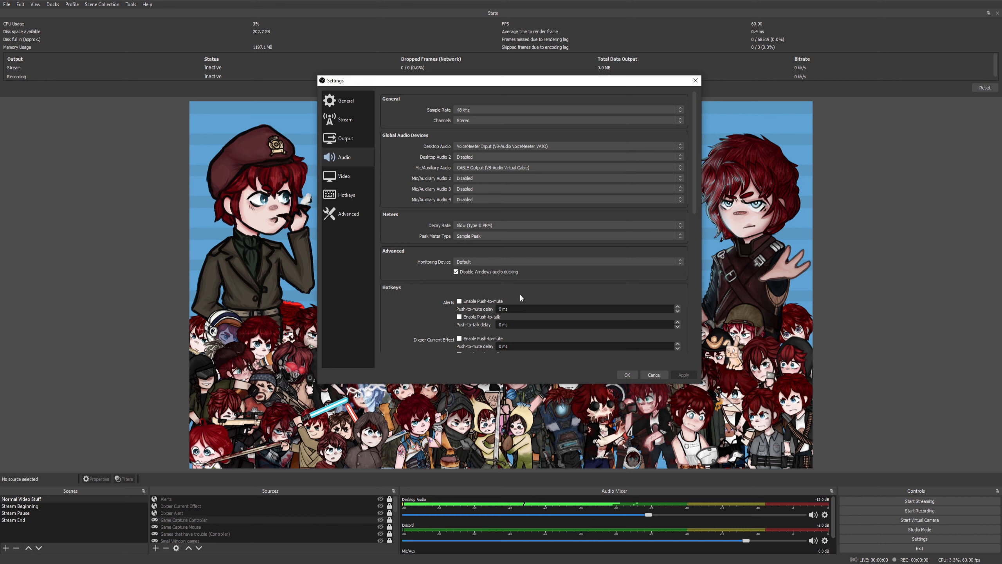
# - Set the decay rate of the audio meters back to Fast and apply the change
pyautogui.click(485, 225)
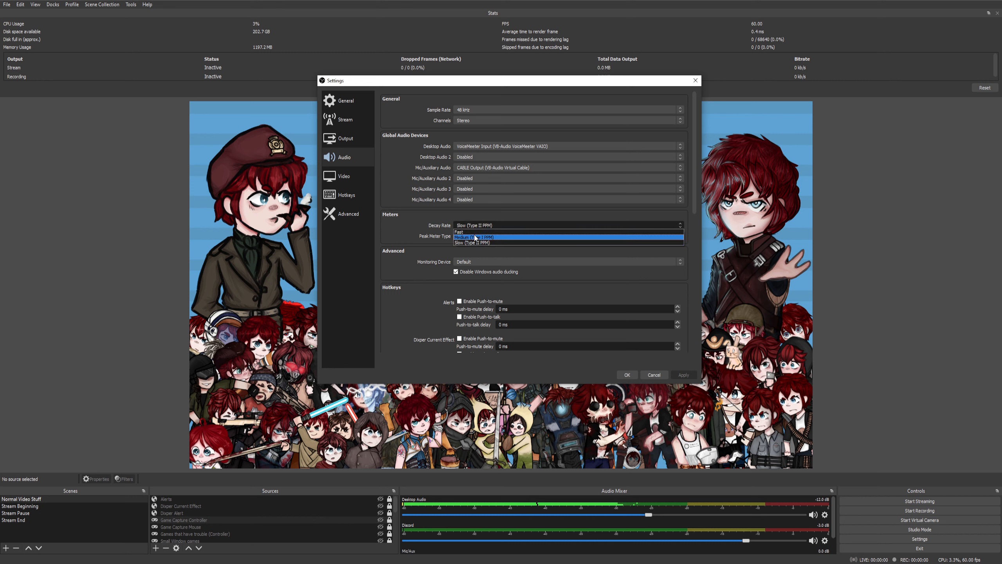
pyautogui.click(482, 232)
pyautogui.click(684, 378)
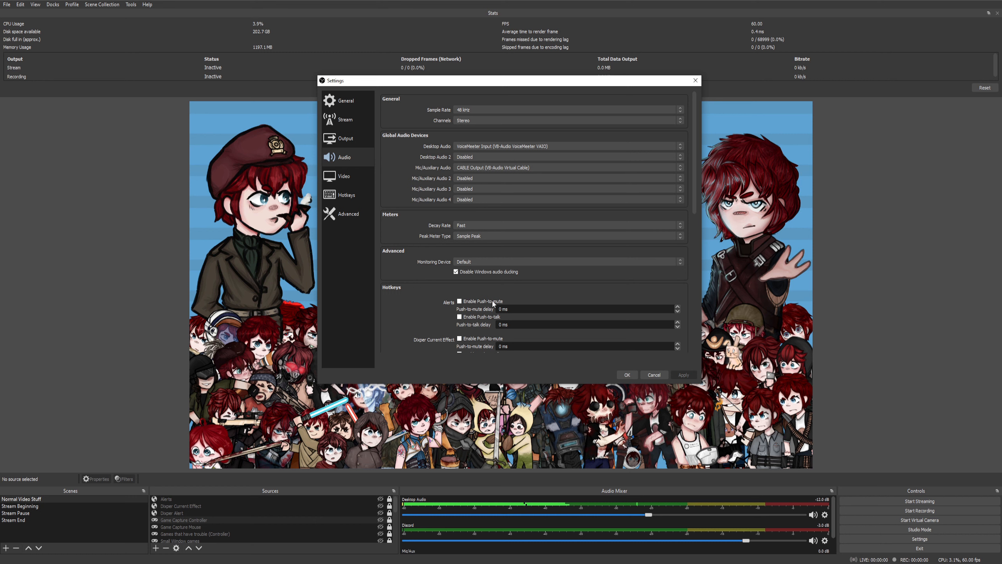
# - Examine the peak meter types, comparing Sample Peak with True Peak, keep Sample Peak, and close the settings
pyautogui.click(483, 237)
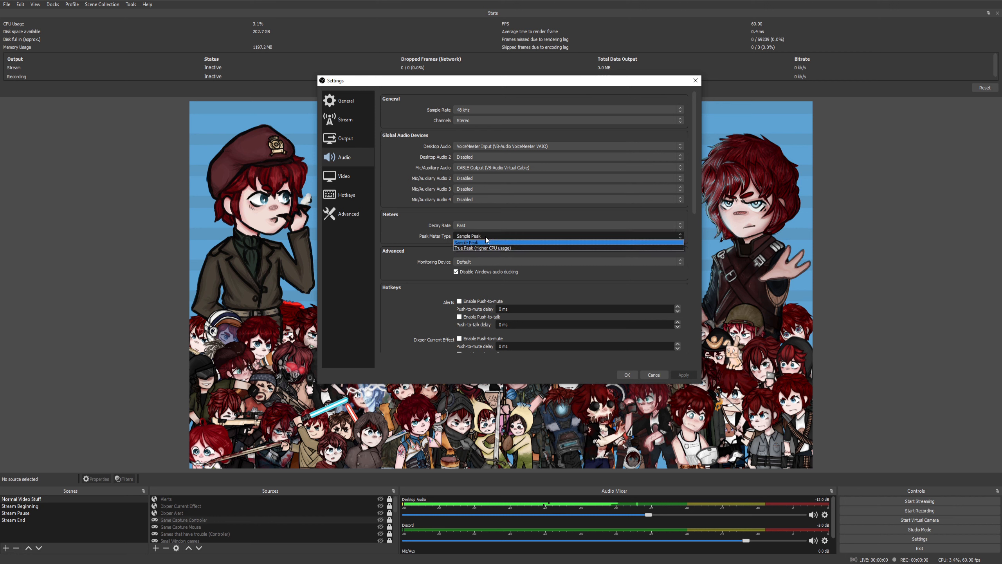
pyautogui.click(480, 242)
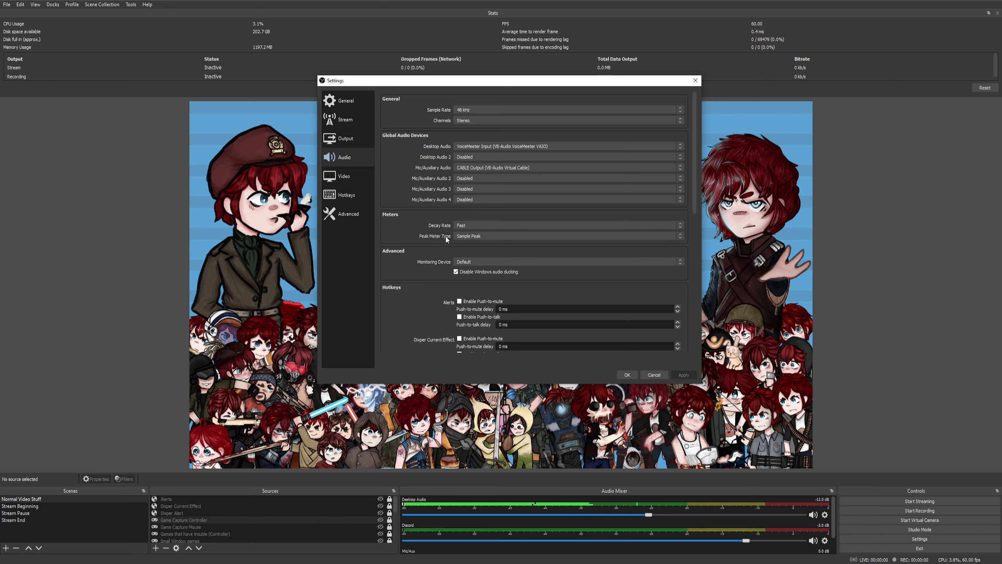
pyautogui.click(477, 236)
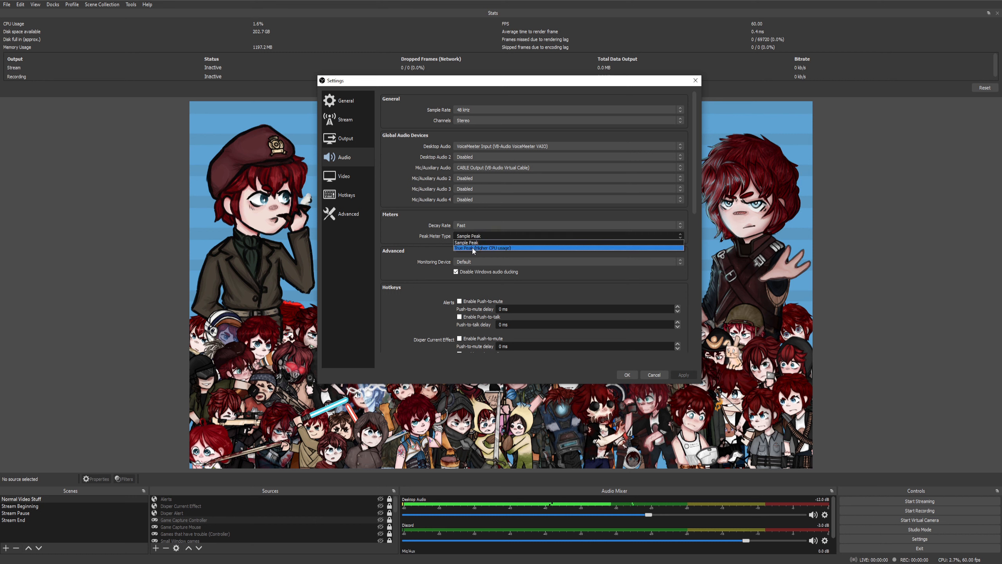
pyautogui.click(419, 246)
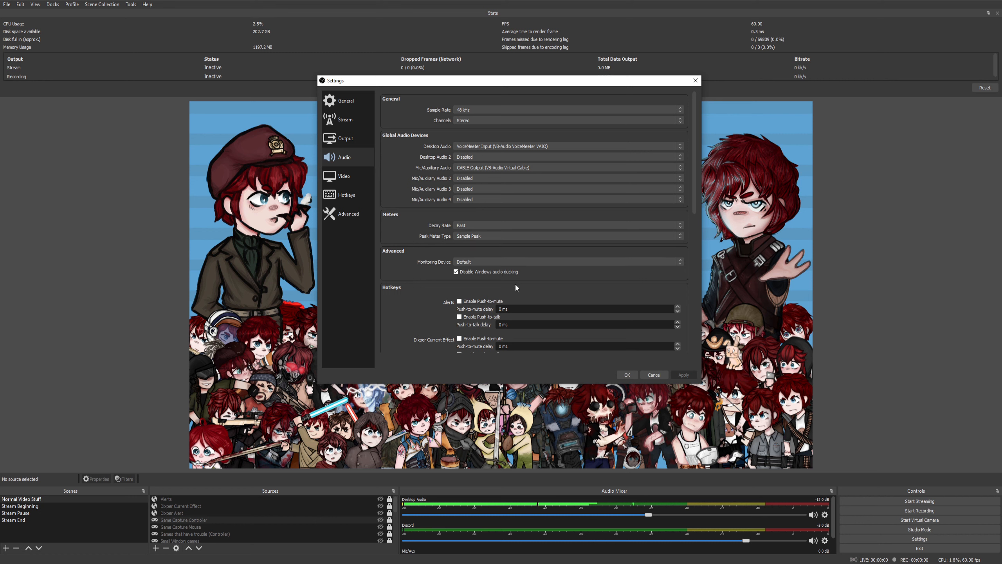
pyautogui.click(468, 237)
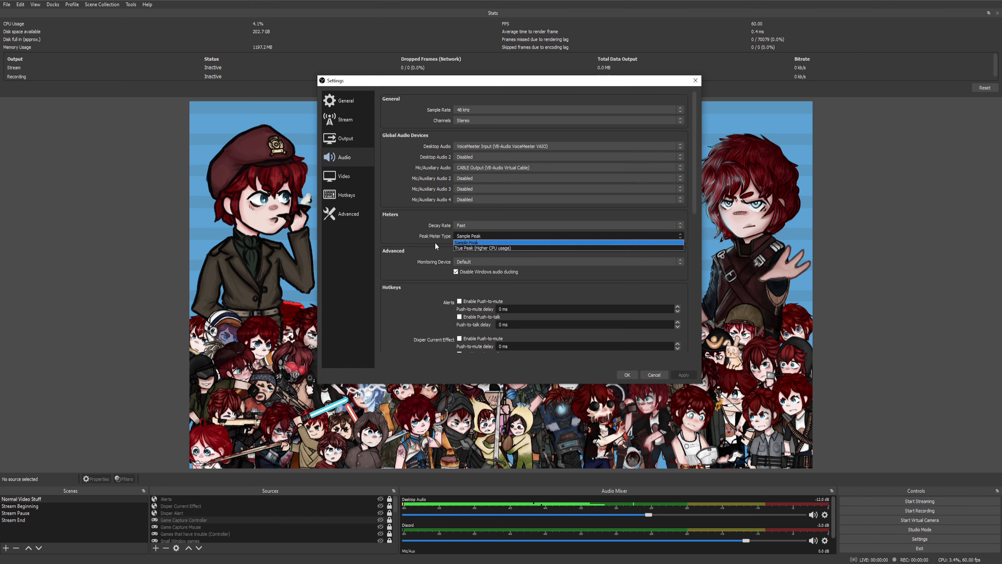
pyautogui.click(424, 241)
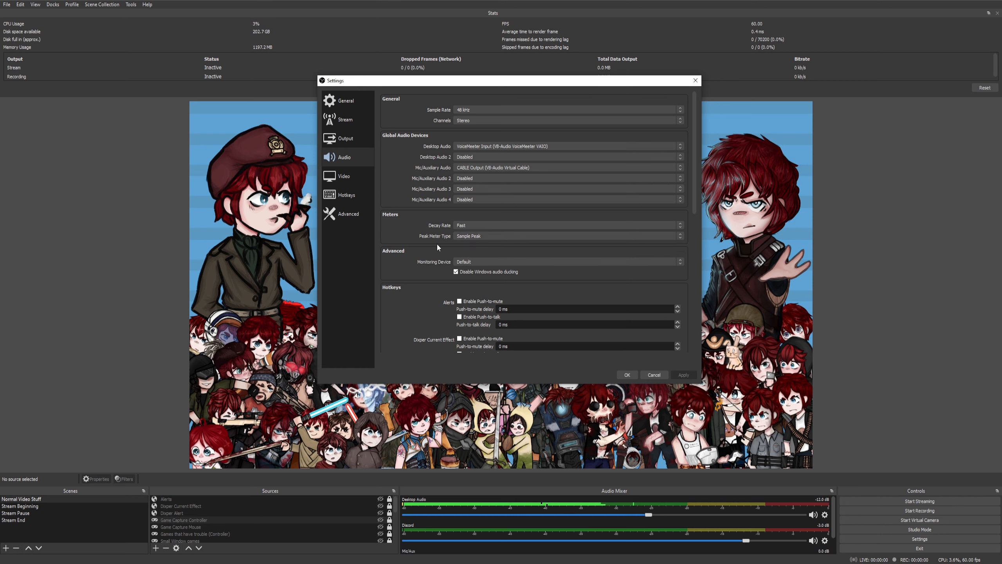
pyautogui.click(478, 235)
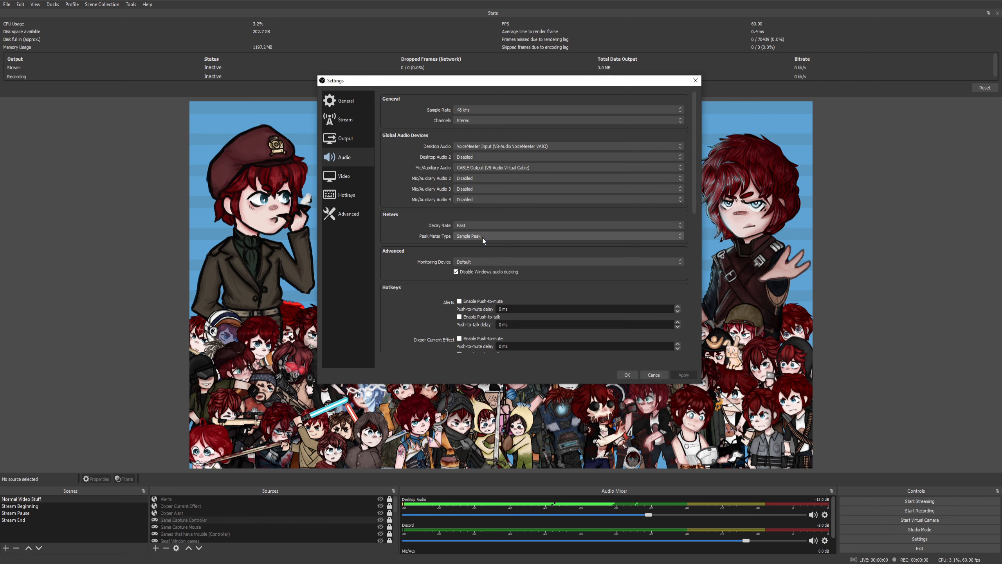
pyautogui.click(482, 237)
pyautogui.click(469, 236)
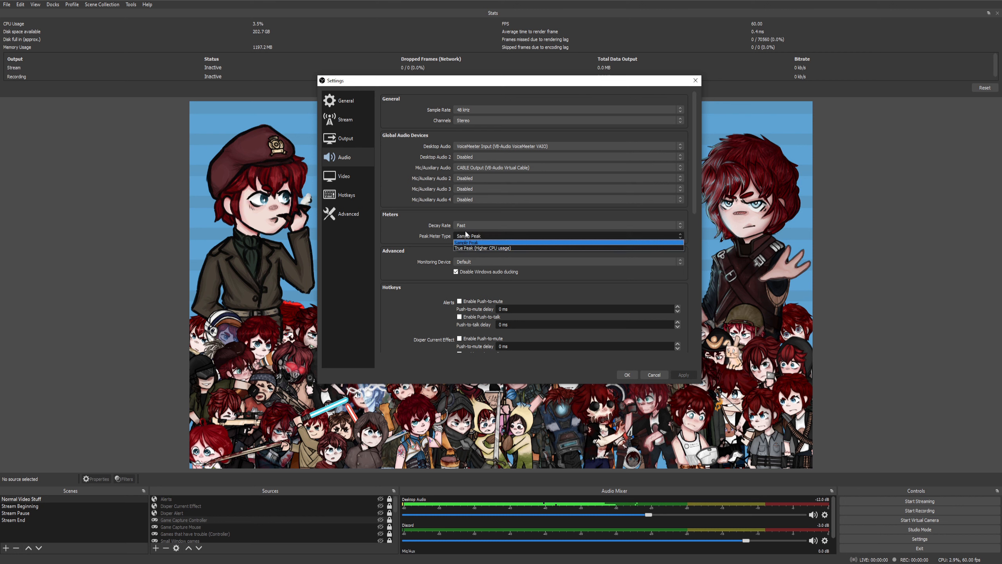
pyautogui.click(473, 236)
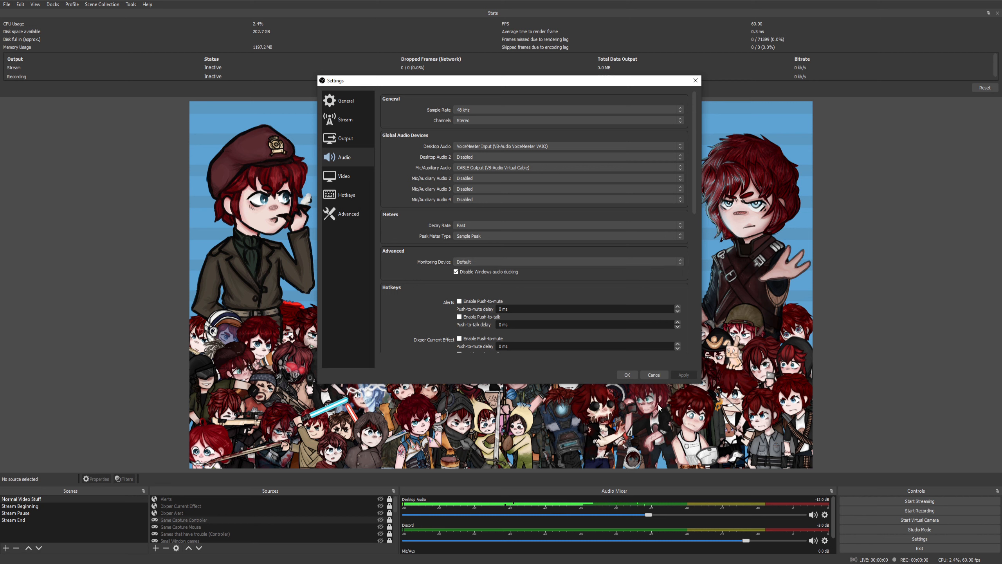
pyautogui.click(655, 375)
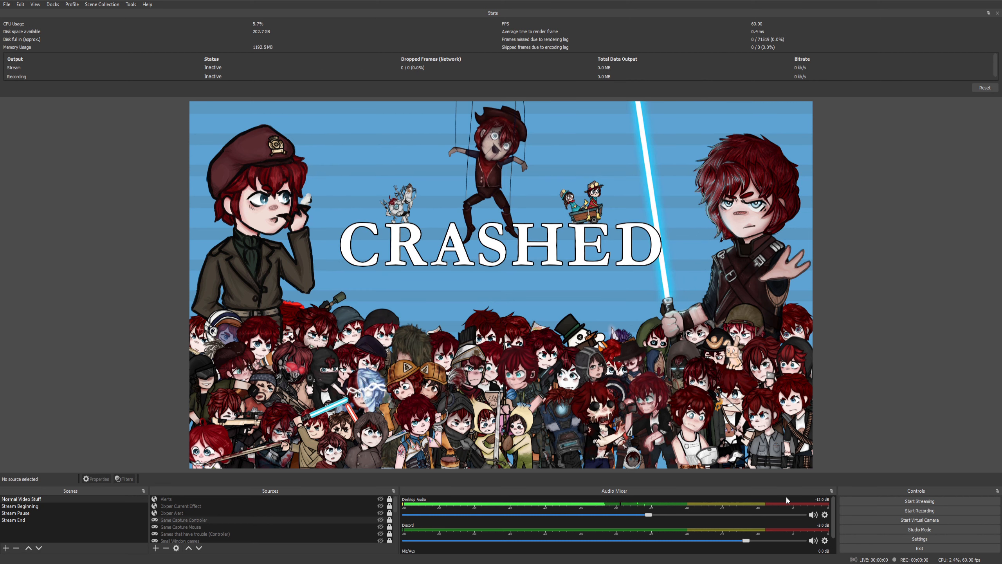
# - Examine the advanced audio properties of the sources, including the audio monitoring options for Mic/Aux, and close them without changes
pyautogui.click(825, 541)
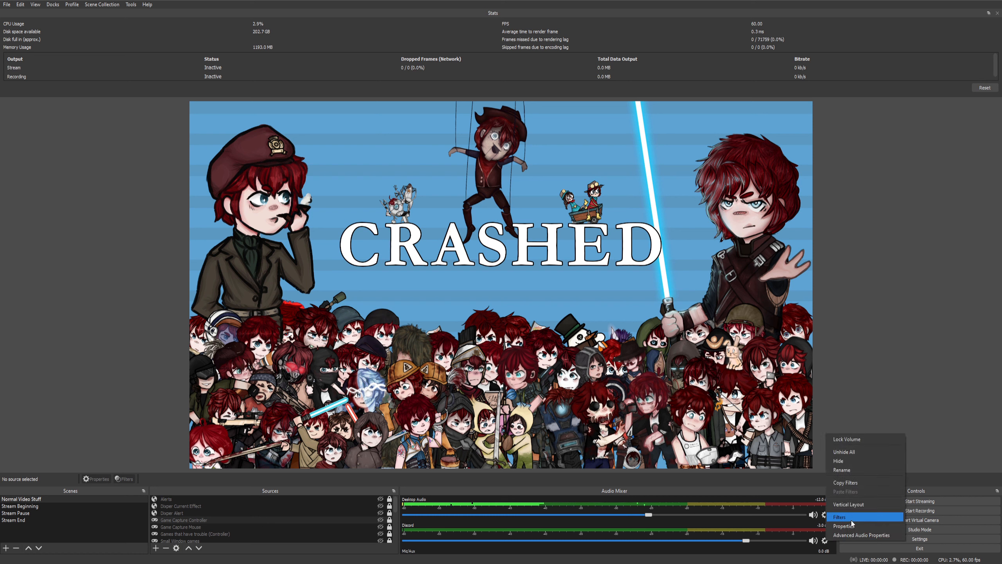
pyautogui.click(857, 536)
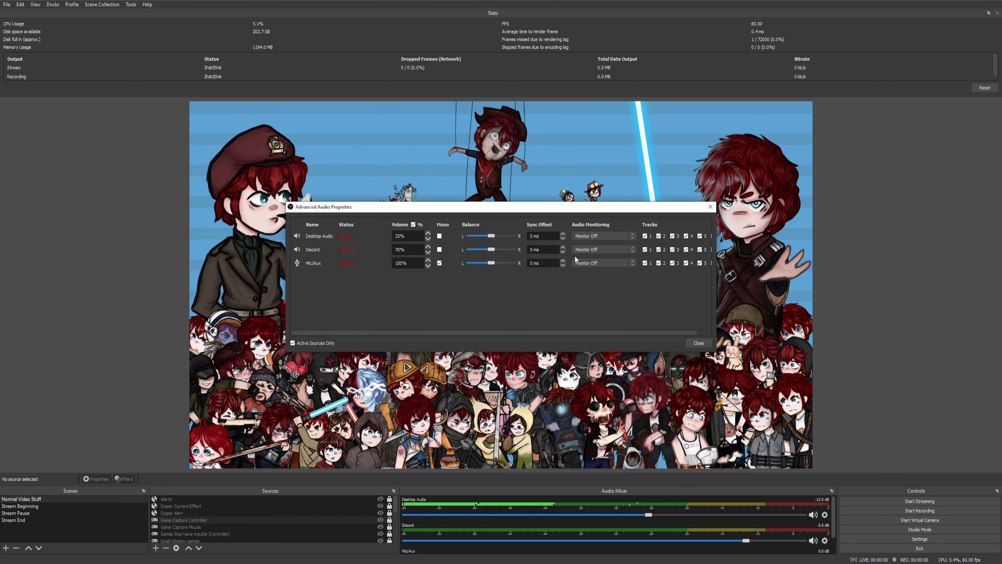
pyautogui.click(599, 263)
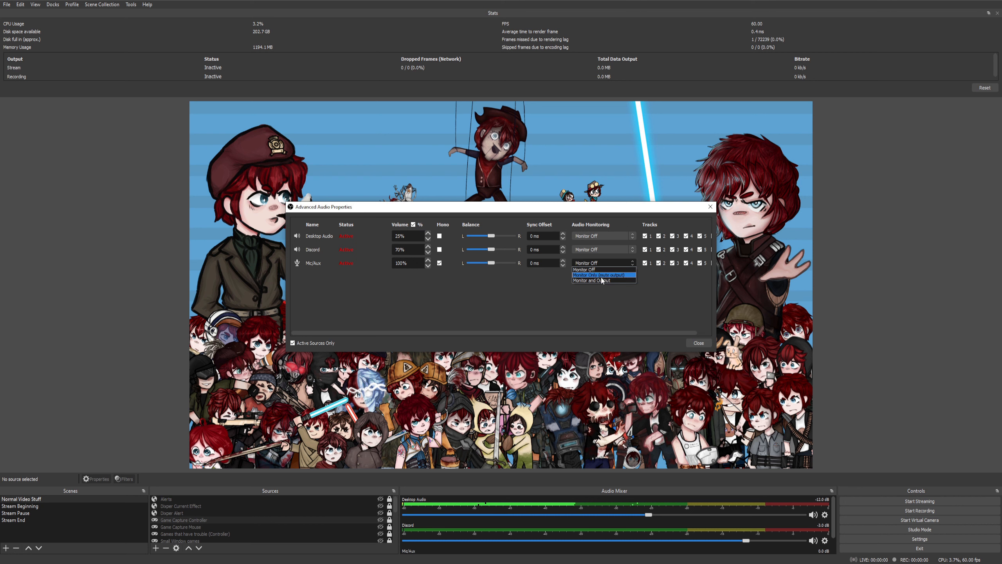
pyautogui.click(432, 295)
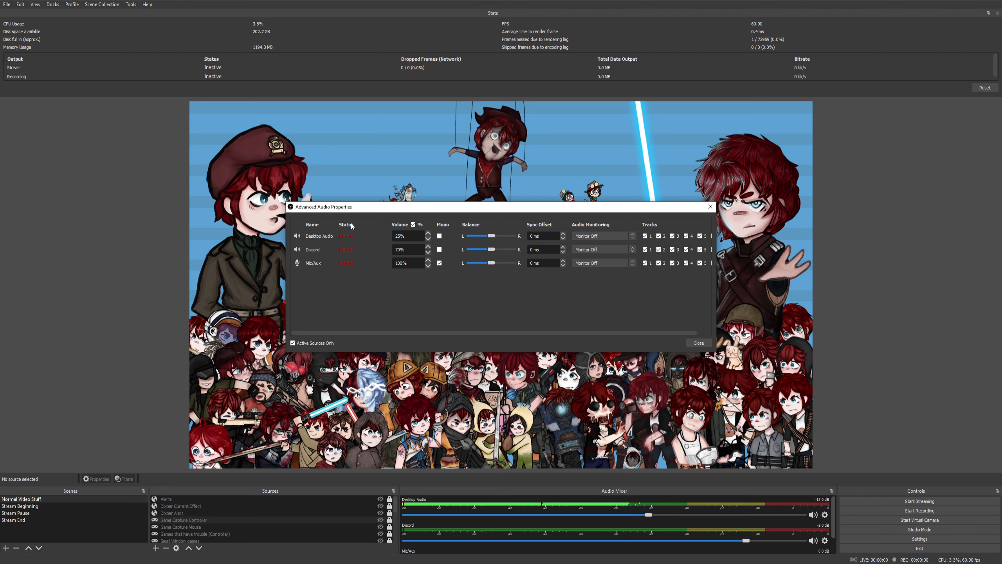
pyautogui.click(699, 343)
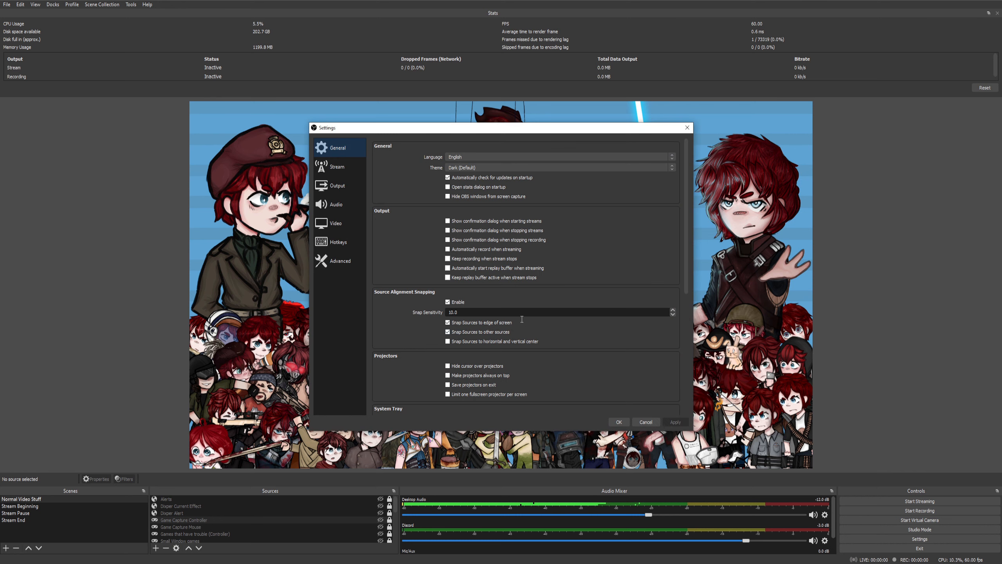
# - Review the general settings and the audio settings, including the push-to-mute and push-to-talk options of each source
pyautogui.moveTo(688, 228); pyautogui.dragTo(689, 264)
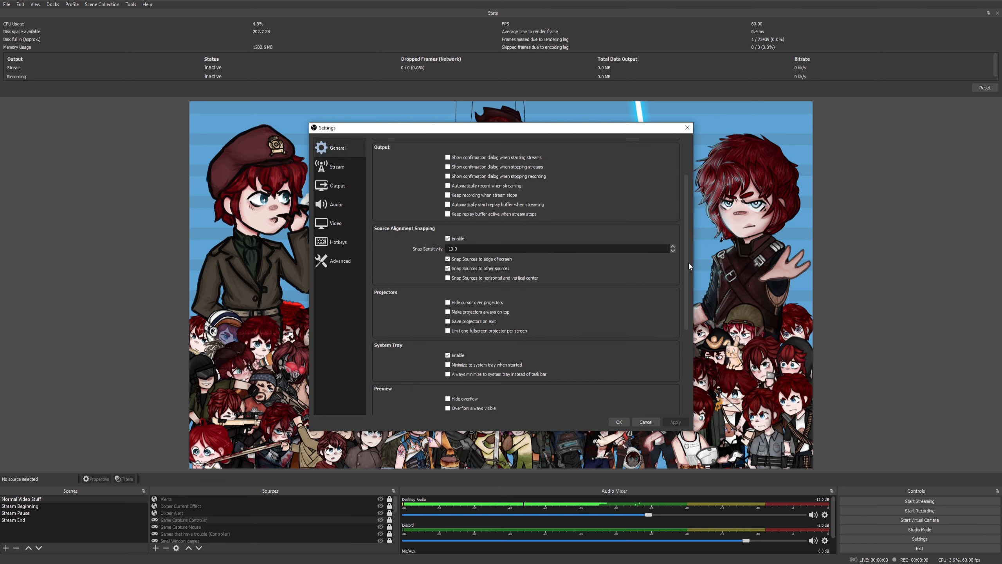
pyautogui.click(336, 204)
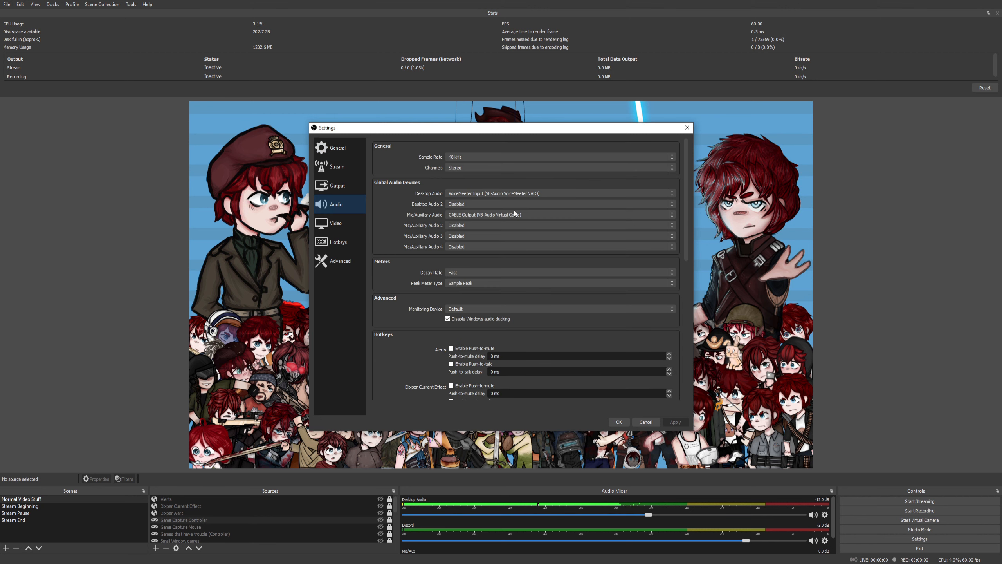
pyautogui.scroll(-2, 393, 302)
pyautogui.scroll(-10, 398, 281)
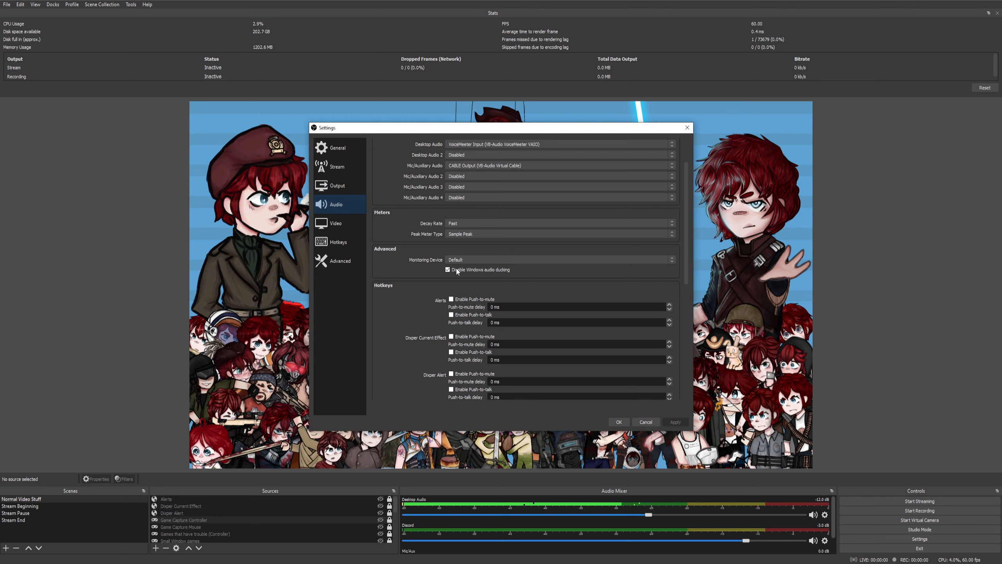
pyautogui.scroll(8, 393, 291)
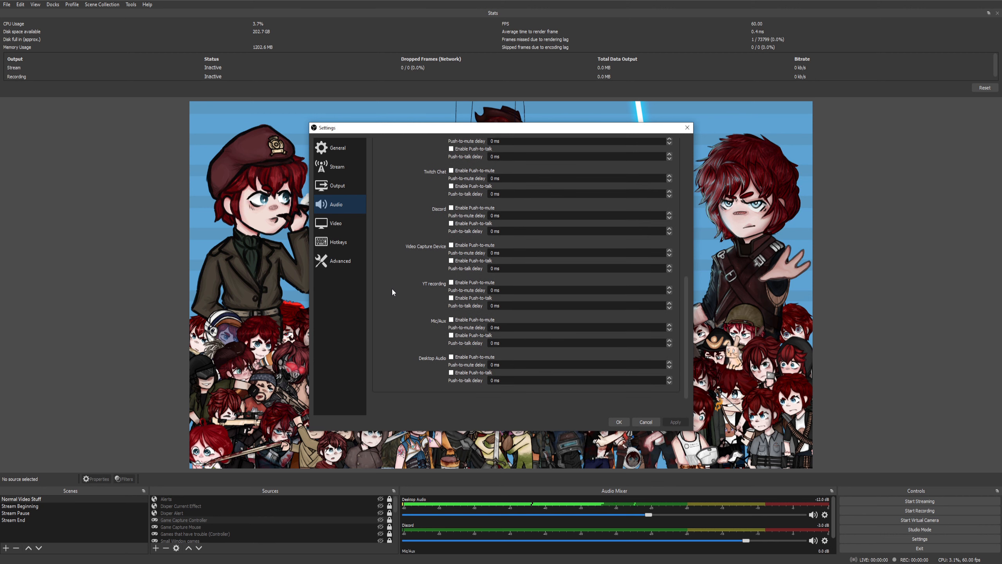
# - Examine the video settings, comparing the available base canvas and output scaled resolutions, and keep both at 2560x1440
pyautogui.scroll(3, 399, 319)
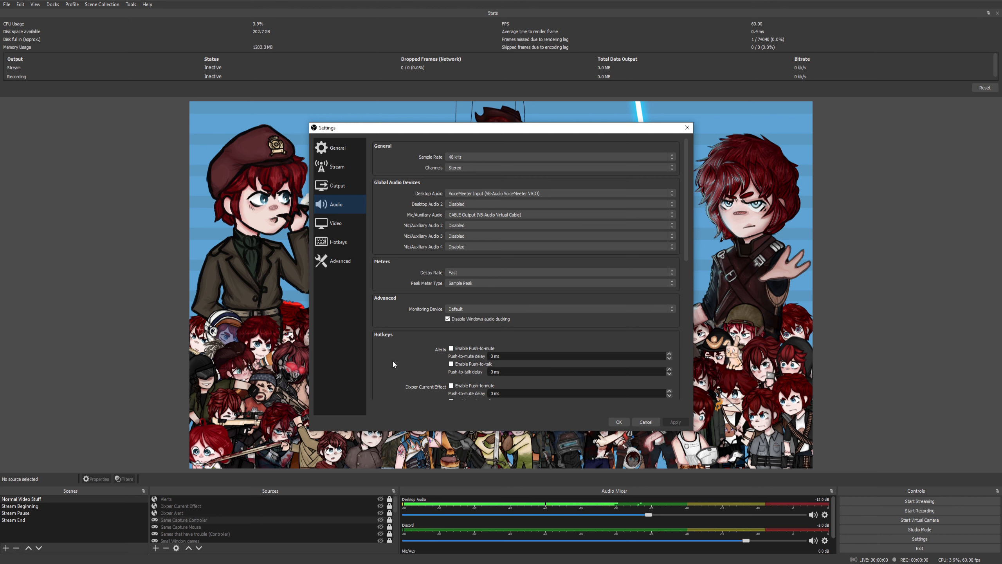
pyautogui.click(342, 227)
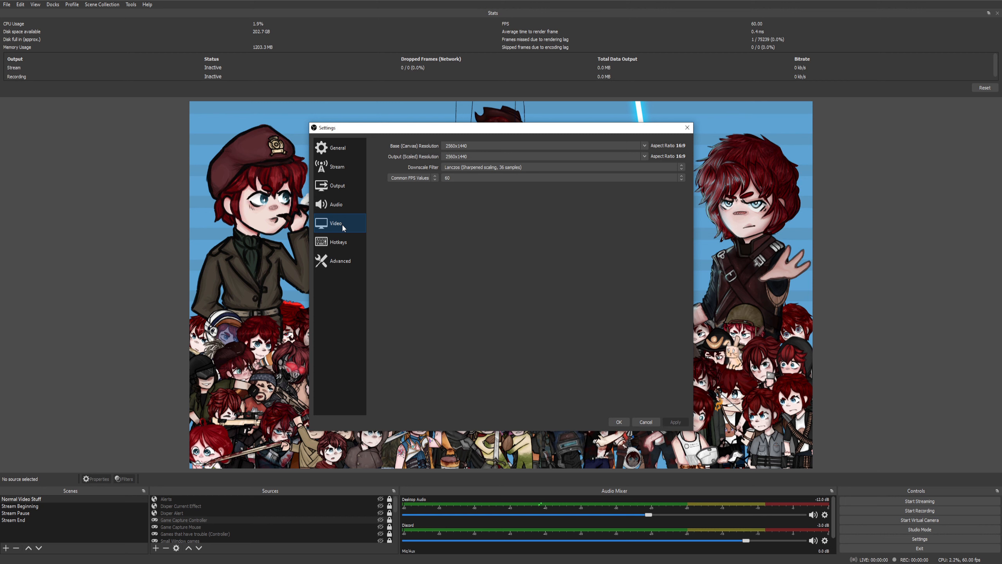
pyautogui.click(347, 184)
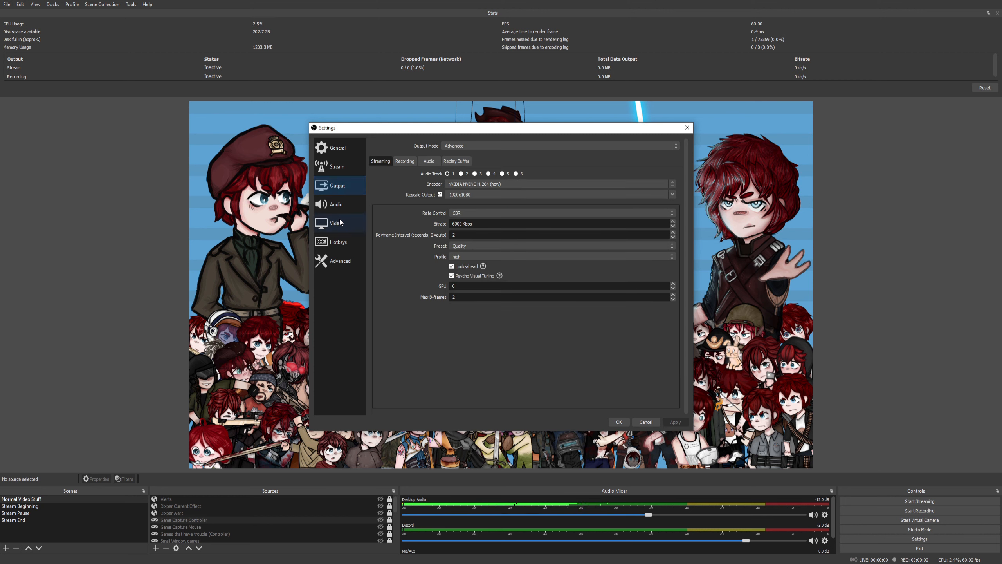
pyautogui.click(334, 226)
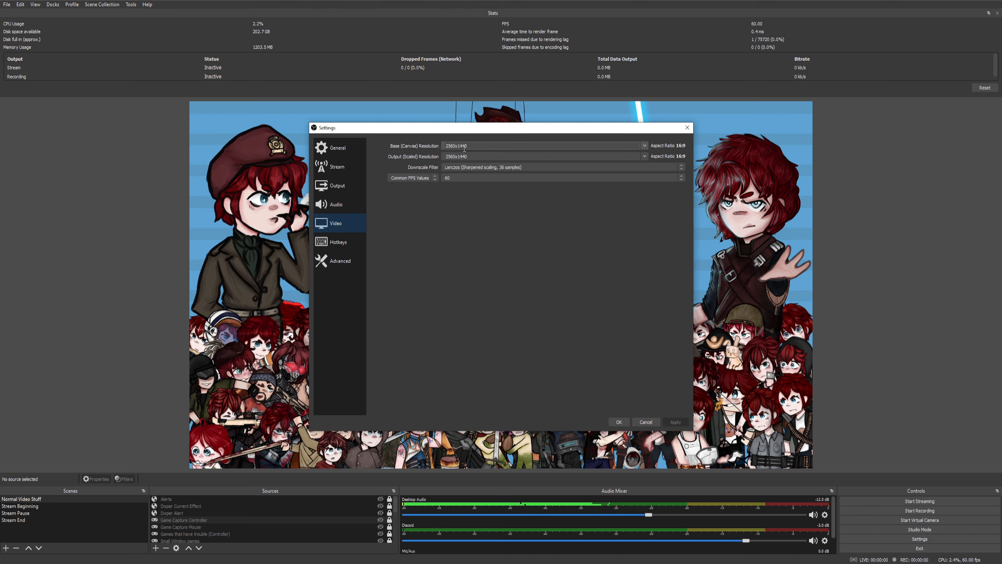
pyautogui.click(645, 146)
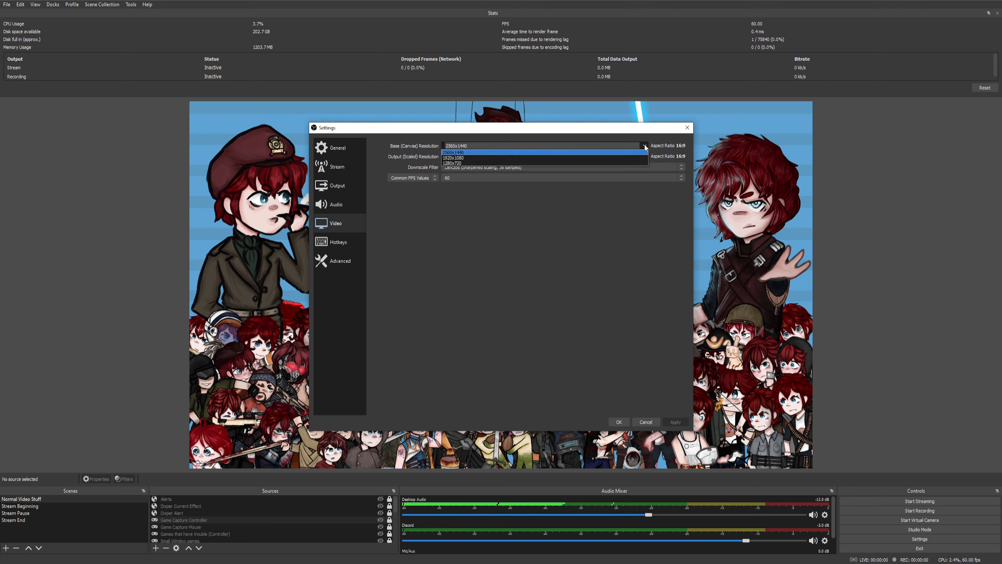
pyautogui.click(639, 152)
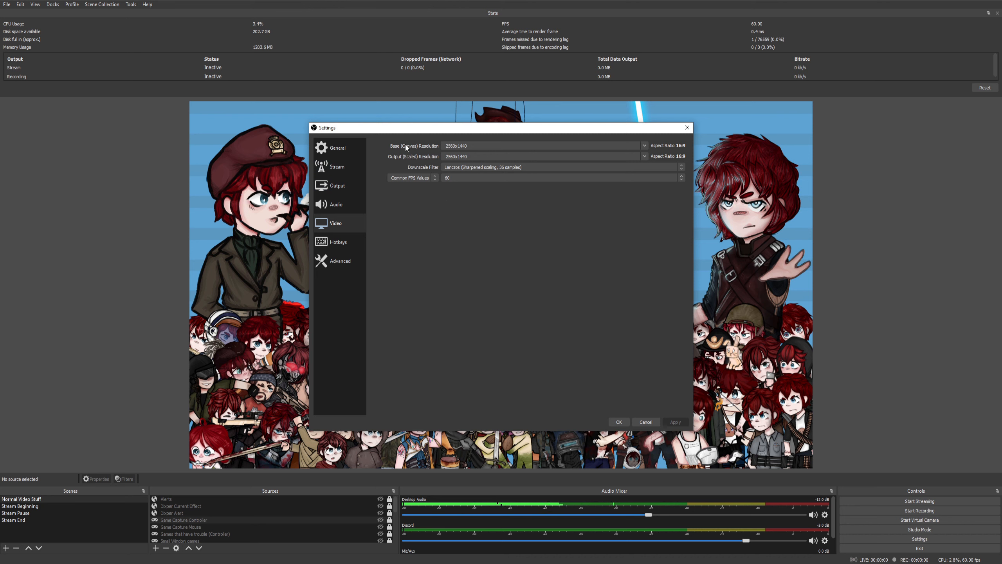
pyautogui.click(644, 157)
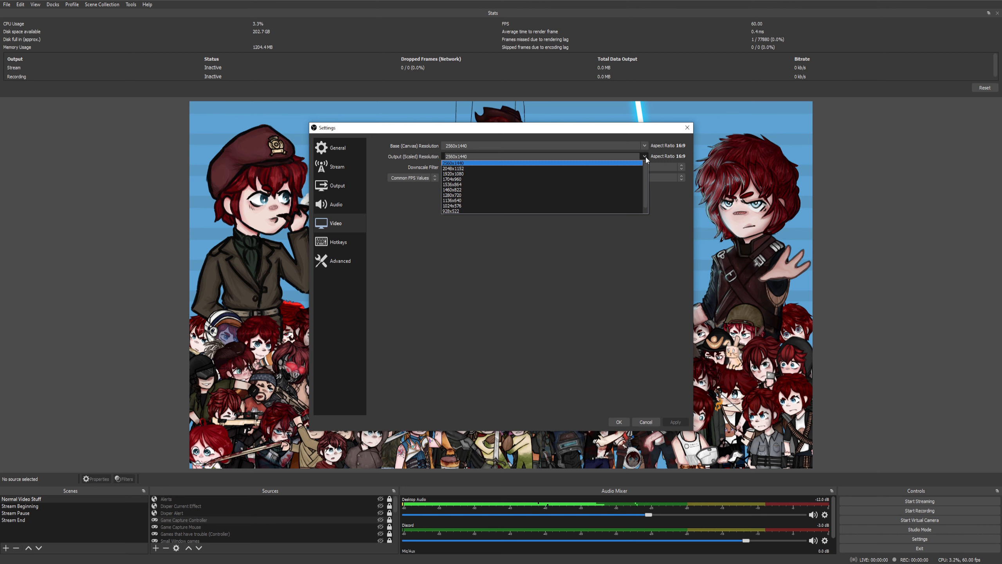
pyautogui.click(646, 157)
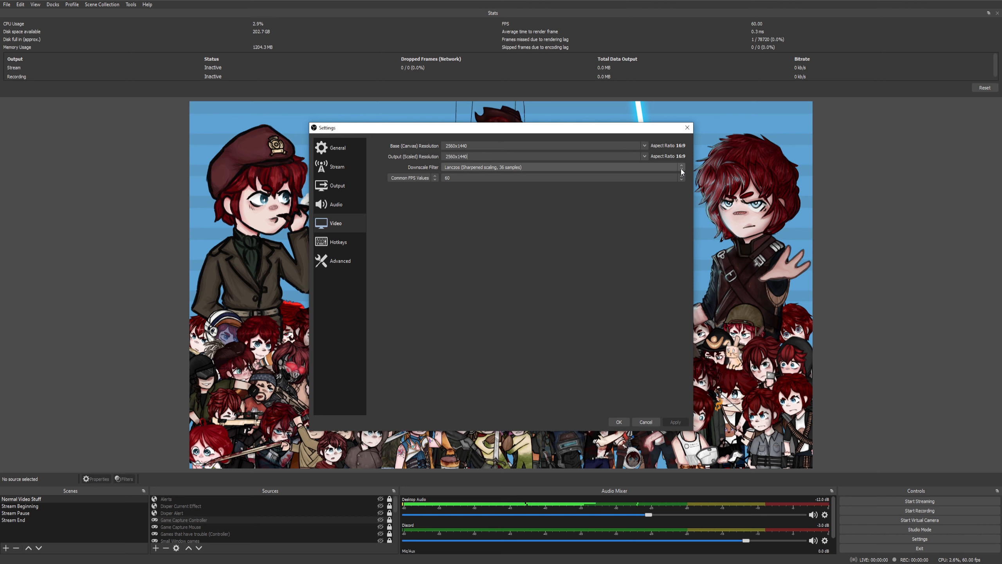
pyautogui.click(645, 145)
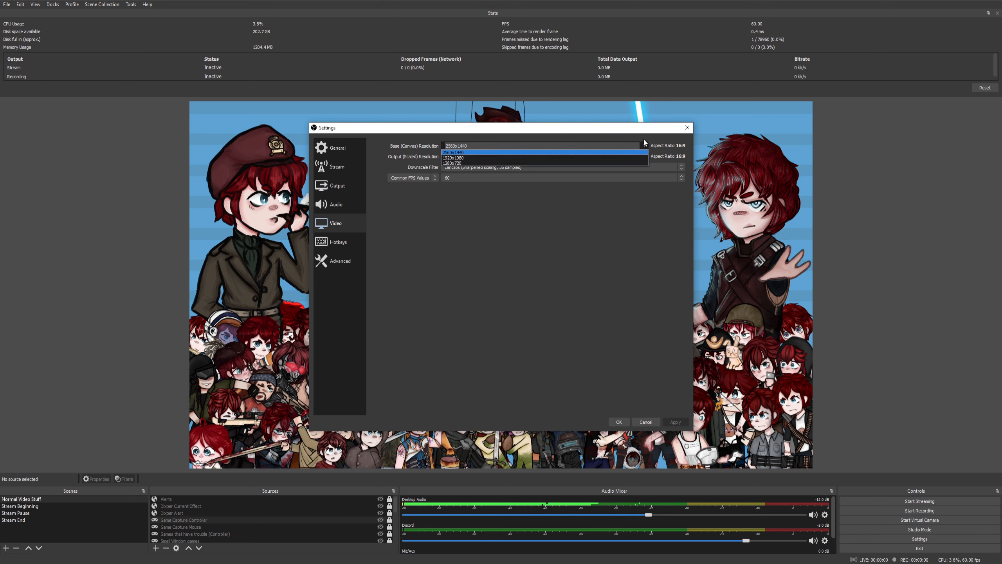
pyautogui.click(488, 153)
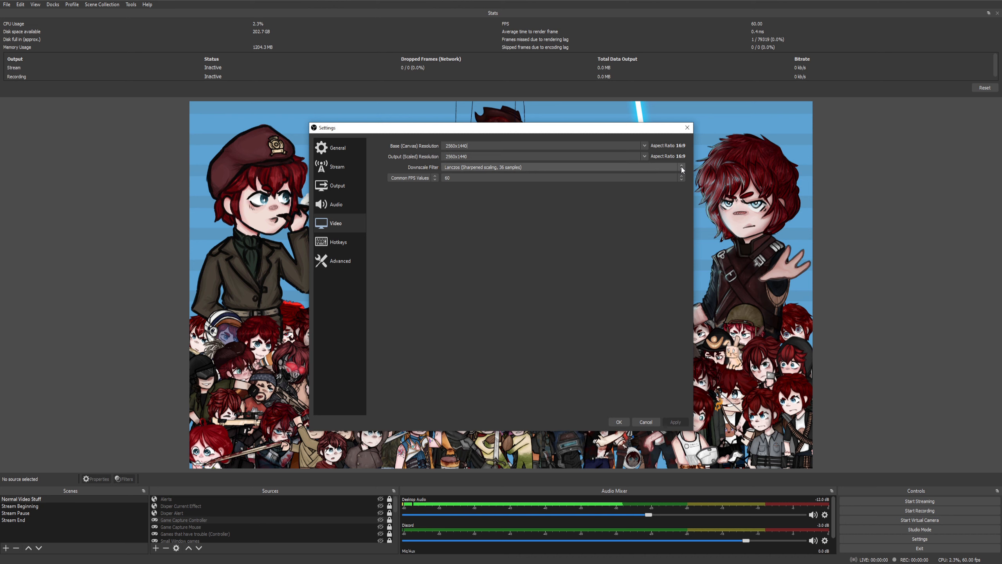
# - Examine the downscale filter options, comparing Bilinear, Area, Bicubic and Lanczos, and keep Lanczos (Sharpened scaling, 36 samples)
pyautogui.click(632, 168)
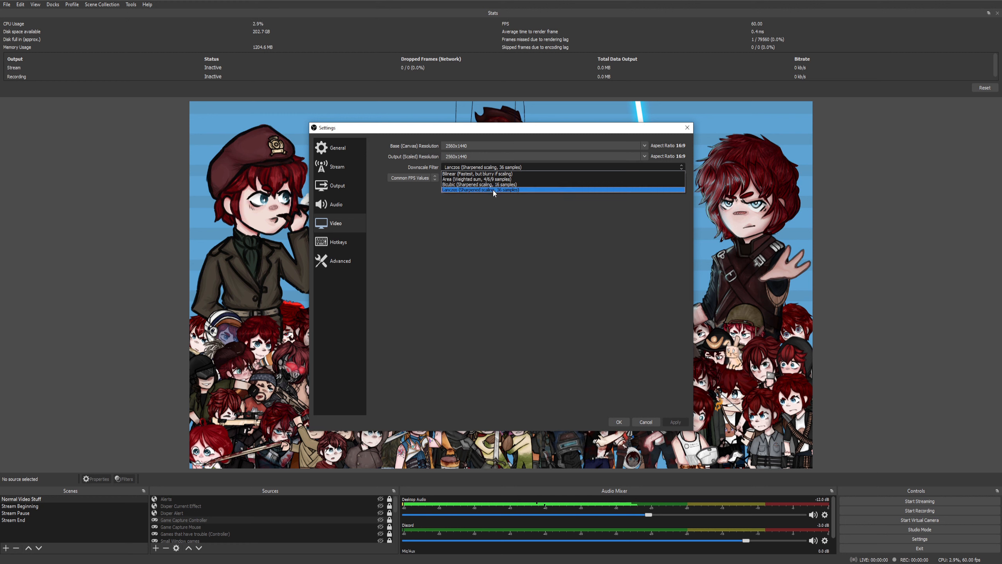
pyautogui.click(490, 221)
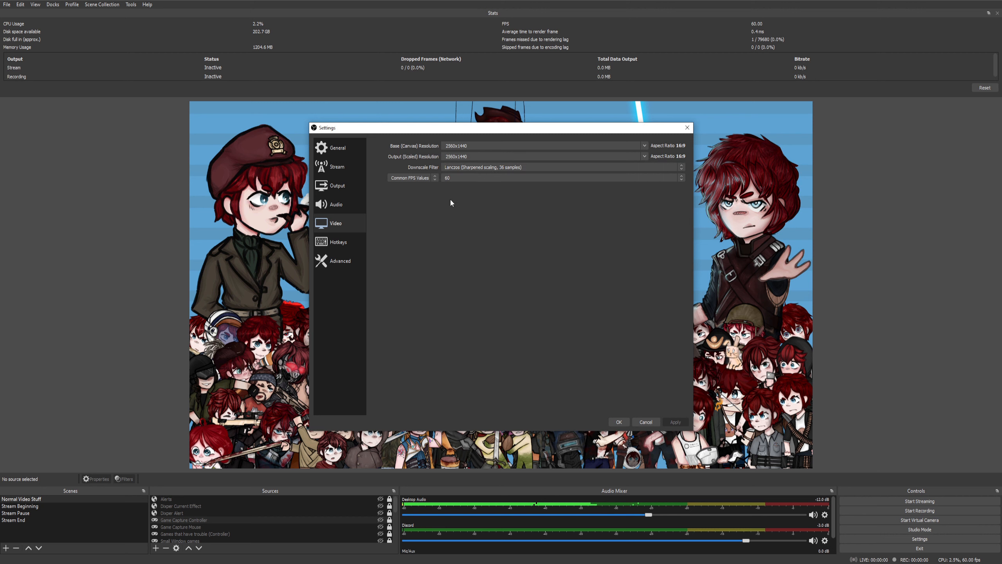
pyautogui.click(500, 168)
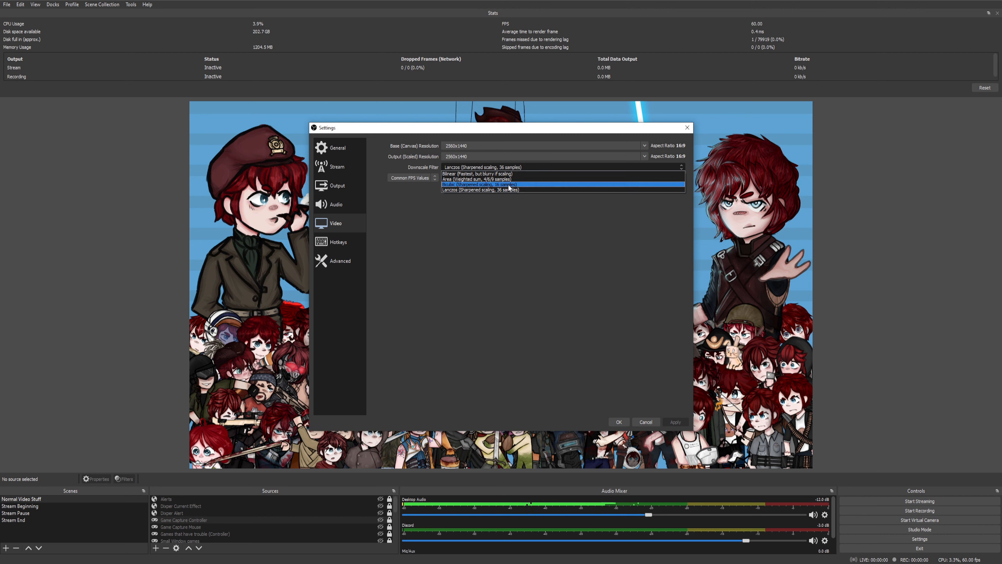
pyautogui.click(520, 248)
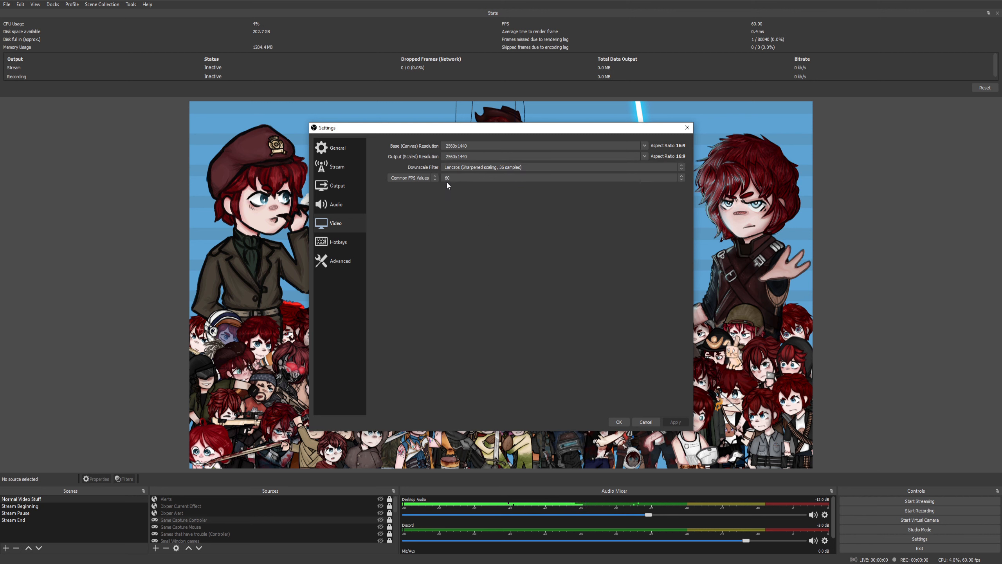
pyautogui.click(509, 167)
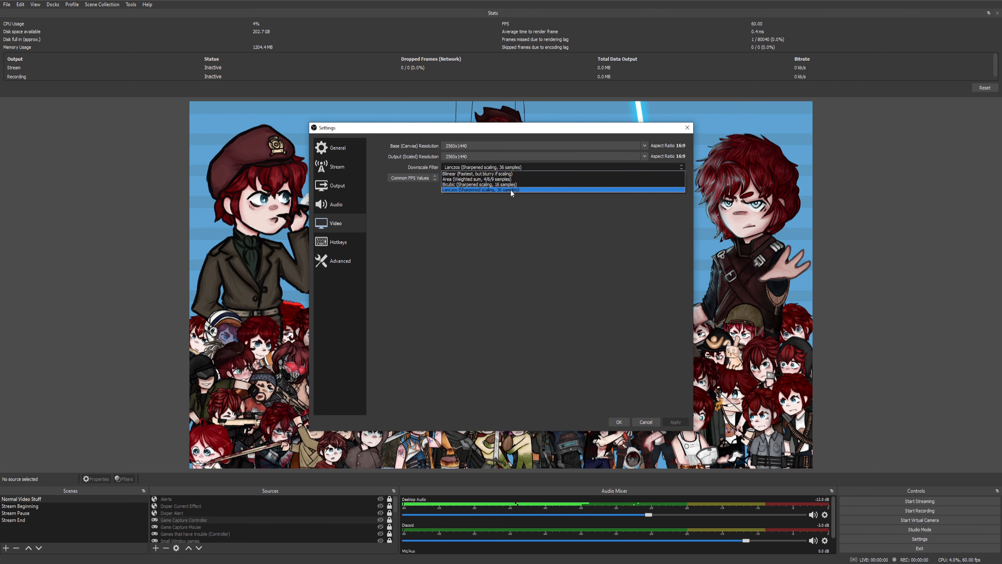
pyautogui.click(486, 205)
pyautogui.click(468, 168)
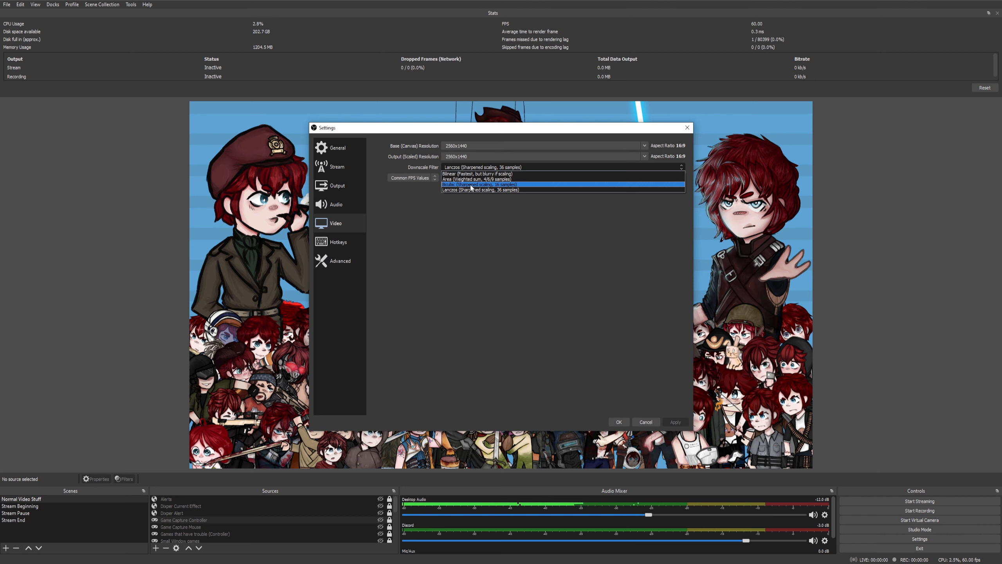
pyautogui.click(473, 190)
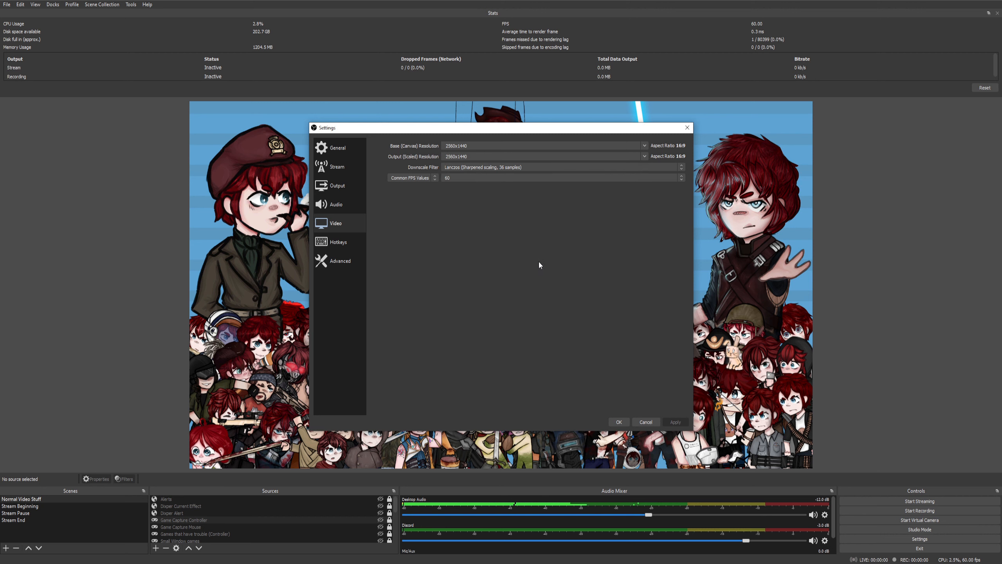
pyautogui.click(493, 168)
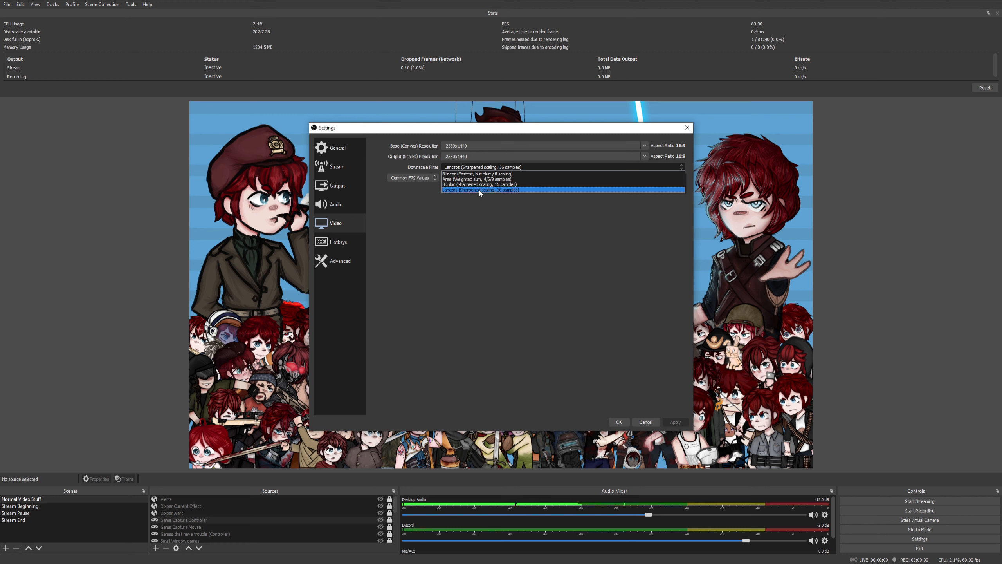
pyautogui.click(480, 237)
pyautogui.click(478, 169)
pyautogui.click(482, 189)
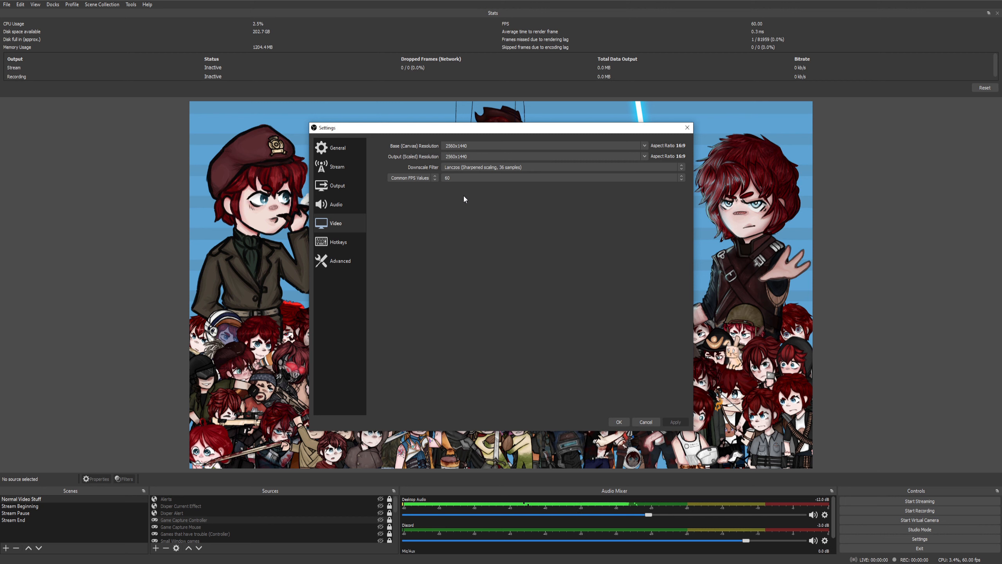
# - Examine the common FPS values and keep the frame rate at 60
pyautogui.click(470, 178)
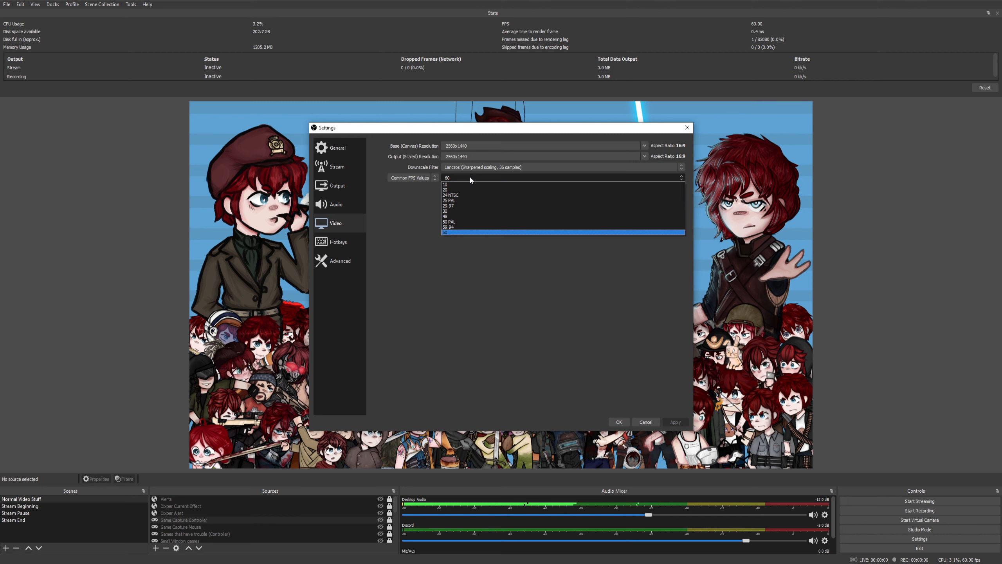
pyautogui.click(454, 233)
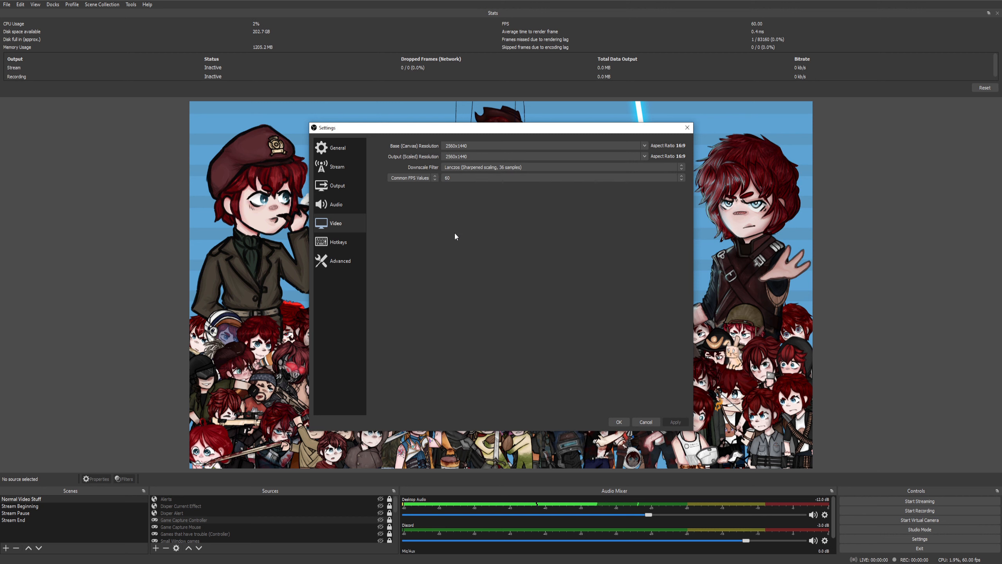
pyautogui.click(460, 178)
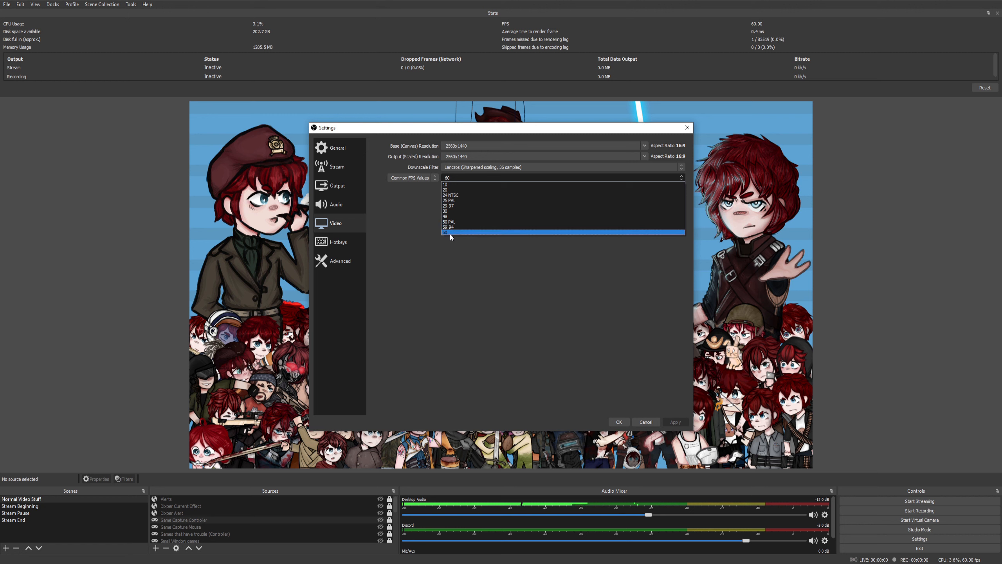
pyautogui.click(450, 234)
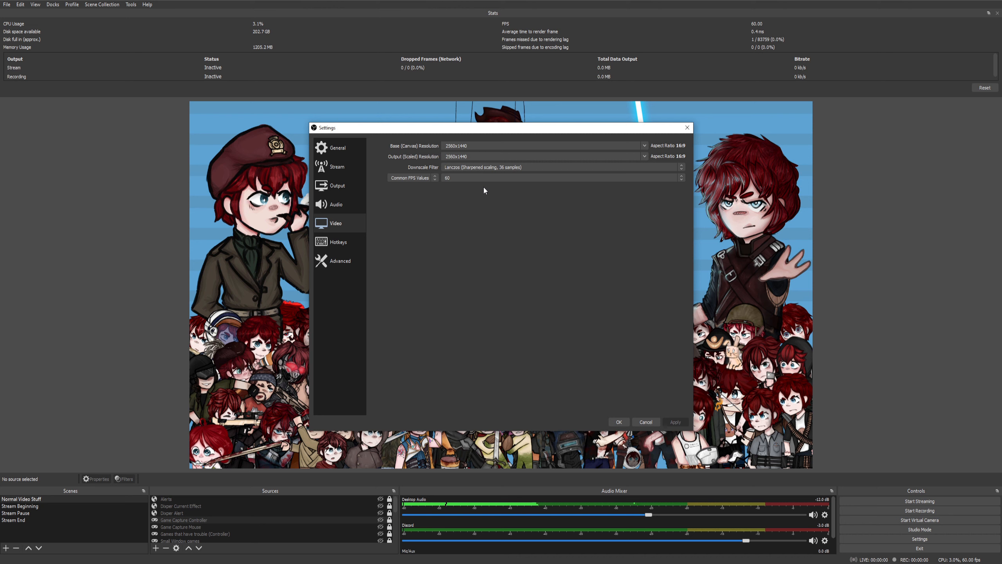
# - Examine the process priority options in the advanced settings and keep the priority at High
pyautogui.click(336, 264)
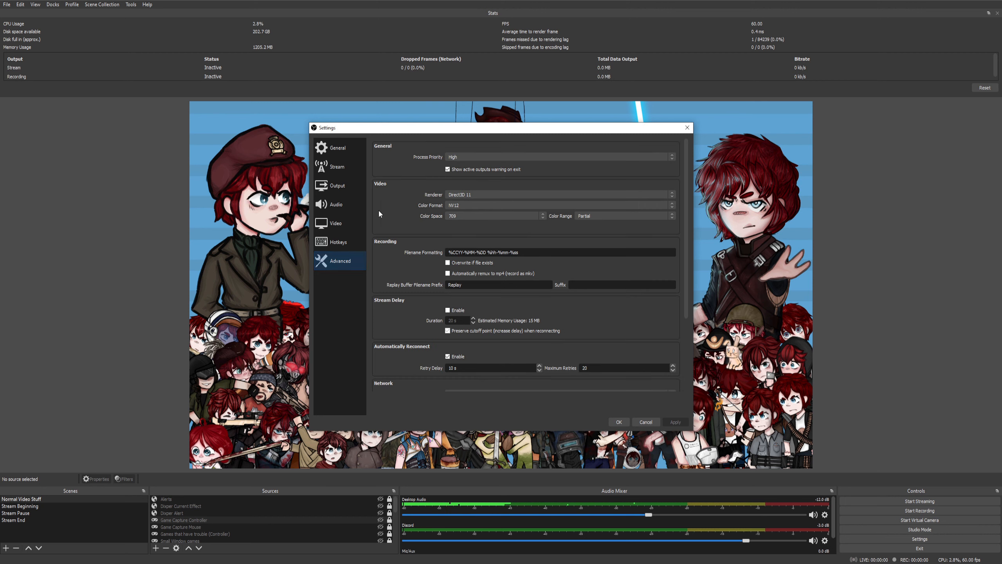
pyautogui.click(462, 156)
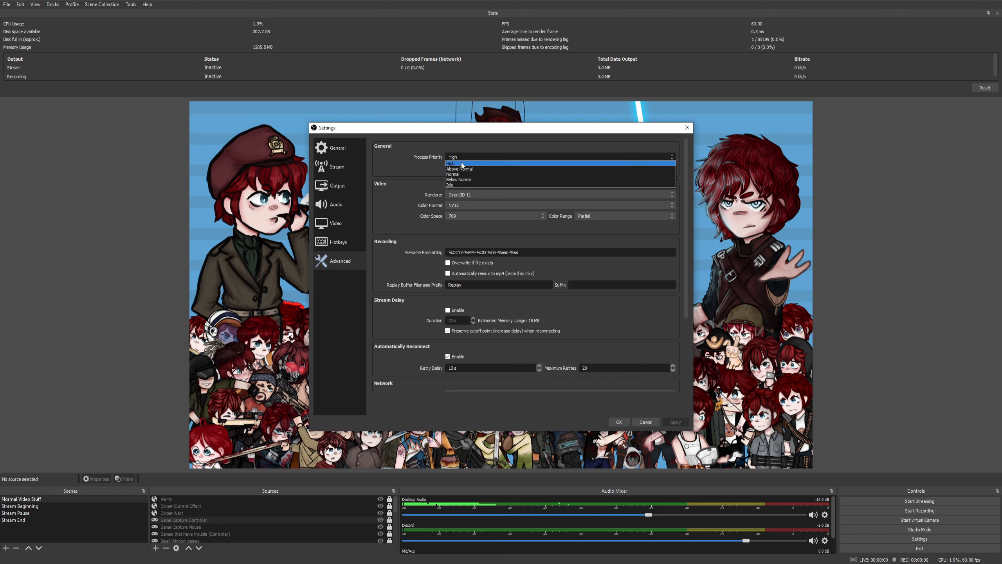
pyautogui.click(469, 143)
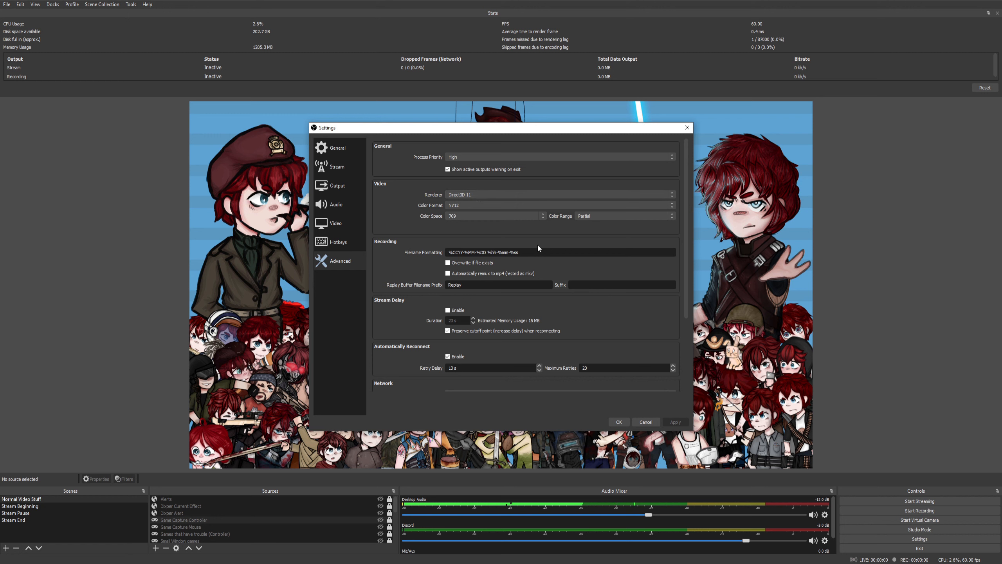
# - Examine the color space options sRGB, 709 and 601 in the advanced video settings and keep 709
pyautogui.click(473, 217)
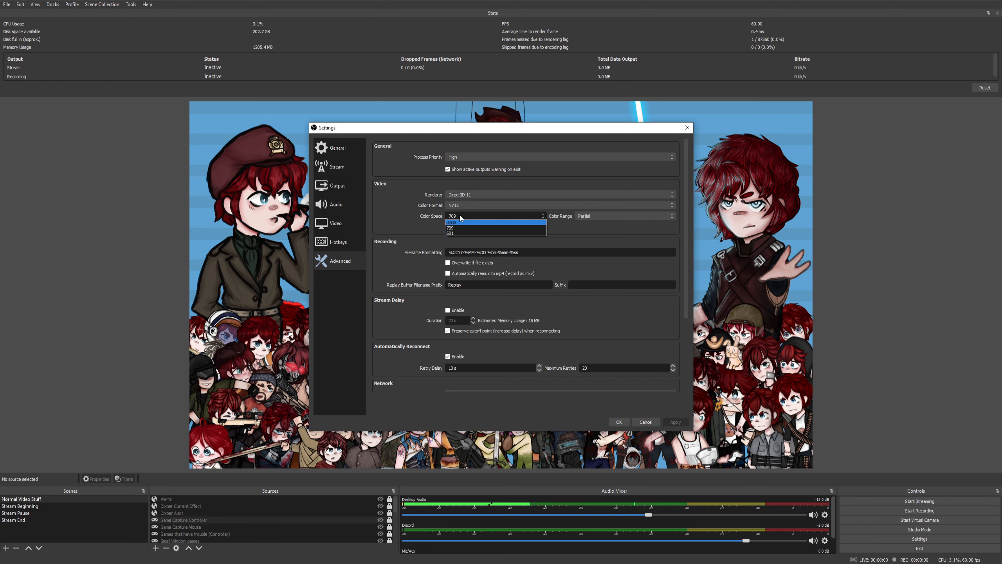
pyautogui.click(462, 216)
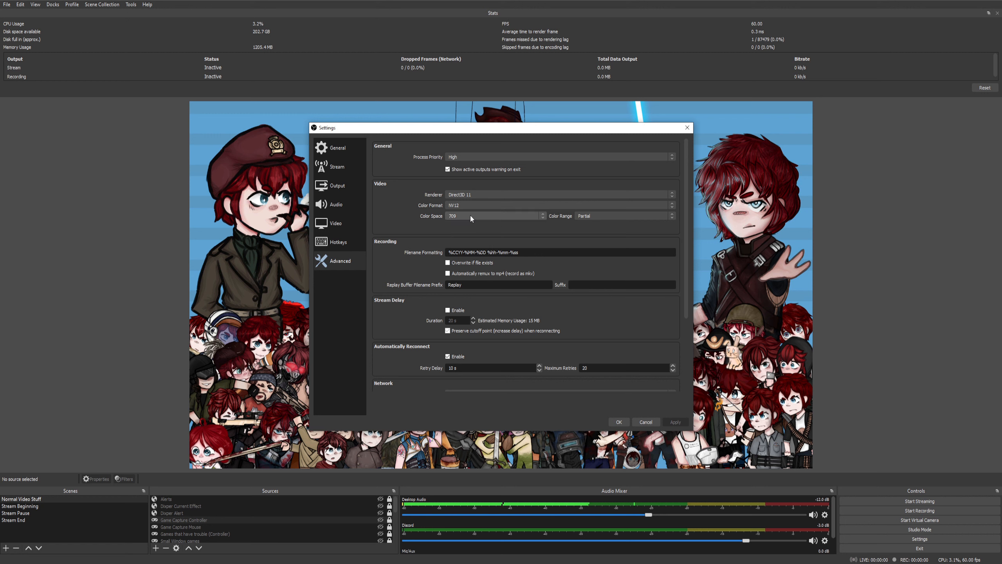
pyautogui.click(623, 216)
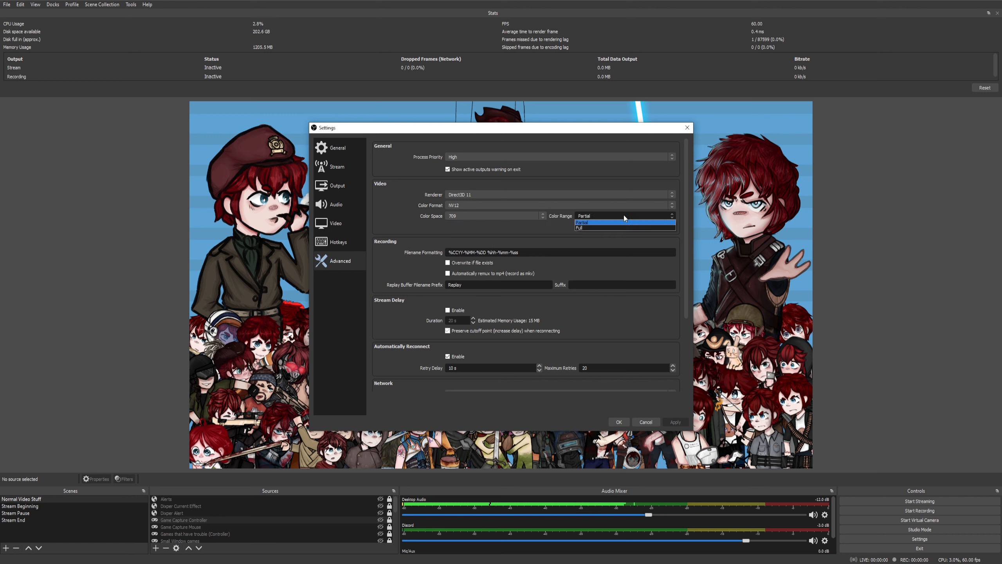
pyautogui.click(624, 218)
pyautogui.click(475, 217)
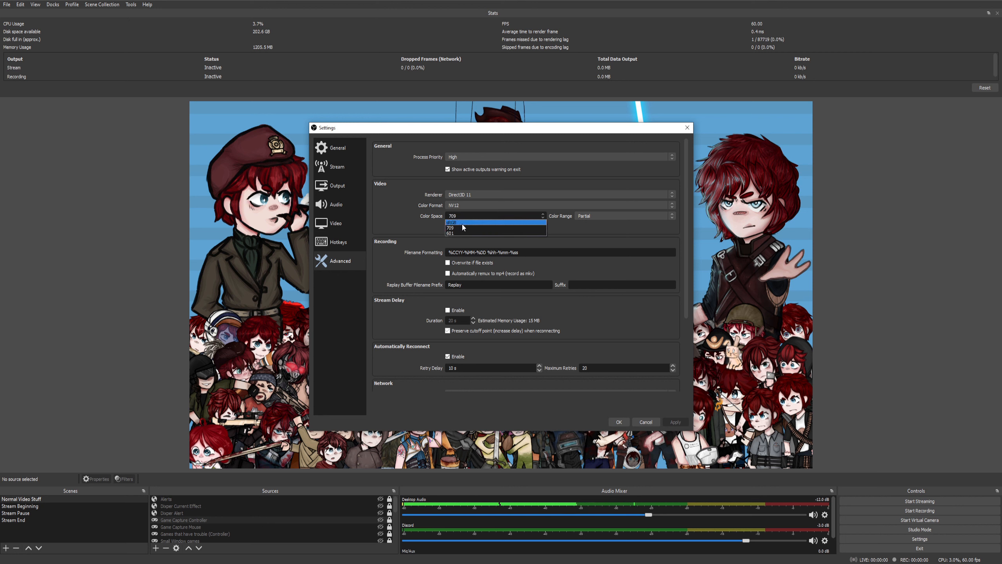
pyautogui.click(459, 216)
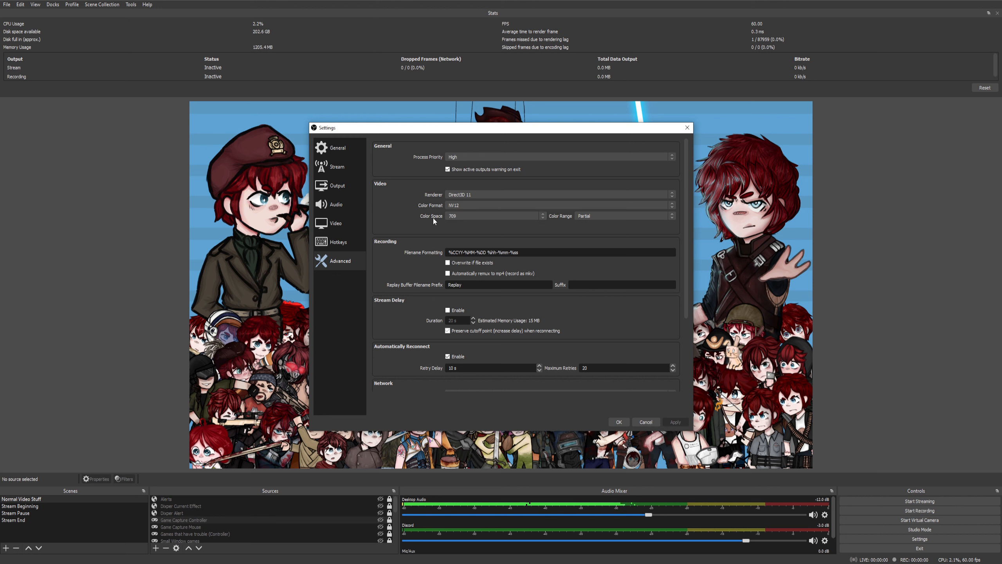
pyautogui.click(475, 218)
pyautogui.click(475, 218)
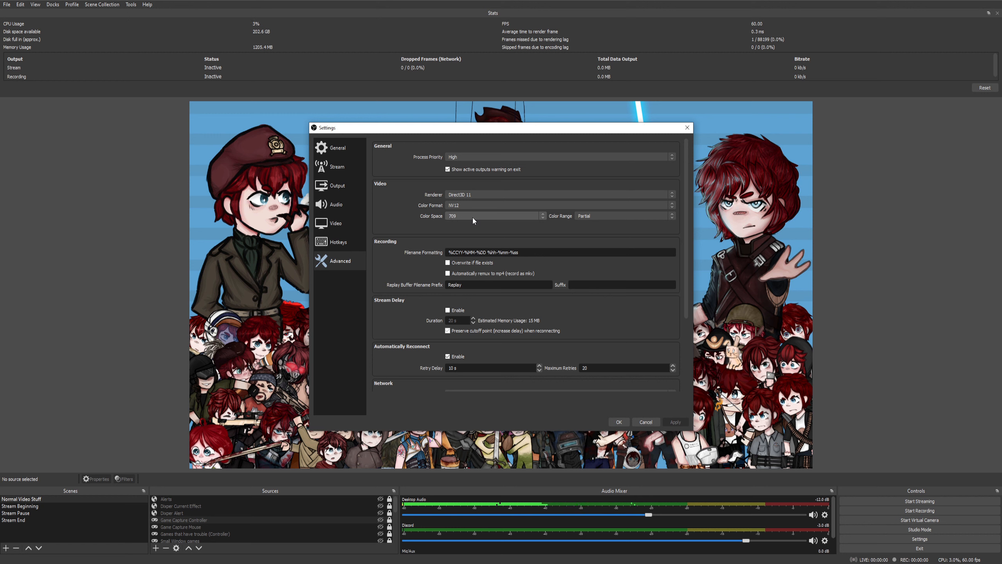
# - Compare the Partial and Full color range options and keep the range at Partial
pyautogui.click(610, 218)
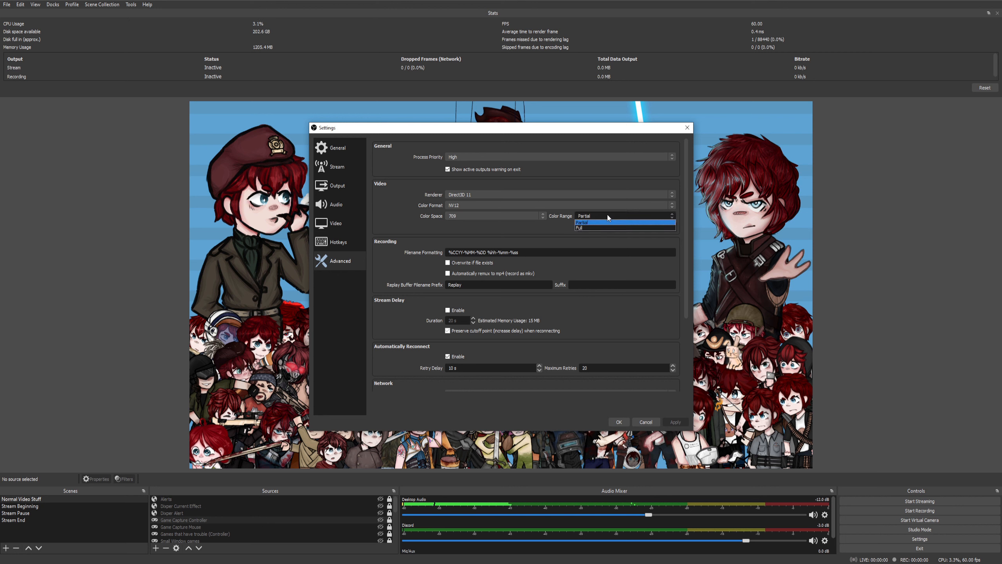
pyautogui.click(592, 222)
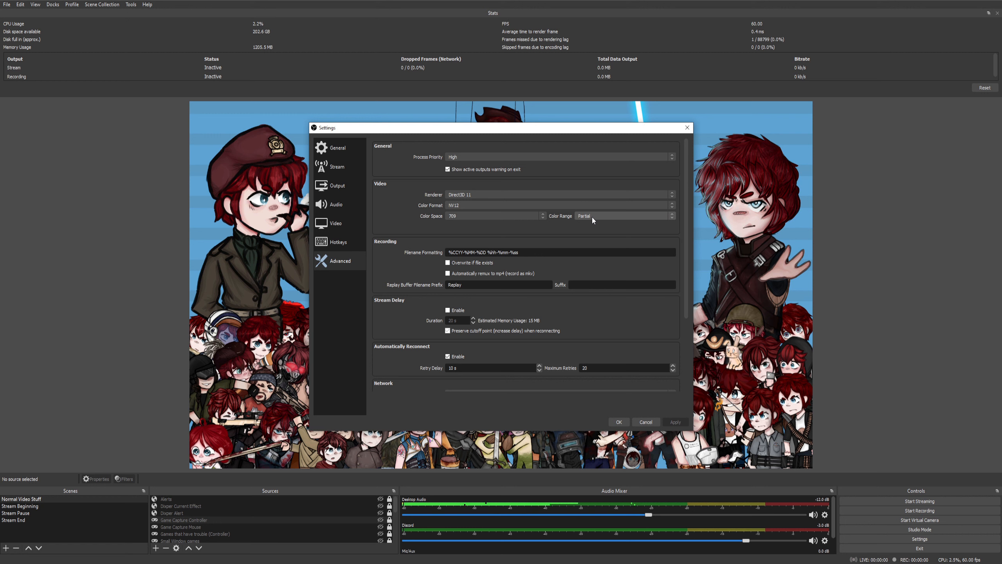
pyautogui.click(592, 217)
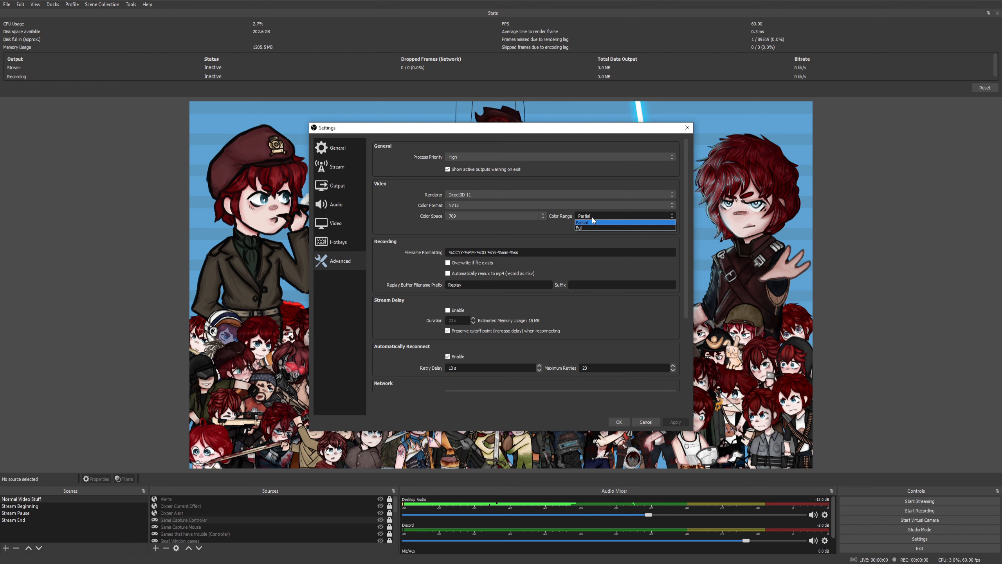
pyautogui.click(593, 220)
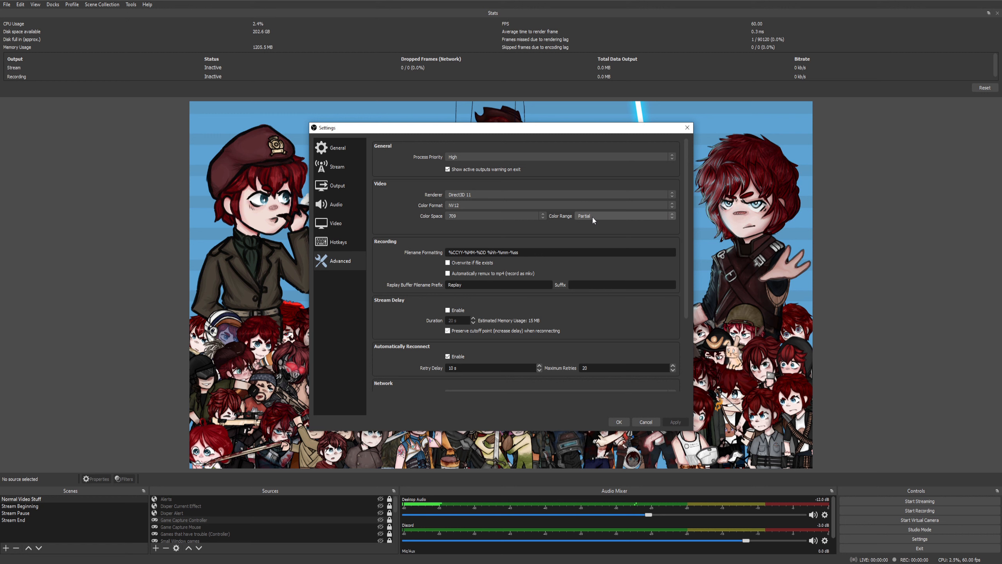
# - Review the color space choices once more and leave 709 selected
pyautogui.click(478, 218)
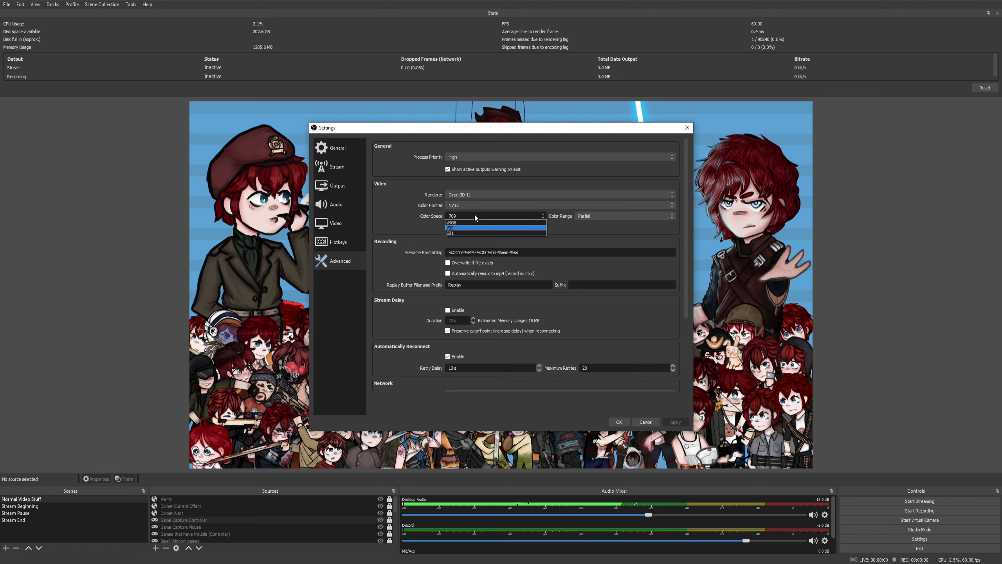
pyautogui.click(475, 216)
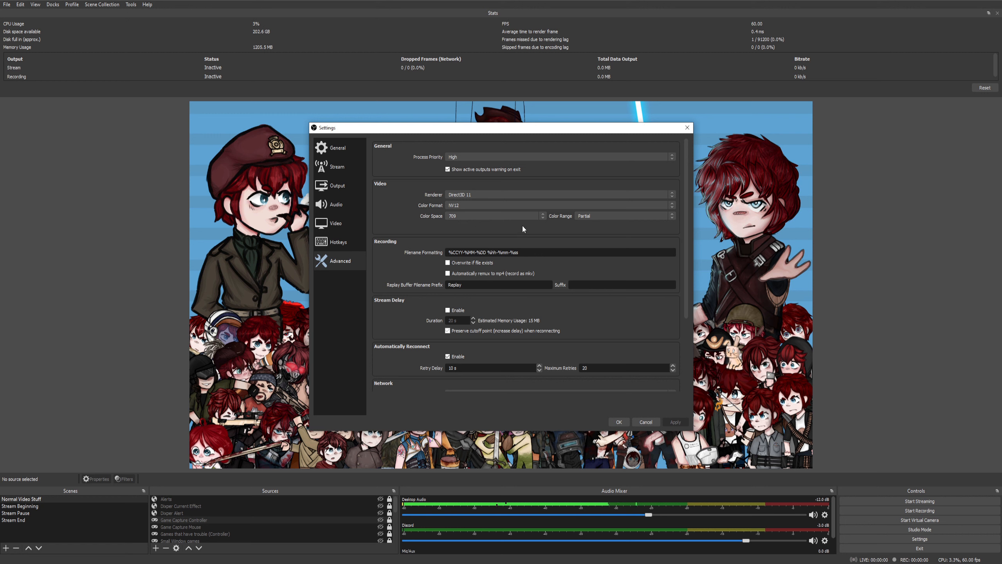
pyautogui.click(483, 216)
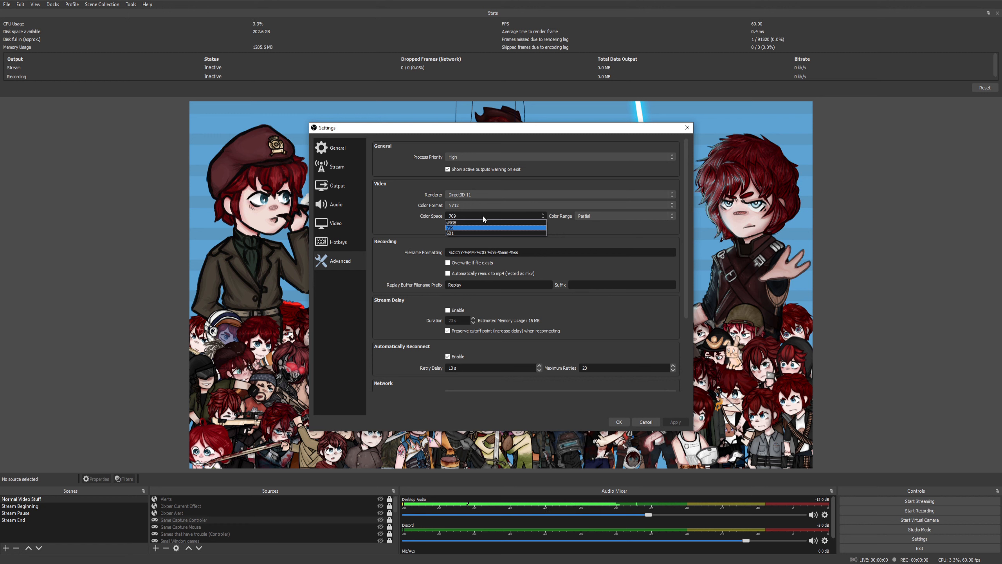
pyautogui.click(483, 216)
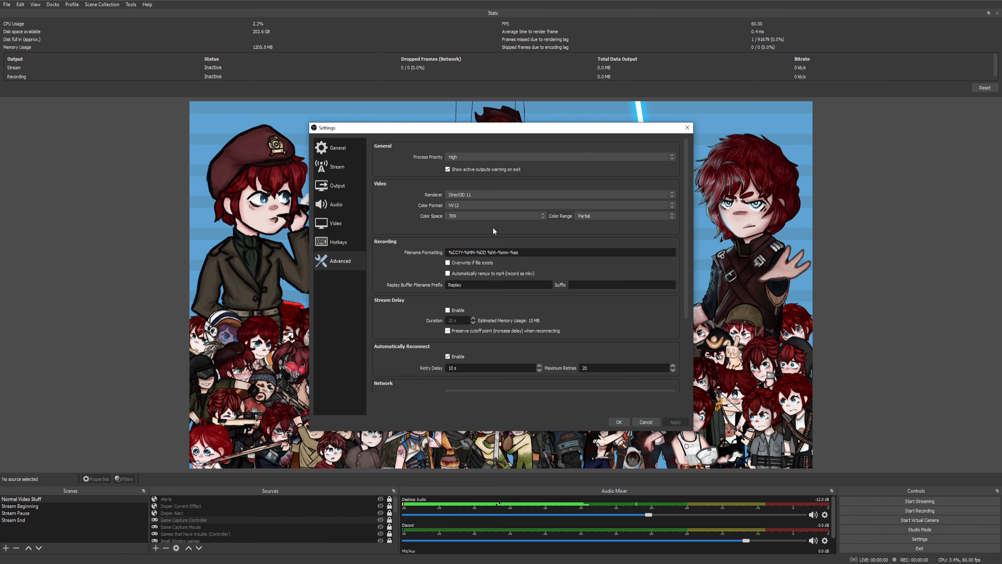
# - Review the General, Output, Audio, Video, Hotkeys and Advanced settings pages, and close the settings without saving
pyautogui.moveTo(529, 127); pyautogui.dragTo(513, 151)
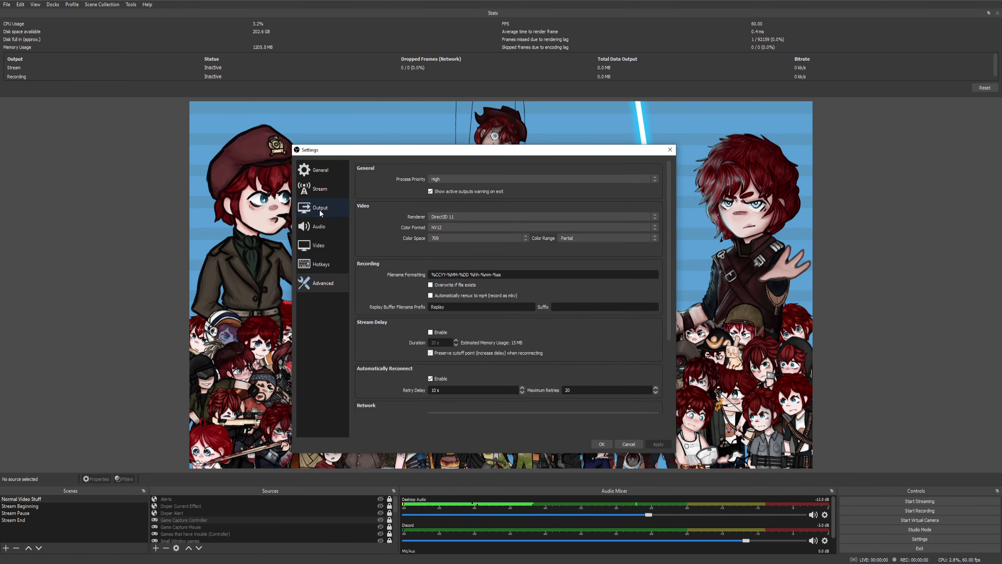
pyautogui.click(321, 172)
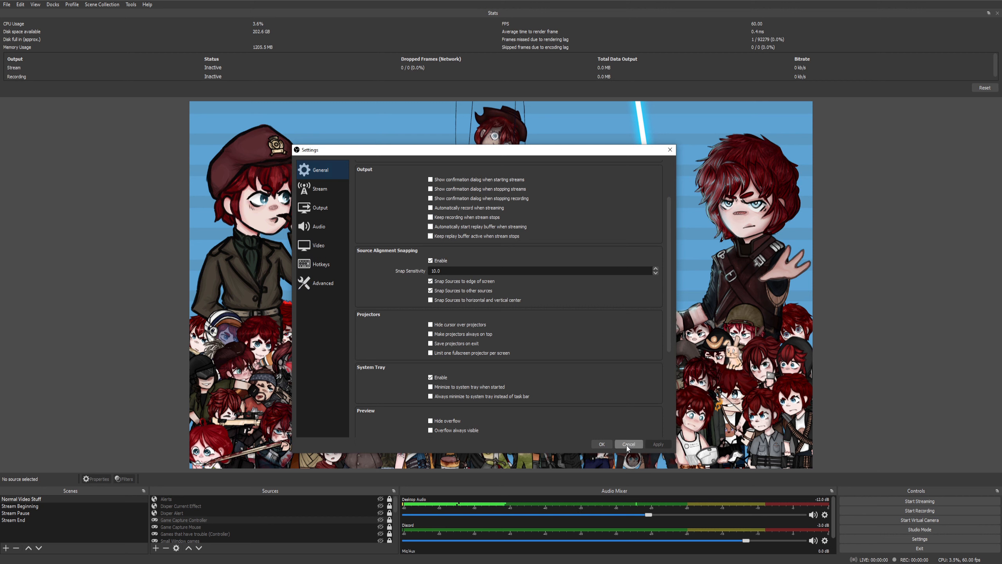
pyautogui.click(319, 208)
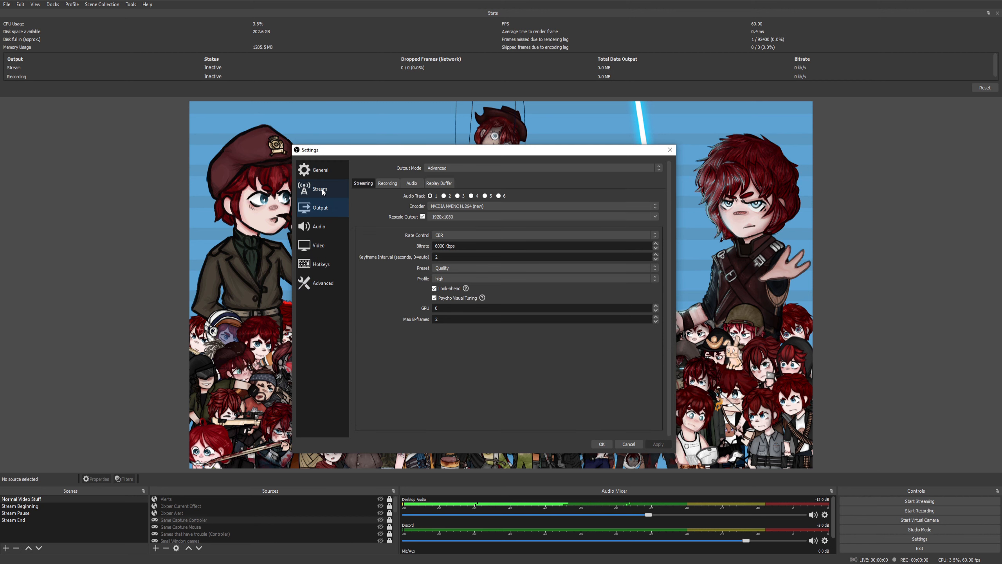
pyautogui.click(324, 228)
pyautogui.click(324, 245)
pyautogui.click(325, 268)
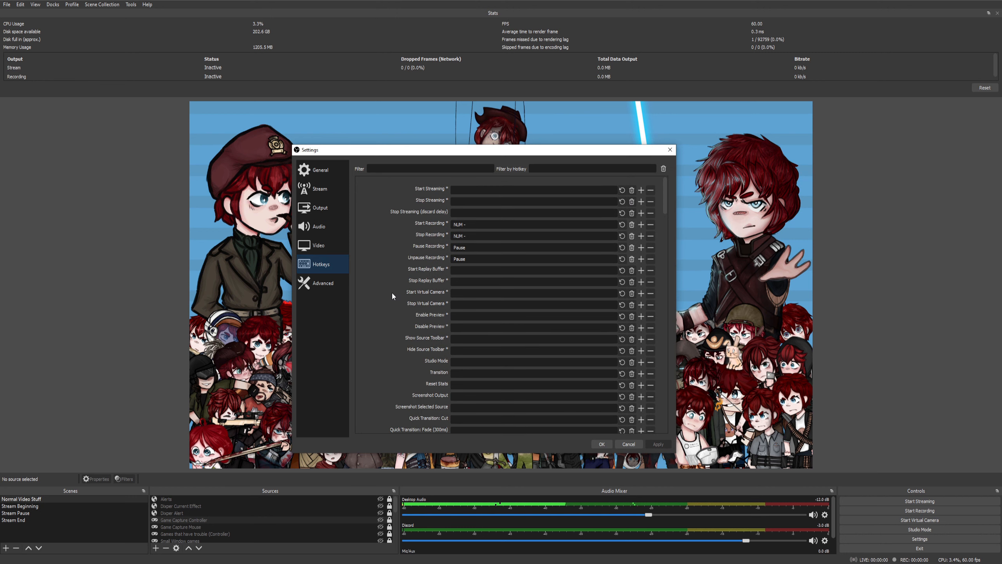
pyautogui.click(324, 284)
pyautogui.click(321, 265)
pyautogui.click(319, 245)
pyautogui.click(319, 227)
pyautogui.click(321, 204)
pyautogui.click(322, 173)
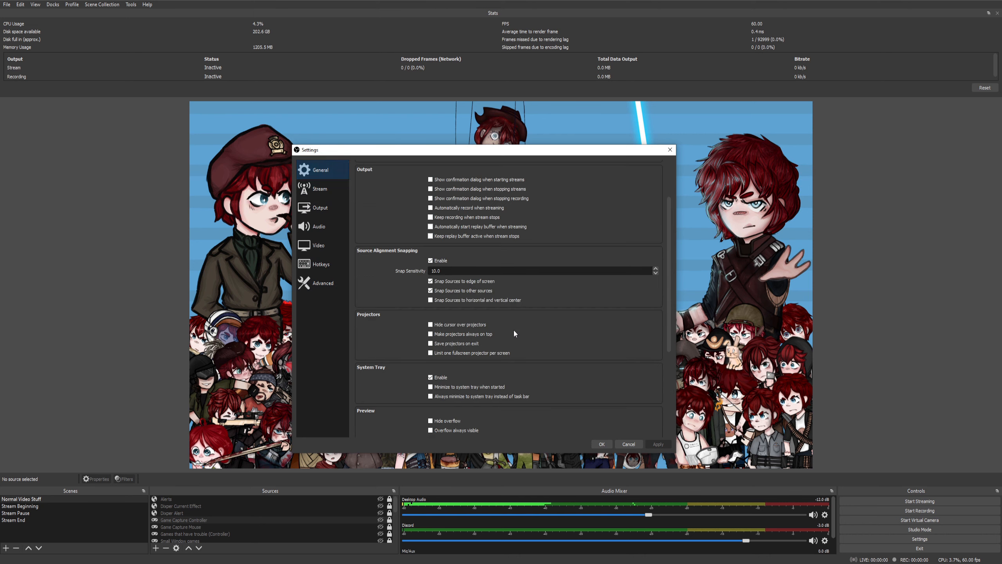
pyautogui.click(629, 444)
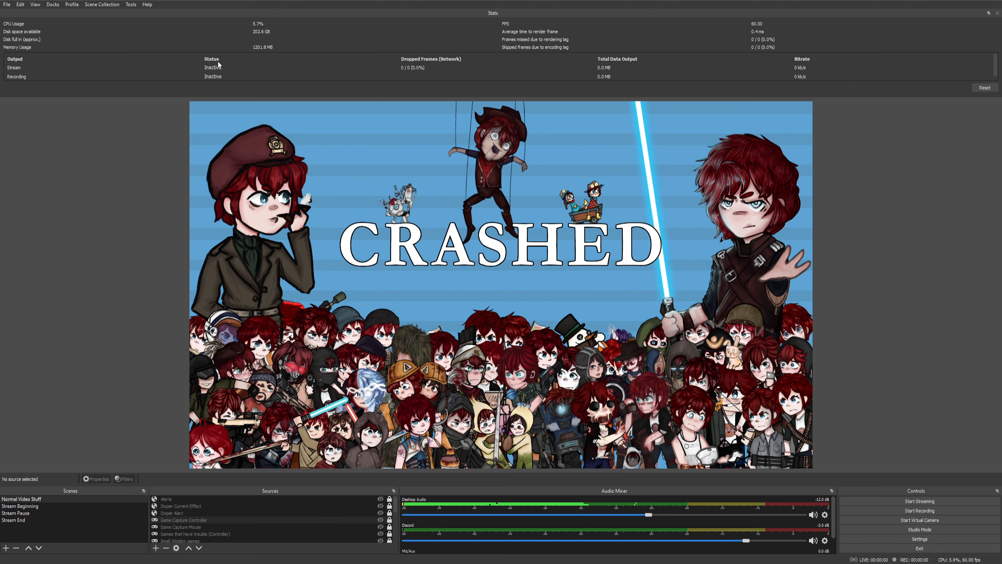
# - Check the Stats entry in the list of available docks and leave the Stats dock enabled
pyautogui.click(52, 4)
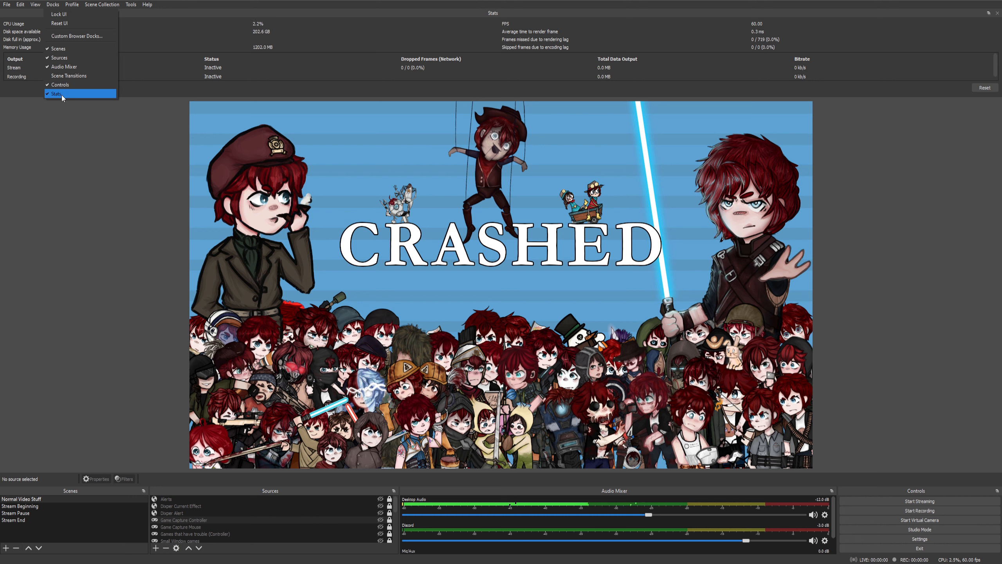
pyautogui.click(470, 33)
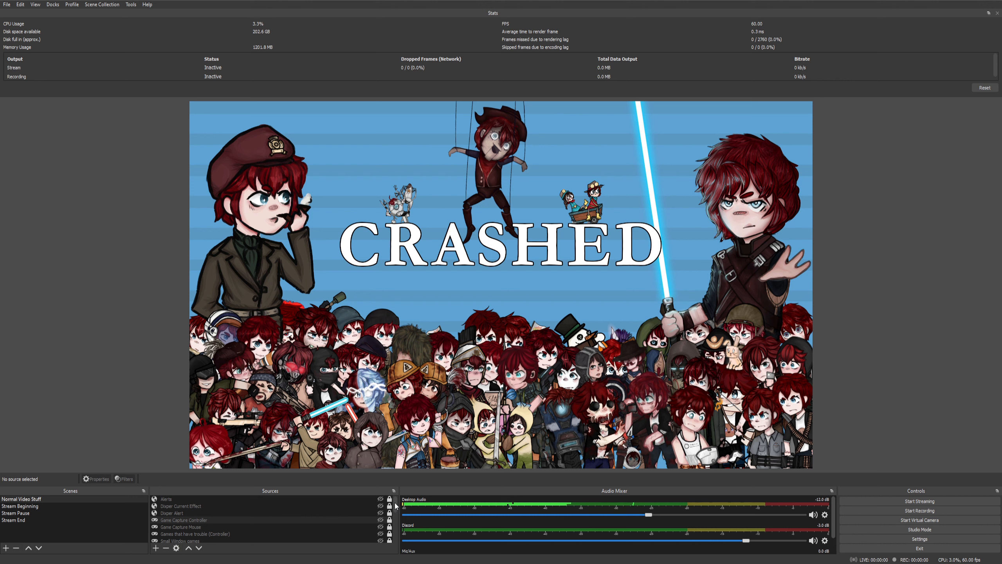
# - Look through the sources of the Normal Video Stuff scene and hide the Window Capture source
pyautogui.scroll(-5, 382, 521)
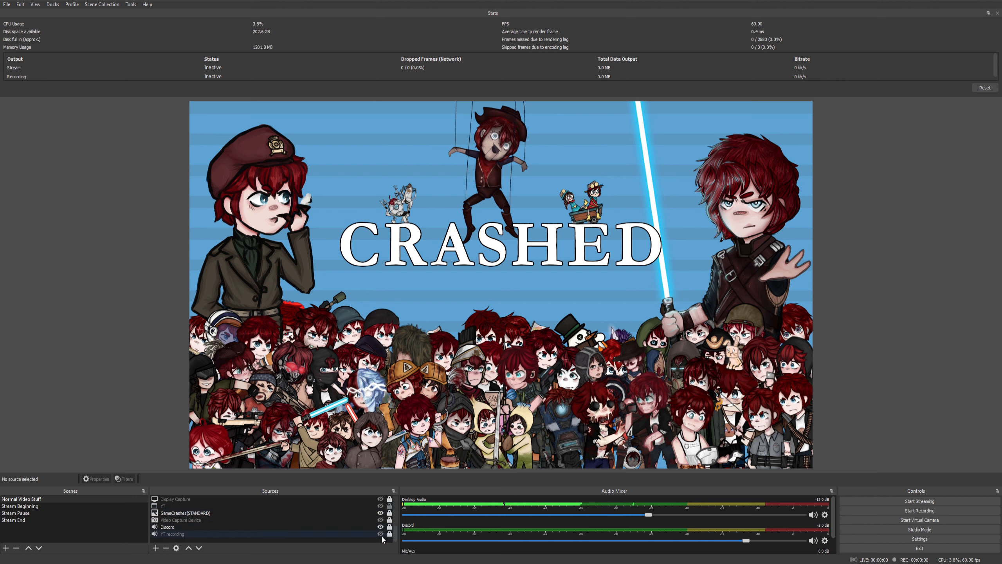
pyautogui.scroll(5, 379, 527)
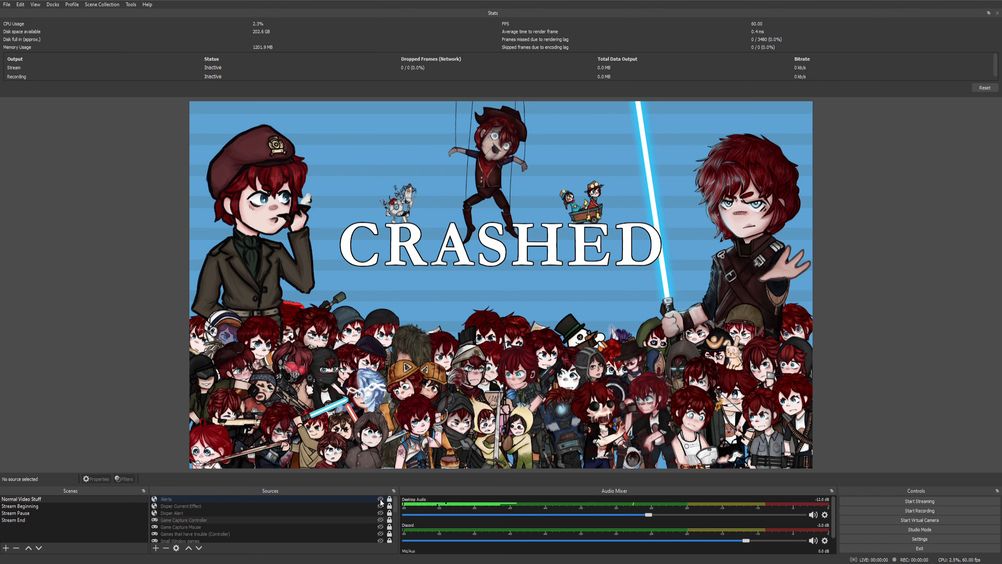
pyautogui.scroll(-3, 381, 501)
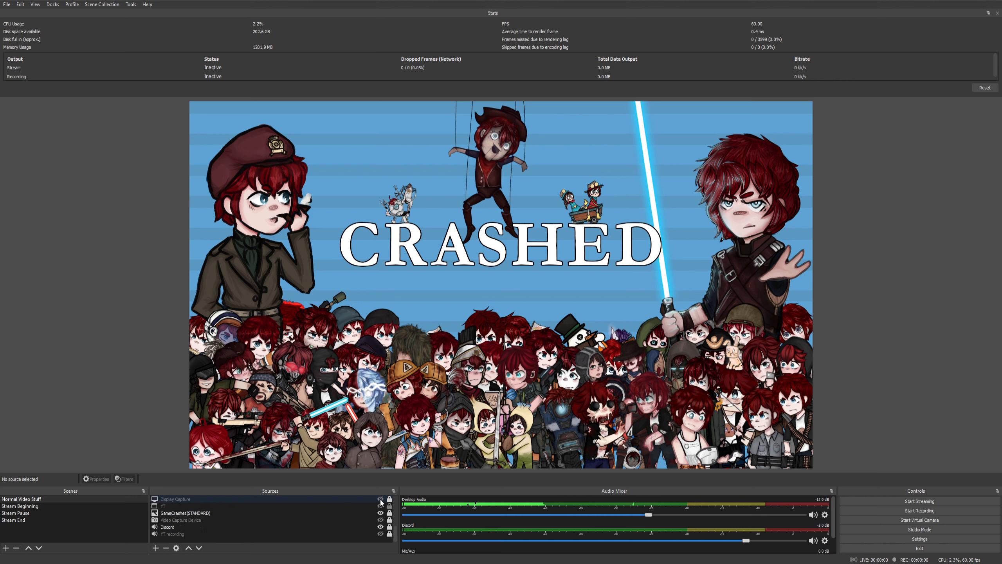
pyautogui.scroll(3, 381, 502)
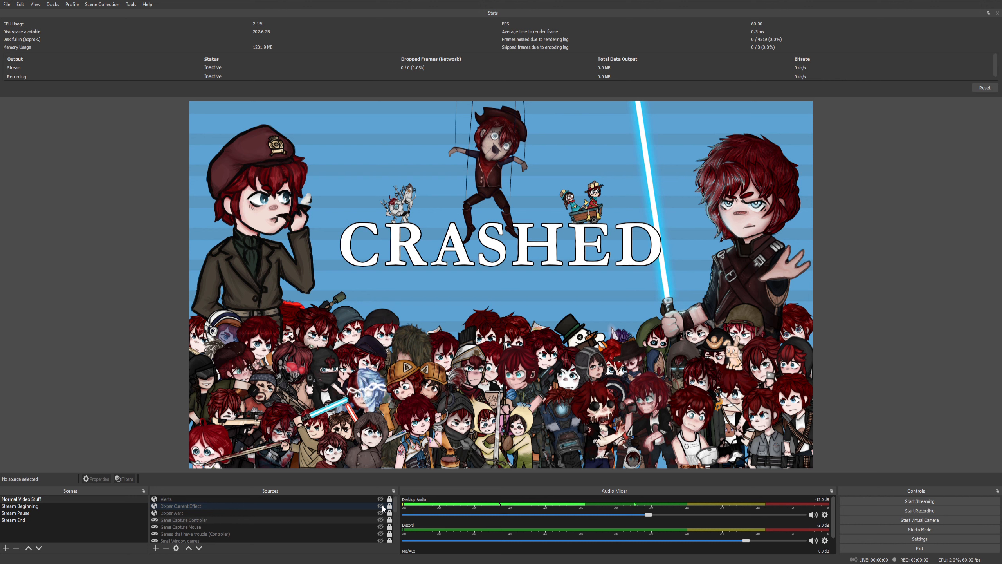
pyautogui.scroll(-3, 377, 521)
pyautogui.scroll(1, 376, 523)
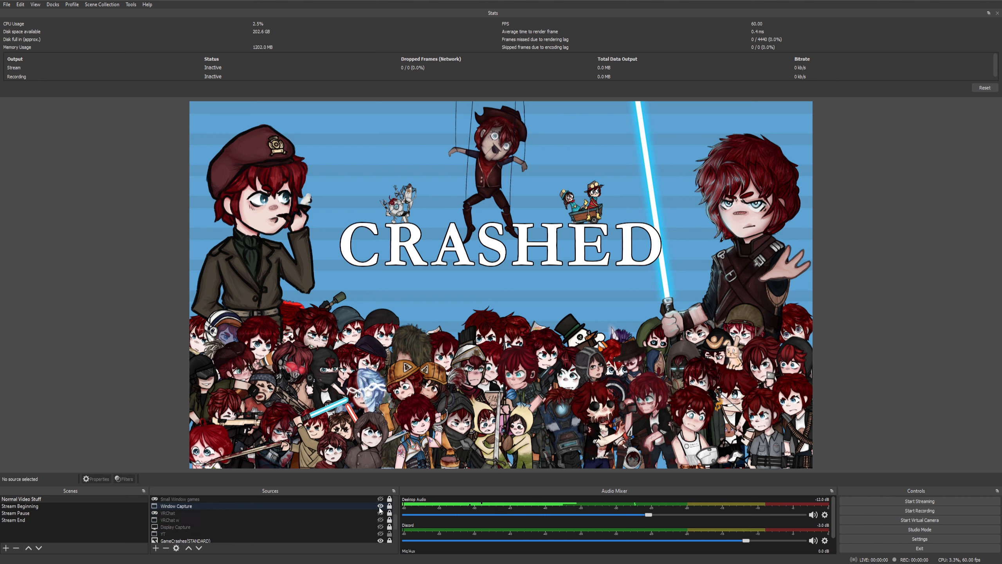
pyautogui.click(381, 506)
# - Hide and show the GameCrashes(STANDARD) source twice to demonstrate its effect on the preview, leaving it visible
pyautogui.click(380, 541)
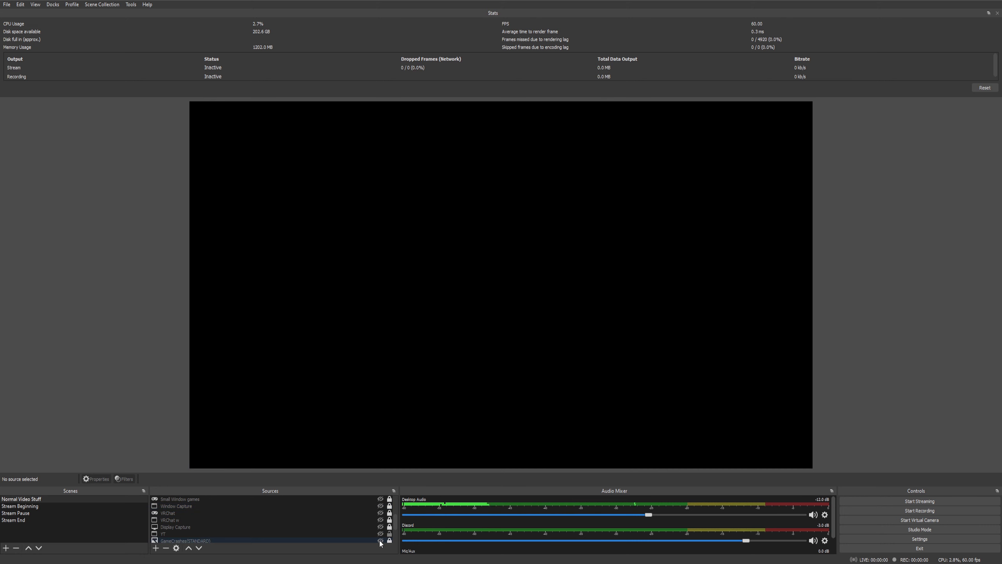
pyautogui.click(381, 541)
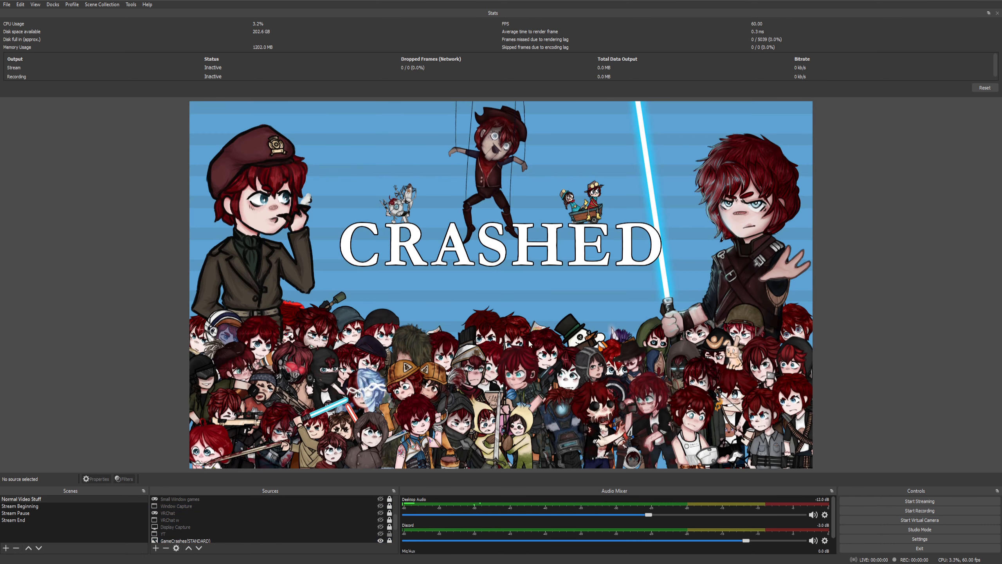
pyautogui.click(380, 540)
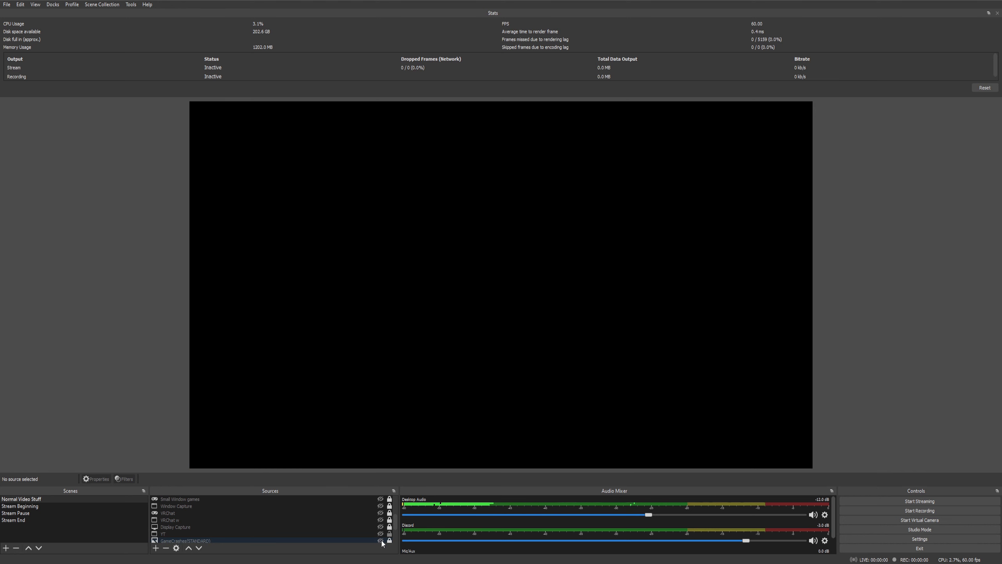
pyautogui.click(381, 541)
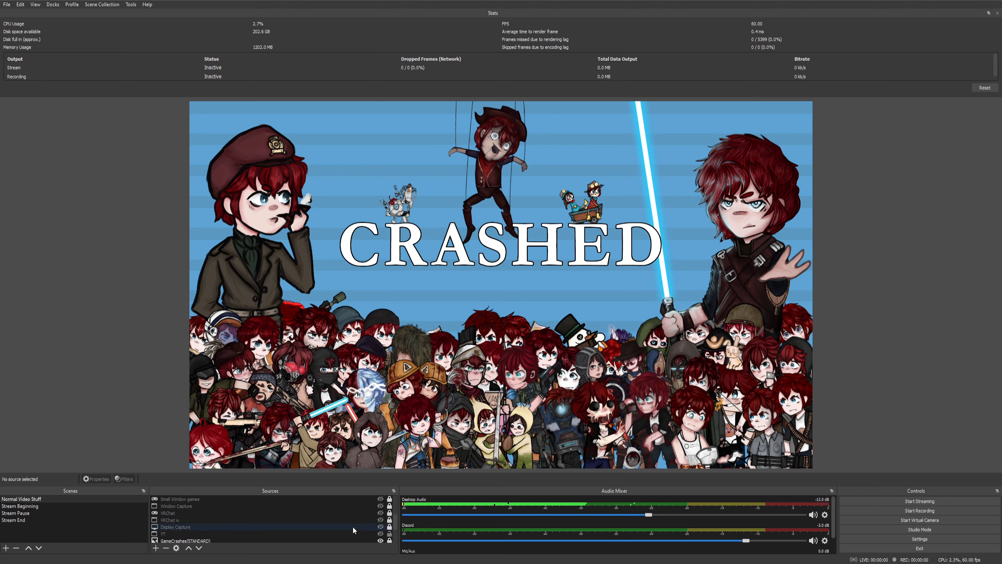
pyautogui.scroll(2, 353, 525)
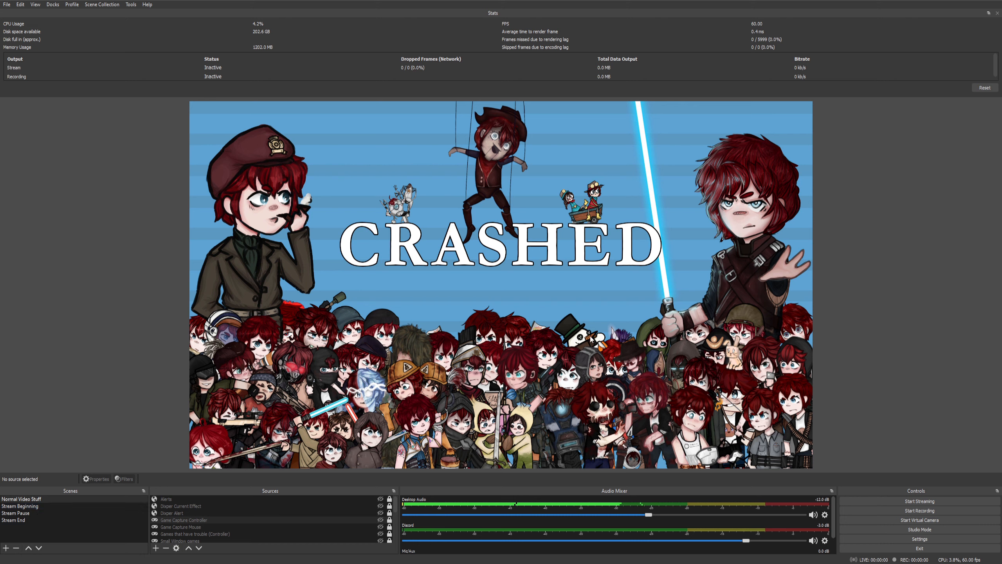
# - Preview the Stream Beginning, Normal Video Stuff, Stream Pause and Stream End scenes, and return to Stream Beginning
pyautogui.click(36, 504)
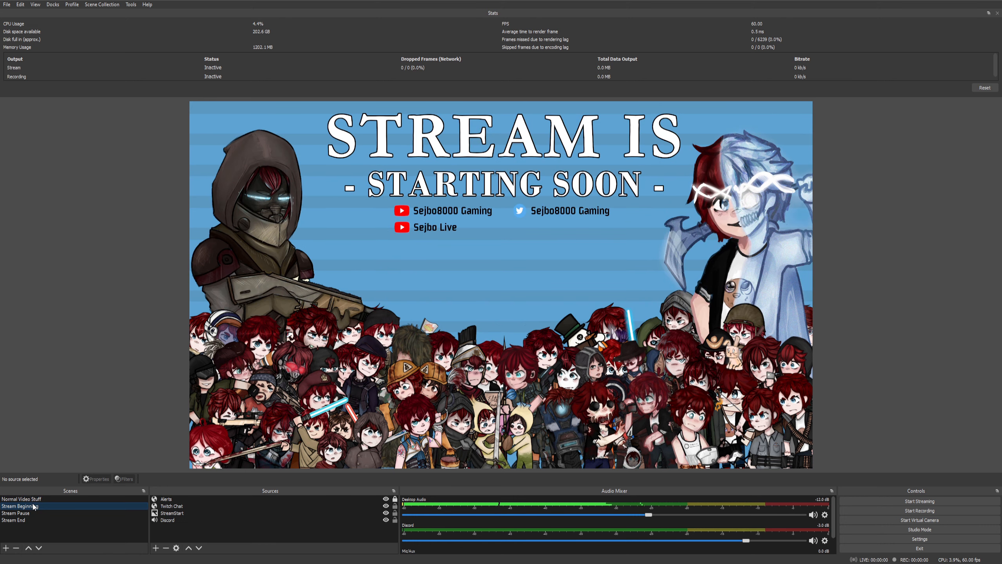
pyautogui.click(33, 500)
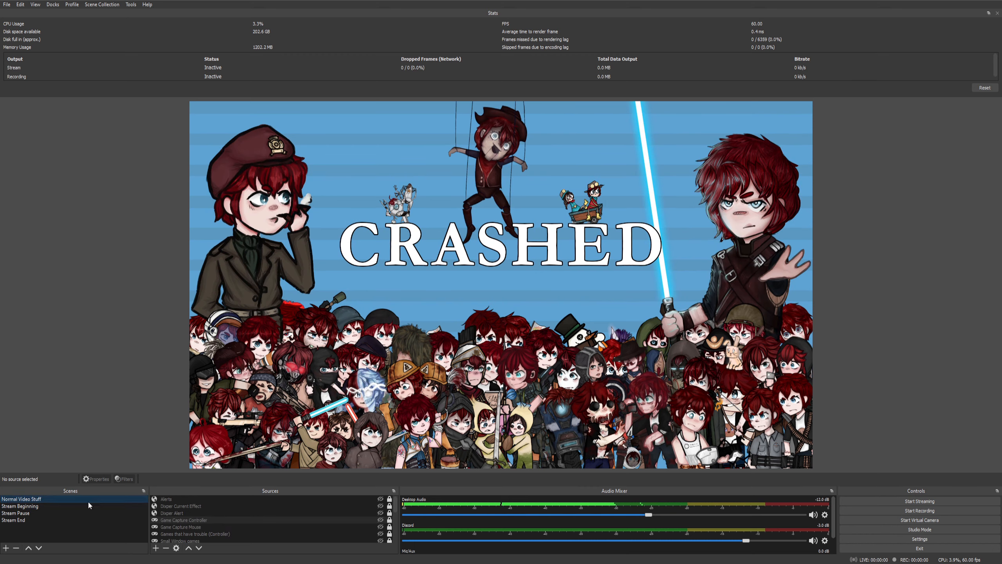
pyautogui.click(36, 506)
pyautogui.click(32, 513)
pyautogui.click(32, 519)
pyautogui.click(38, 506)
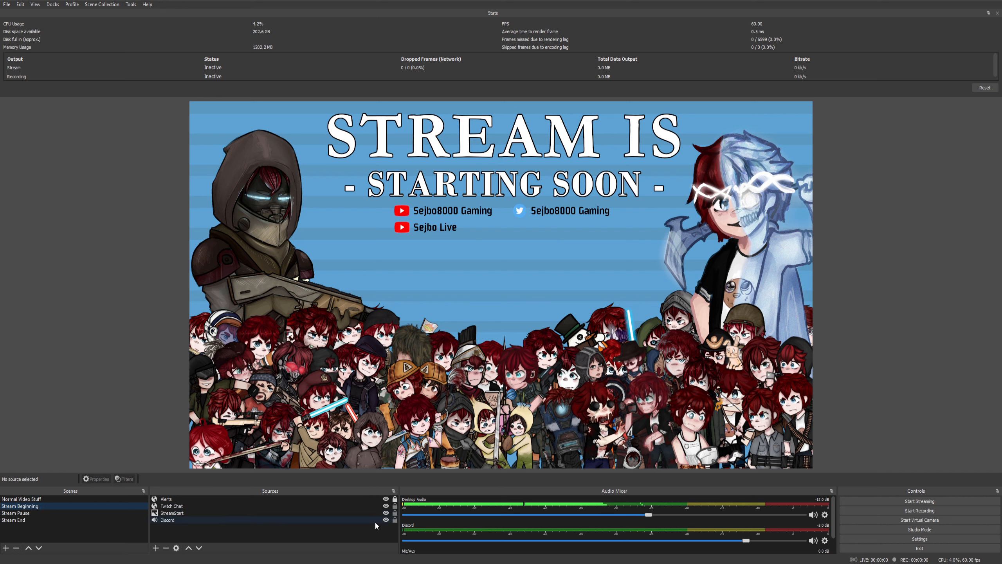
# - Switch to the Normal Video Stuff scene and look through the audio mixer channels down to Mic/Aux
pyautogui.click(55, 501)
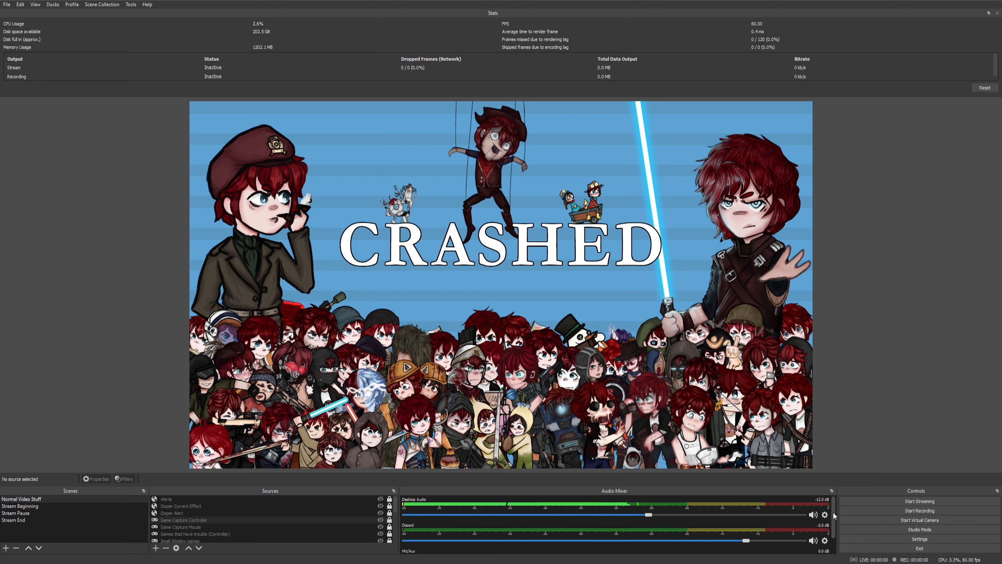
pyautogui.moveTo(832, 511); pyautogui.dragTo(835, 527)
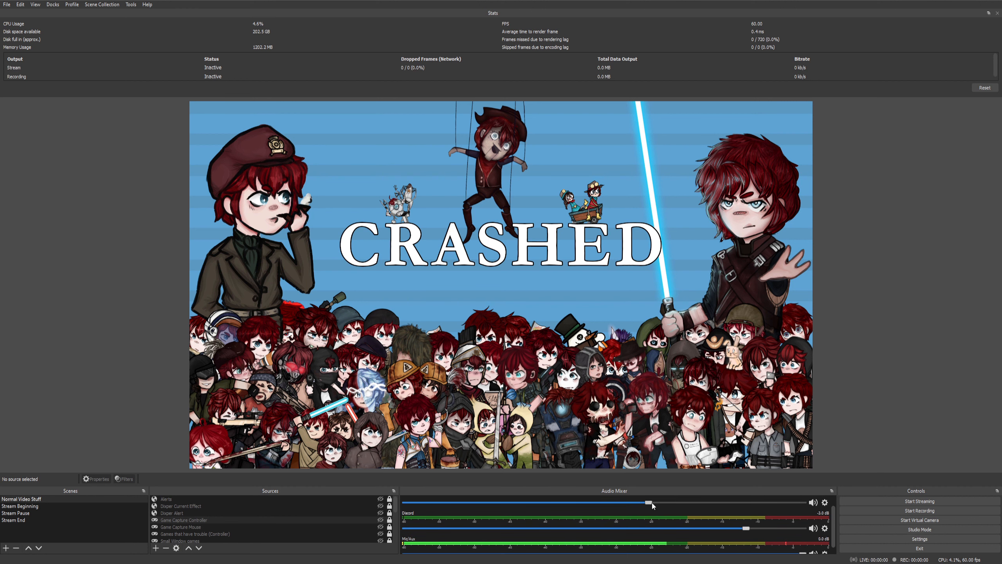
pyautogui.moveTo(836, 523)
pyautogui.mouseDown()
pyautogui.moveTo(833, 495)
pyautogui.moveTo(835, 532)
pyautogui.mouseUp()
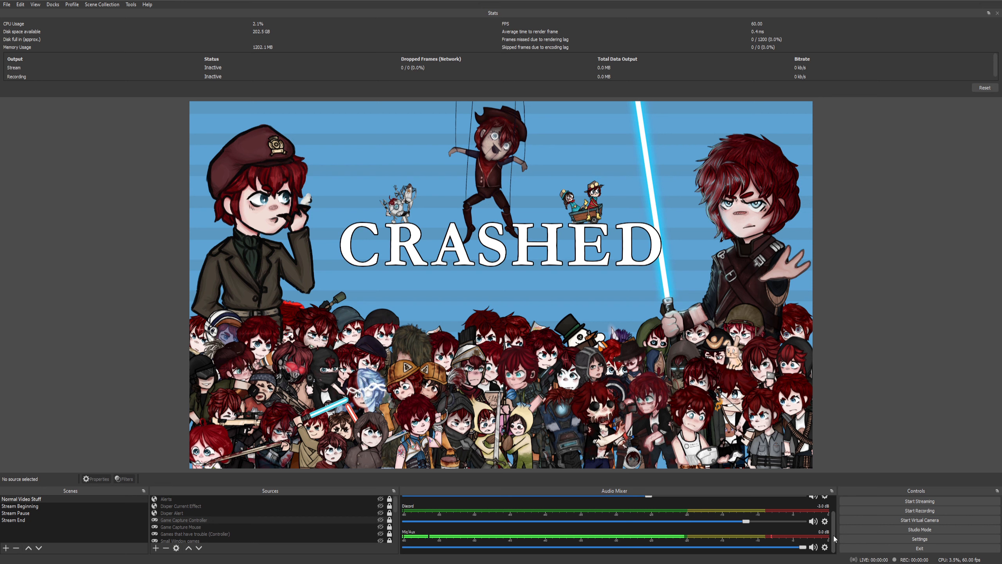
pyautogui.moveTo(834, 536)
pyautogui.mouseDown()
pyautogui.moveTo(835, 514)
pyautogui.moveTo(834, 529)
pyautogui.mouseUp()
# - Review the Mic/Aux audio filters, checking the settings of Reagate, Limiter, VST 2.x Plug-in 4 and Noise Gate, and close the filter list
pyautogui.click(824, 546)
pyautogui.click(842, 525)
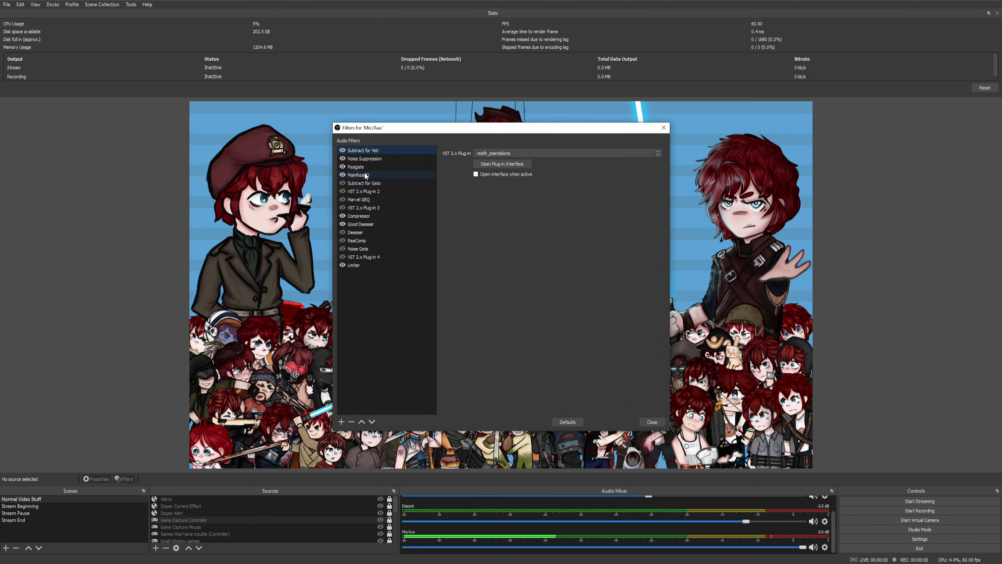
pyautogui.click(377, 167)
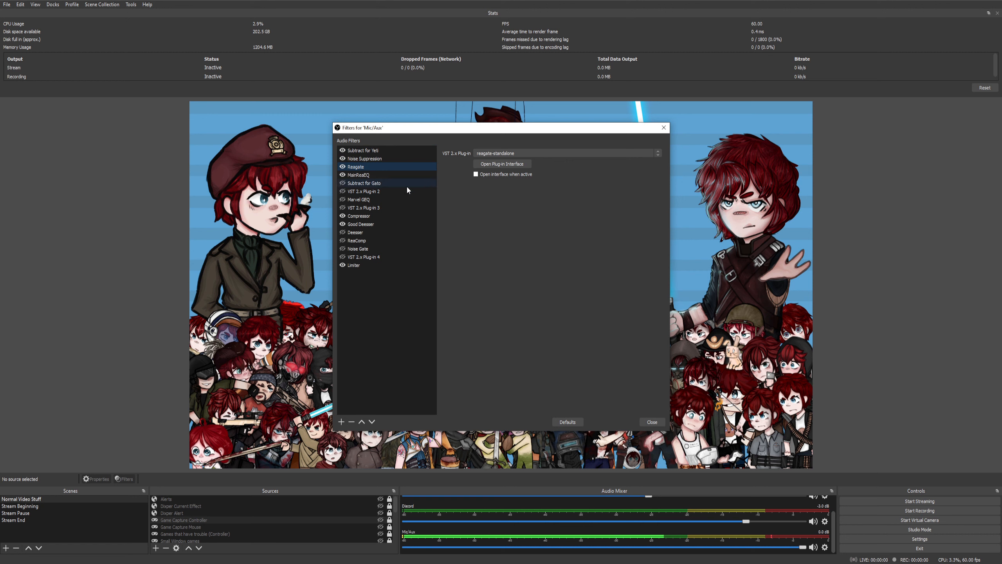
pyautogui.click(358, 266)
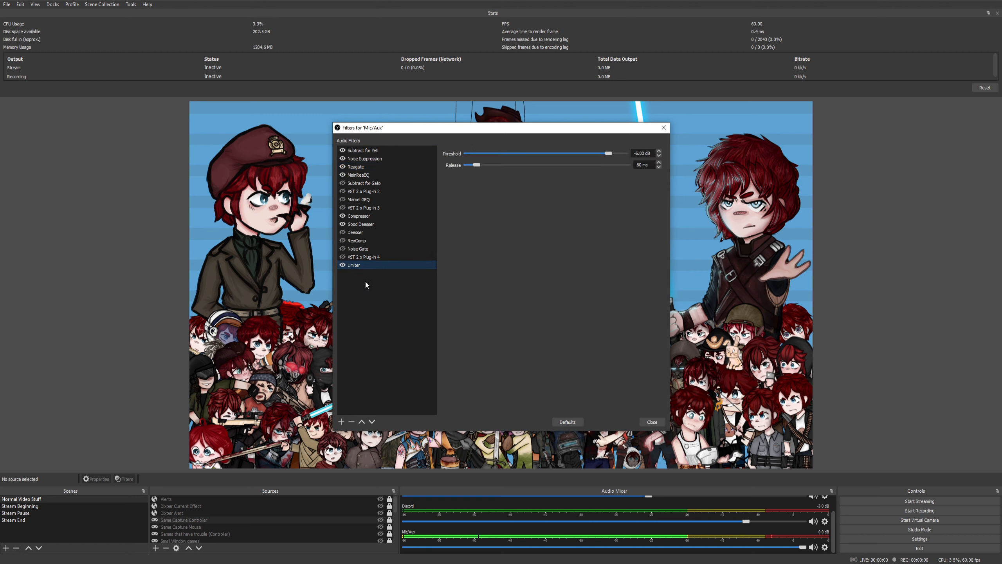
pyautogui.click(359, 256)
pyautogui.click(359, 265)
pyautogui.click(362, 250)
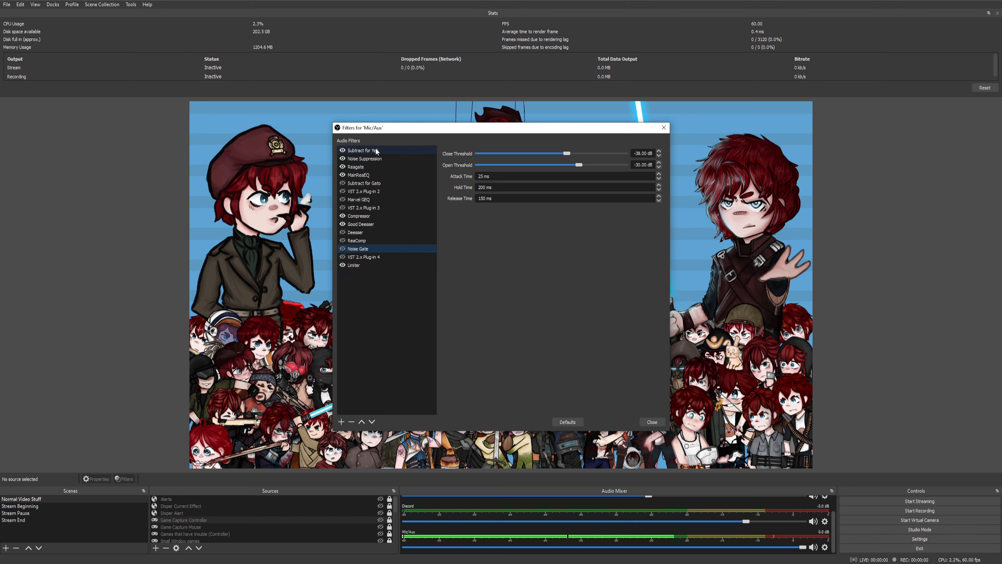
pyautogui.click(652, 421)
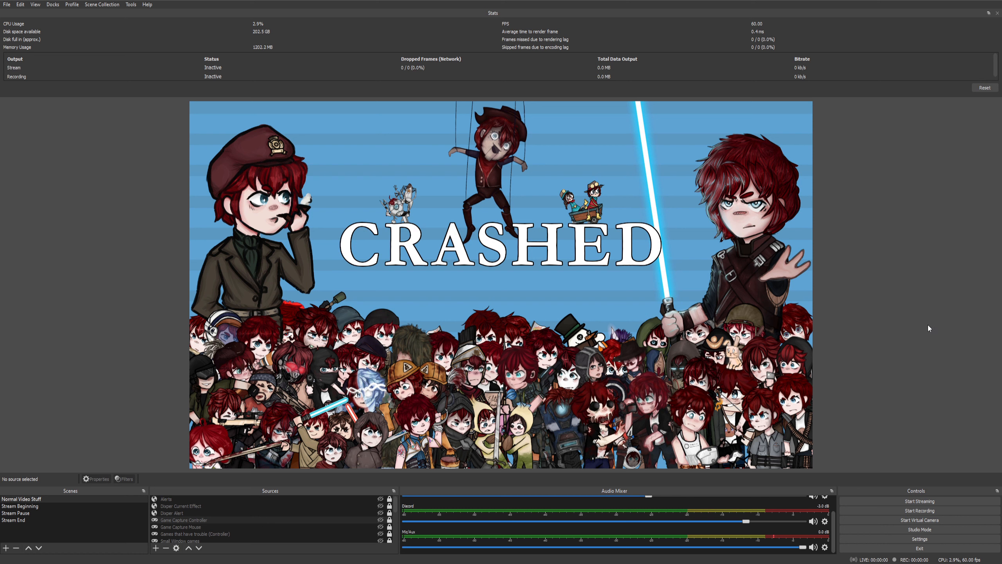